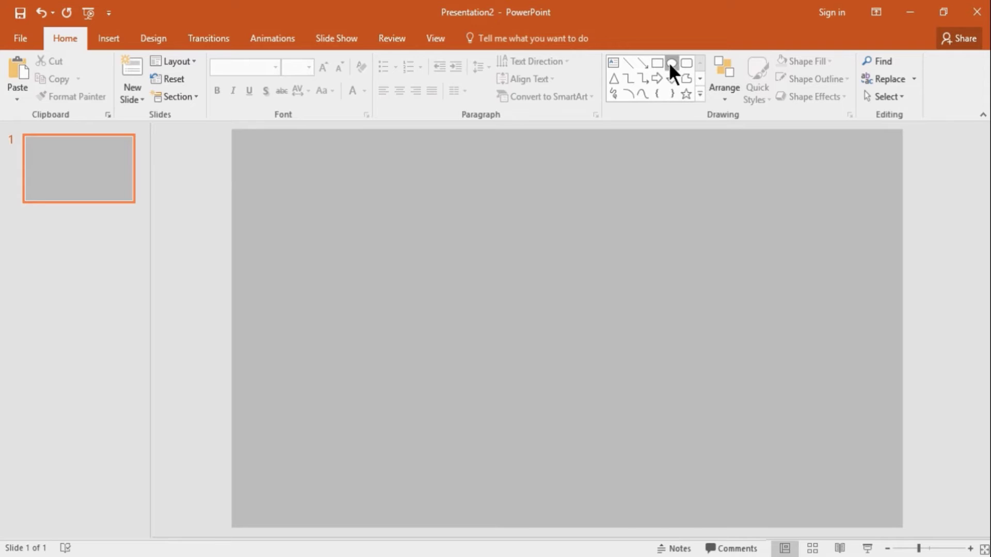
Insert a circle and size it to 7 cm.
{"action": "left_click", "coordinate": [671, 63]}
{"action": "left_click", "coordinate": [537, 223]}
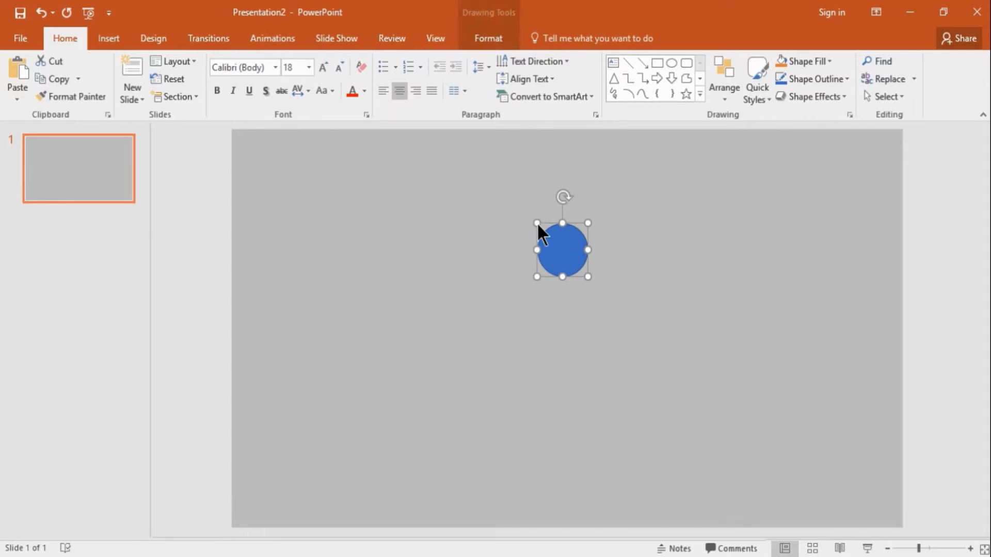
{"action": "left_click", "coordinate": [497, 37]}
{"action": "left_click", "coordinate": [798, 72]}
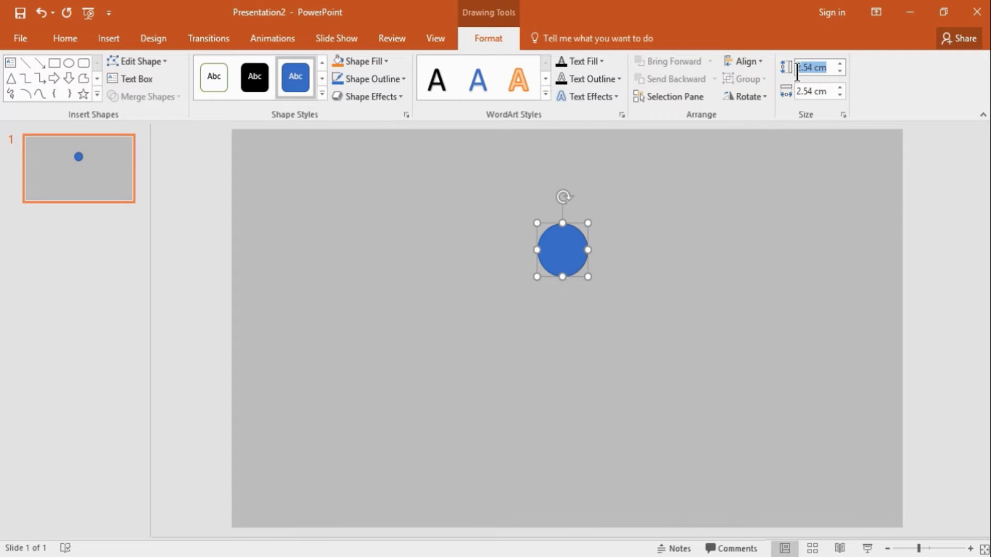
{"action": "type", "text": "7"}
{"action": "key", "text": "Tab"}
{"action": "type", "text": "7"}
{"action": "key", "text": "Return"}
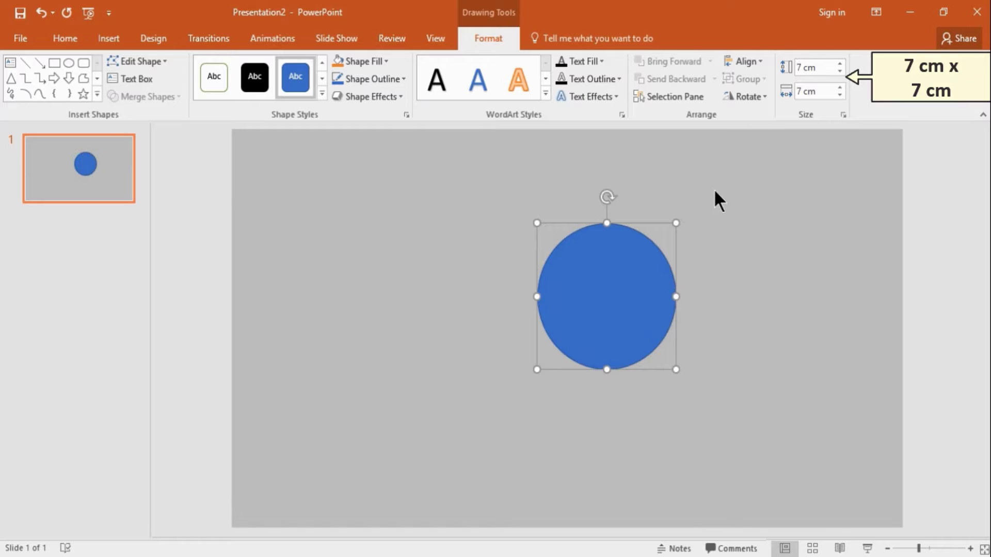
{"action": "left_click", "coordinate": [682, 153]}
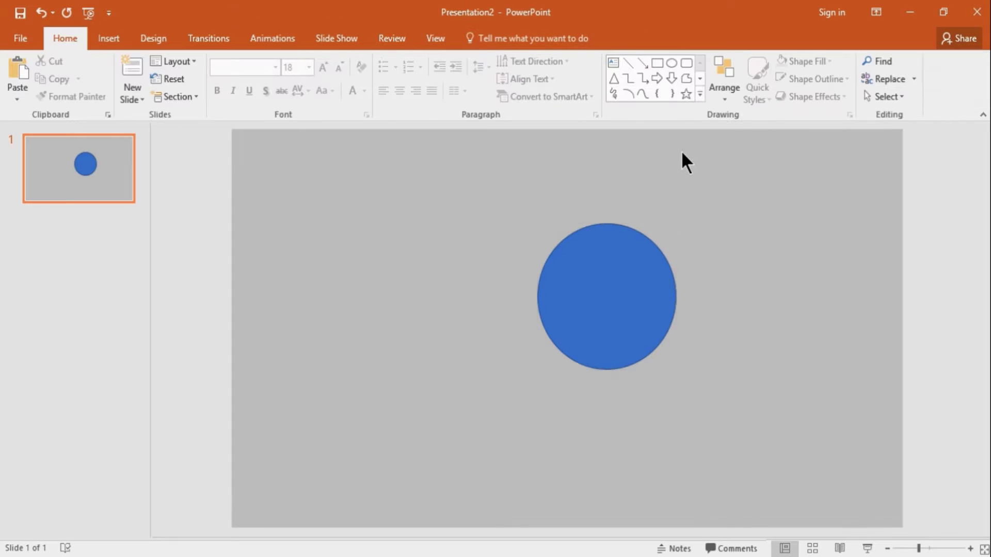
Add a 5 cm circle and stack it on top of the lowered 7 cm circle.
{"action": "left_click", "coordinate": [671, 65]}
{"action": "left_click", "coordinate": [758, 259]}
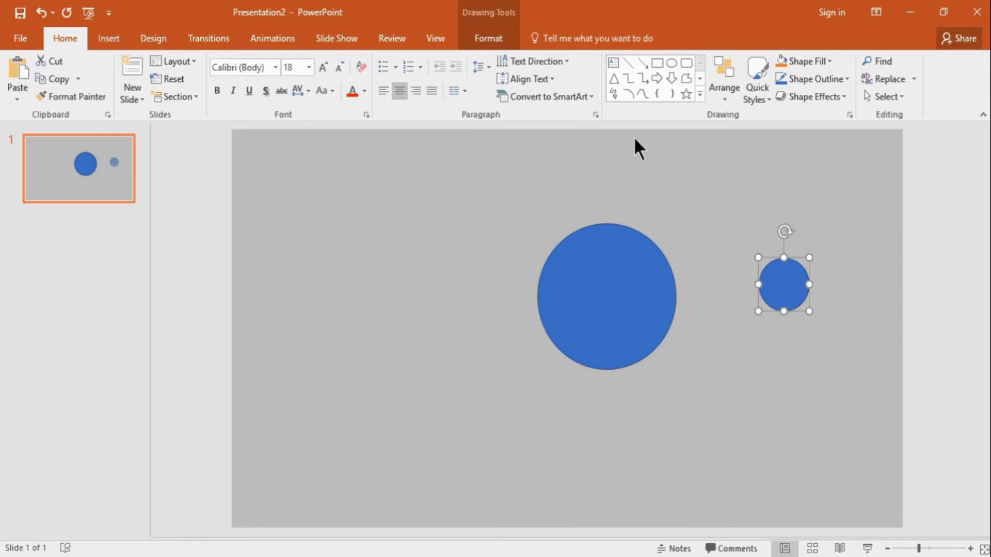
{"action": "left_click", "coordinate": [496, 41]}
{"action": "left_click", "coordinate": [815, 67]}
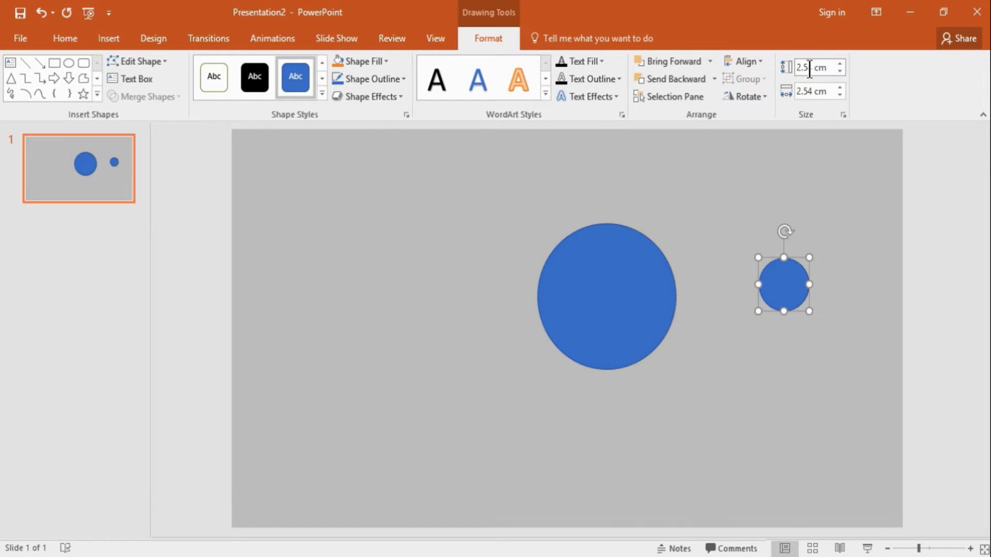
{"action": "type", "text": "5"}
{"action": "key", "text": "Tab"}
{"action": "type", "text": "5"}
{"action": "key", "text": "Return"}
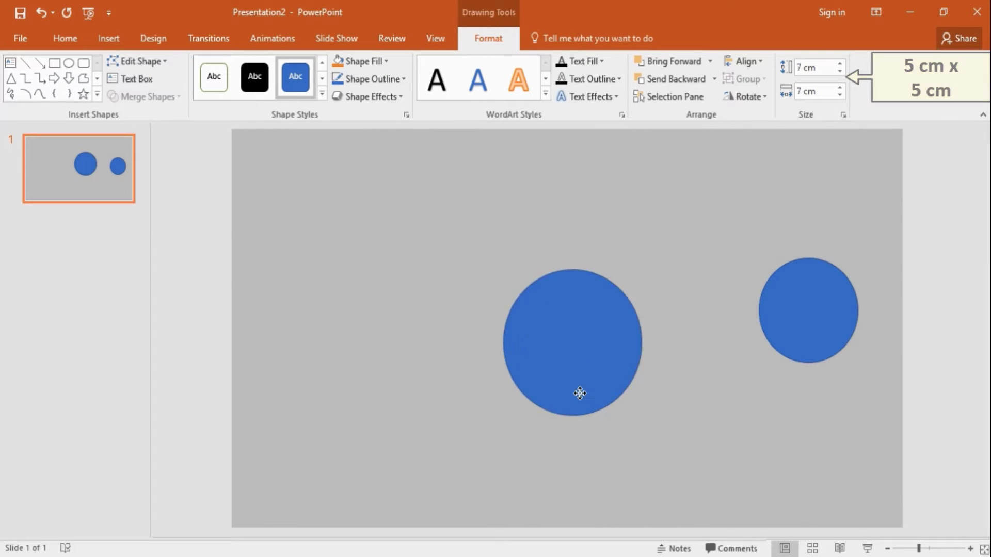
{"action": "left_click_drag", "start_coordinate": [580, 393], "coordinate": [568, 467]}
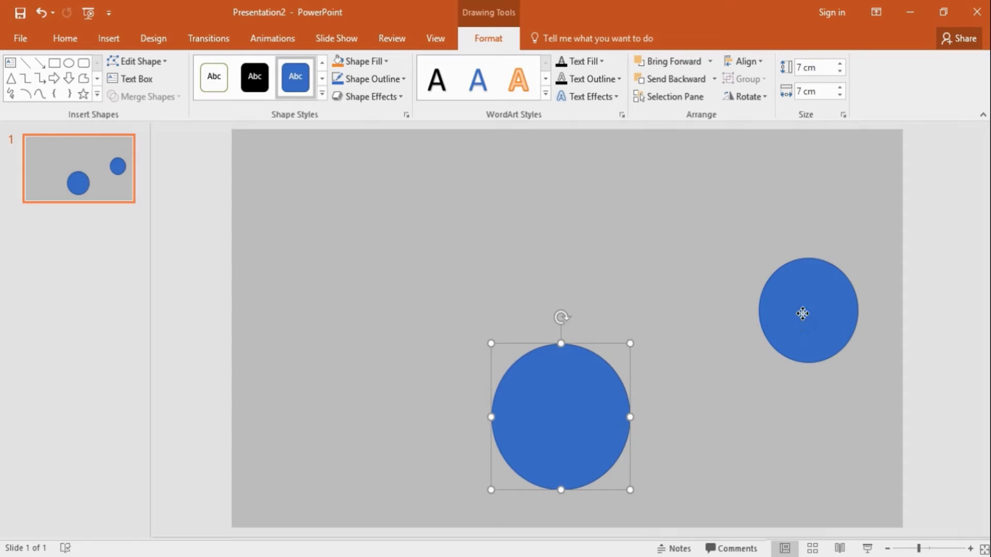
{"action": "mouse_move", "coordinate": [793, 310]}
{"action": "left_mouse_down"}
{"action": "mouse_move", "coordinate": [560, 272]}
{"action": "mouse_move", "coordinate": [550, 296]}
{"action": "left_mouse_up"}
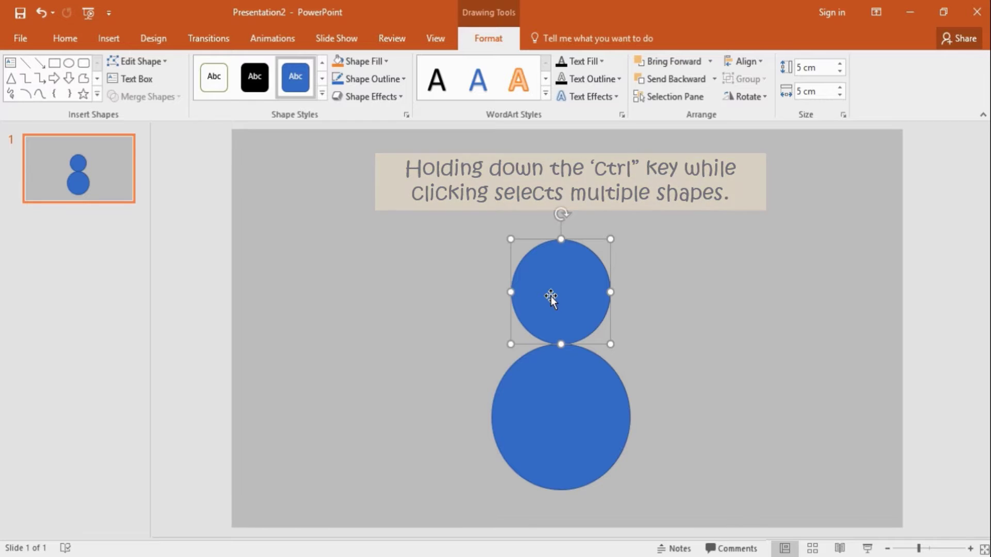
Fill both circles white and remove their outlines.
{"action": "left_click", "coordinate": [564, 401], "text": "ctrl"}
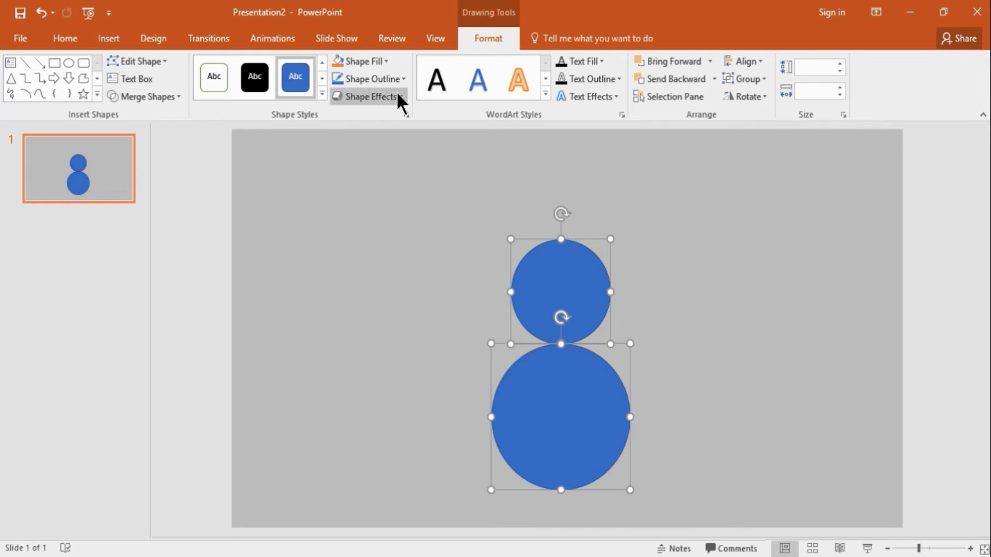
{"action": "left_click", "coordinate": [381, 77]}
{"action": "left_click", "coordinate": [379, 62]}
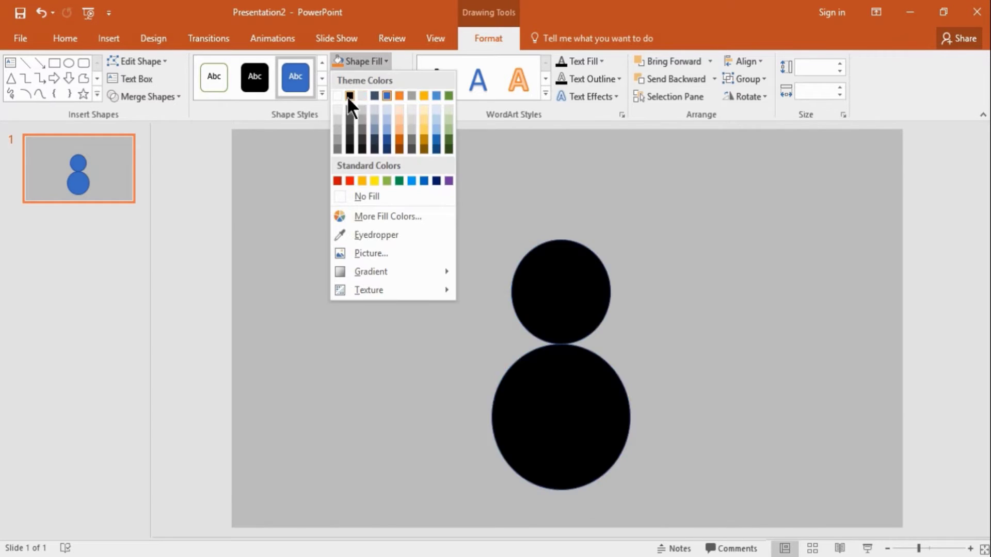
{"action": "left_click", "coordinate": [337, 95]}
{"action": "left_click", "coordinate": [391, 78]}
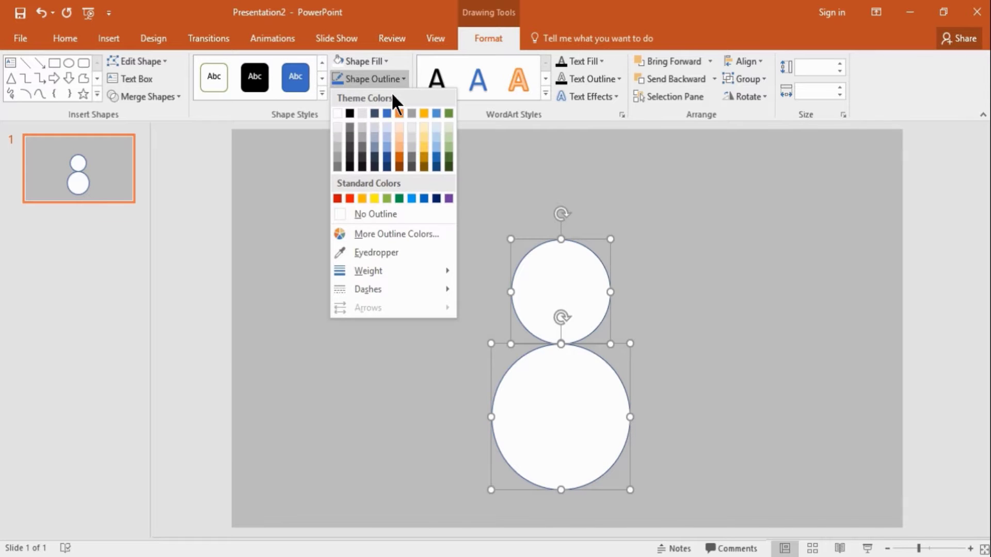
{"action": "left_click", "coordinate": [384, 216]}
{"action": "left_click", "coordinate": [383, 214]}
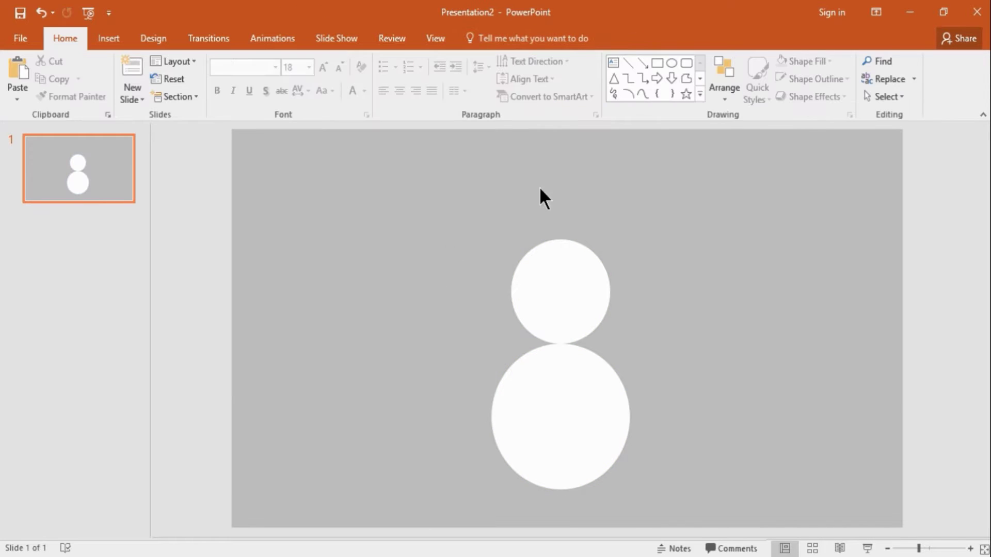
Add a 5.2 cm circle and place it over the upper white circle.
{"action": "left_click", "coordinate": [672, 62]}
{"action": "left_click", "coordinate": [682, 228]}
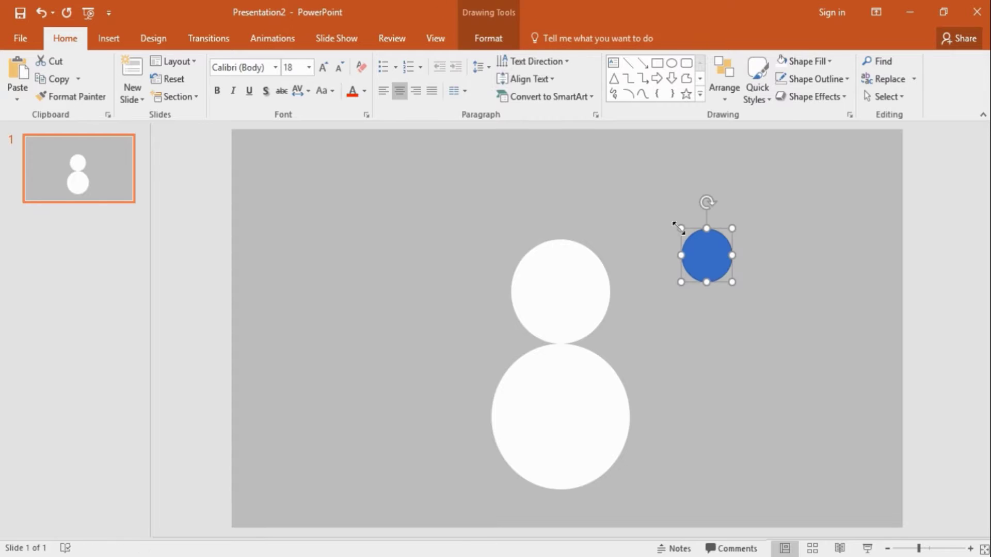
{"action": "left_click", "coordinate": [505, 37]}
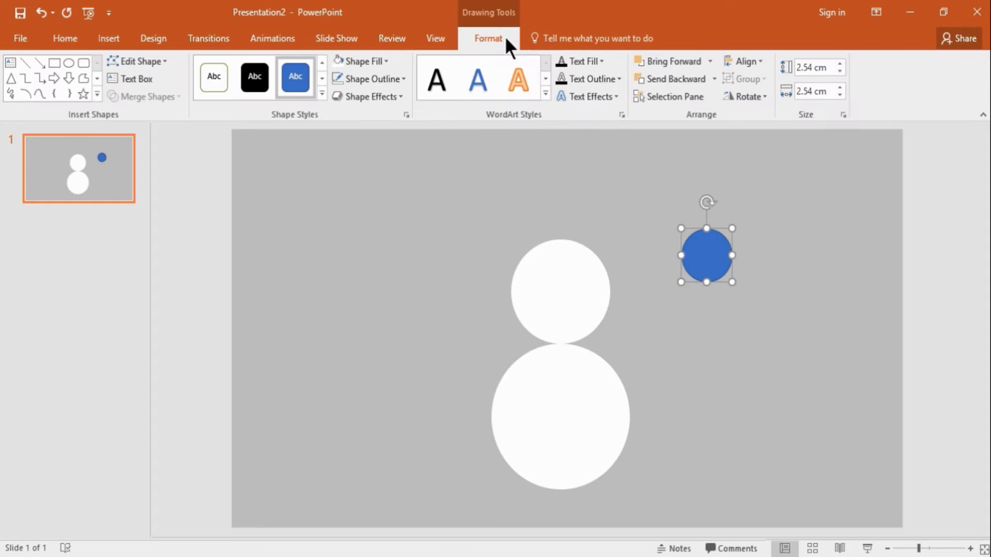
{"action": "left_click", "coordinate": [809, 67]}
{"action": "key", "text": "BackSpace"}
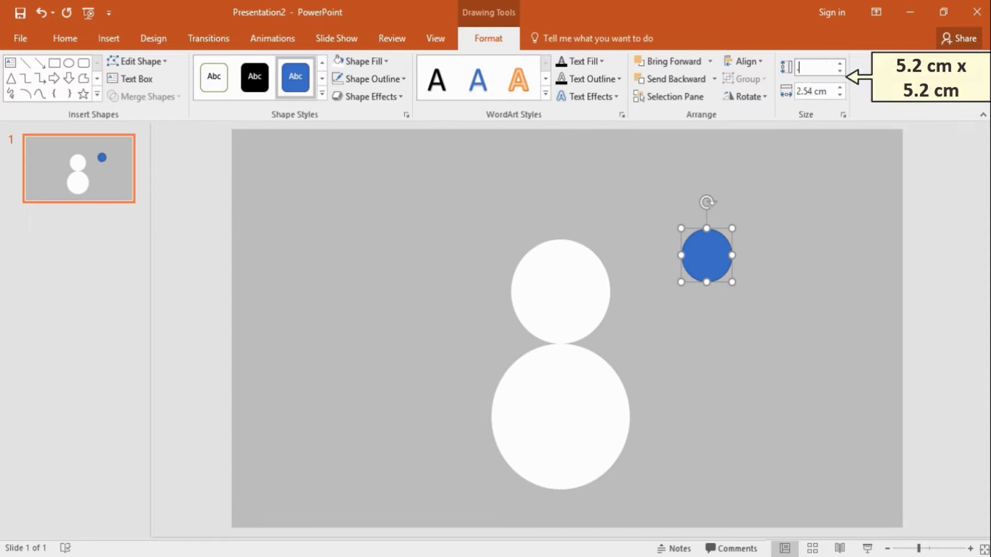
{"action": "type", "text": "5.2"}
{"action": "key", "text": "Tab"}
{"action": "type", "text": "5.2"}
{"action": "key", "text": "Return"}
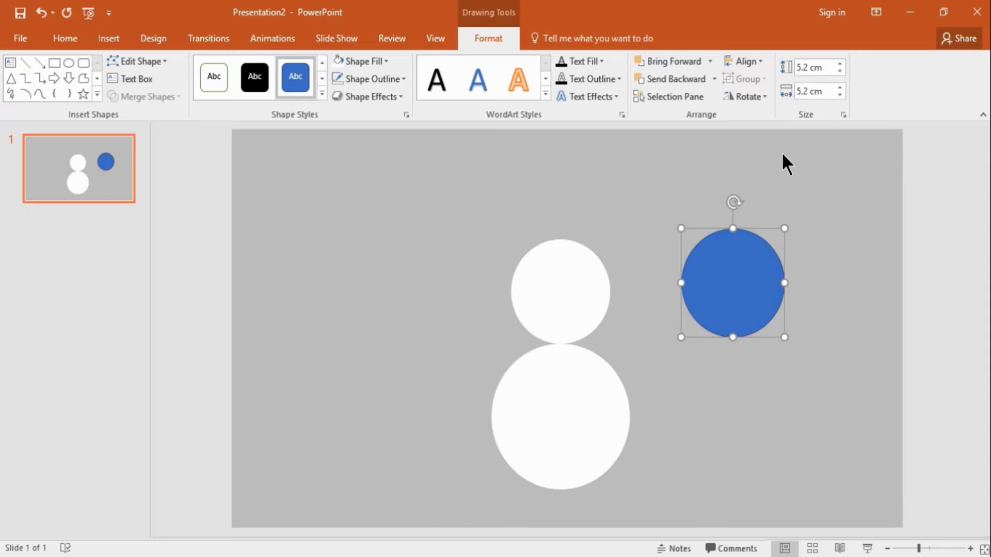
{"action": "left_click_drag", "start_coordinate": [748, 268], "coordinate": [575, 266]}
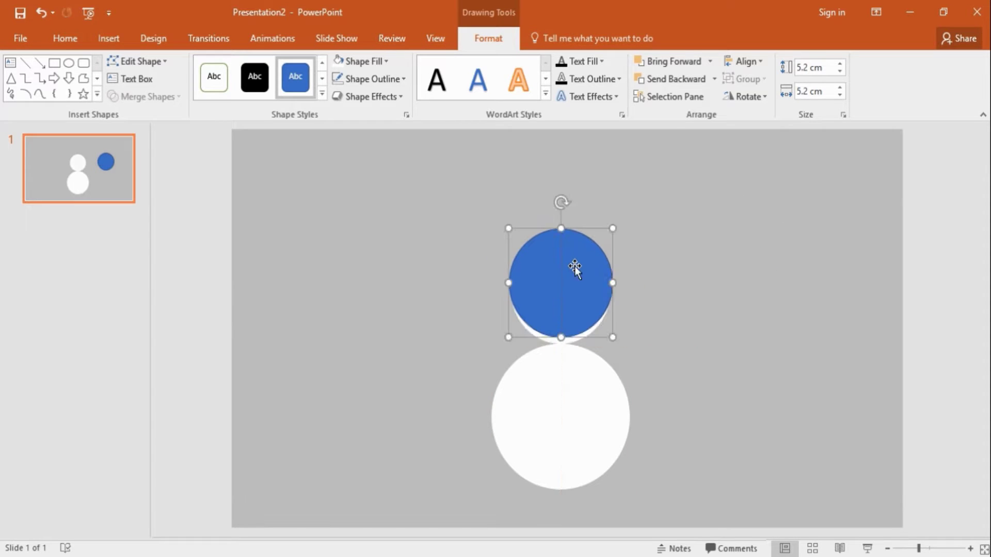
{"action": "left_click", "coordinate": [680, 294]}
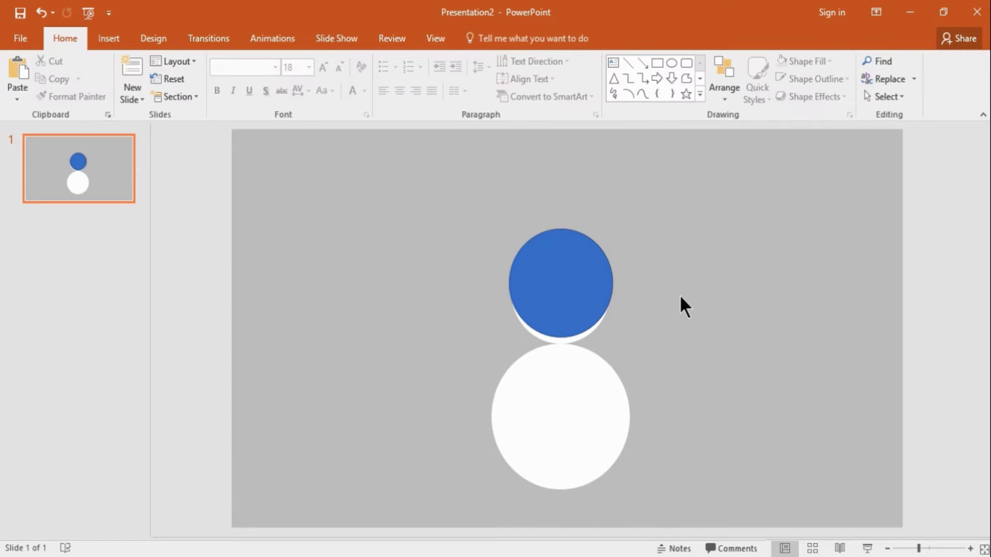
Draw a 4 cm circle and position it where the two white circles meet.
{"action": "left_click", "coordinate": [671, 63]}
{"action": "left_click_drag", "start_coordinate": [673, 217], "coordinate": [725, 271]}
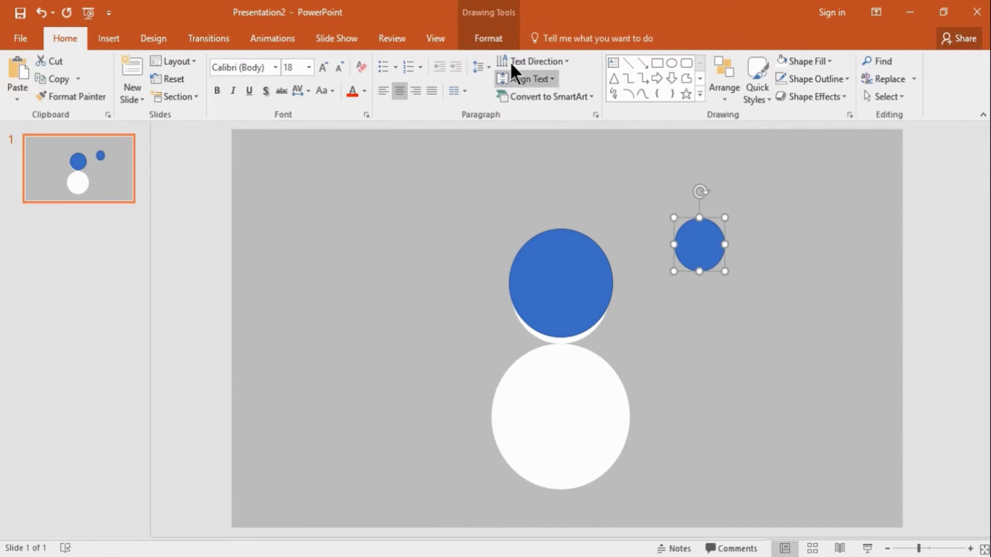
{"action": "left_click", "coordinate": [494, 43]}
{"action": "left_click", "coordinate": [804, 68]}
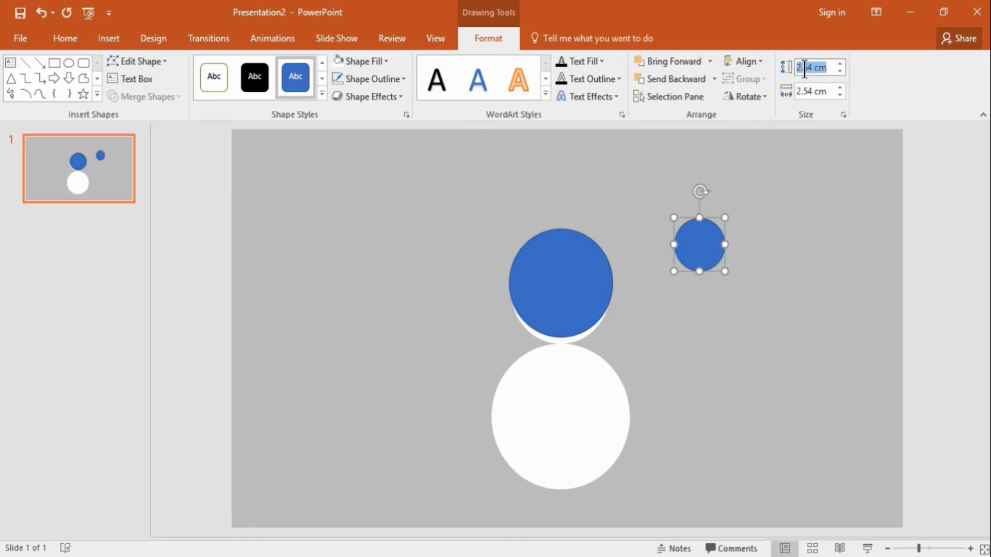
{"action": "type", "text": "4"}
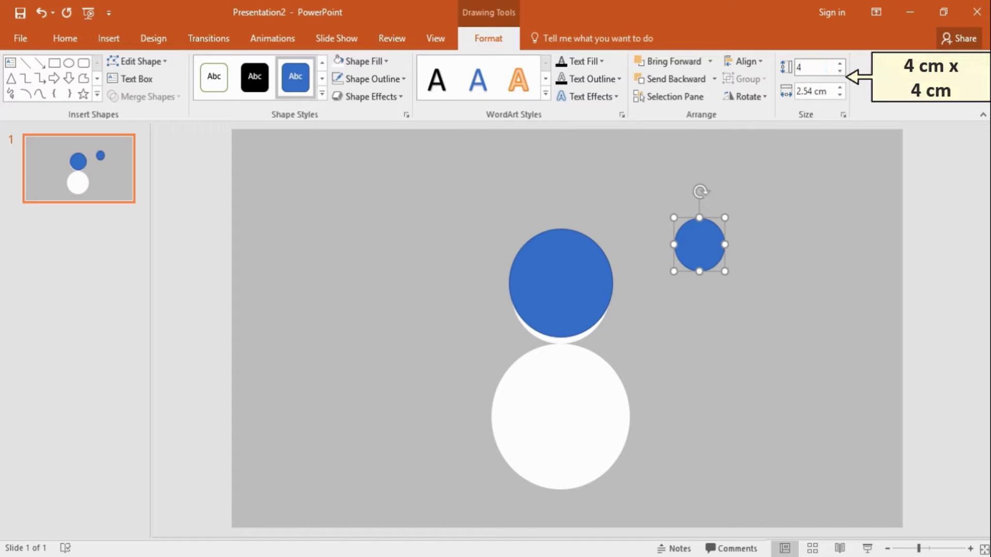
{"action": "key", "text": "Tab"}
{"action": "type", "text": "4"}
{"action": "key", "text": "Return"}
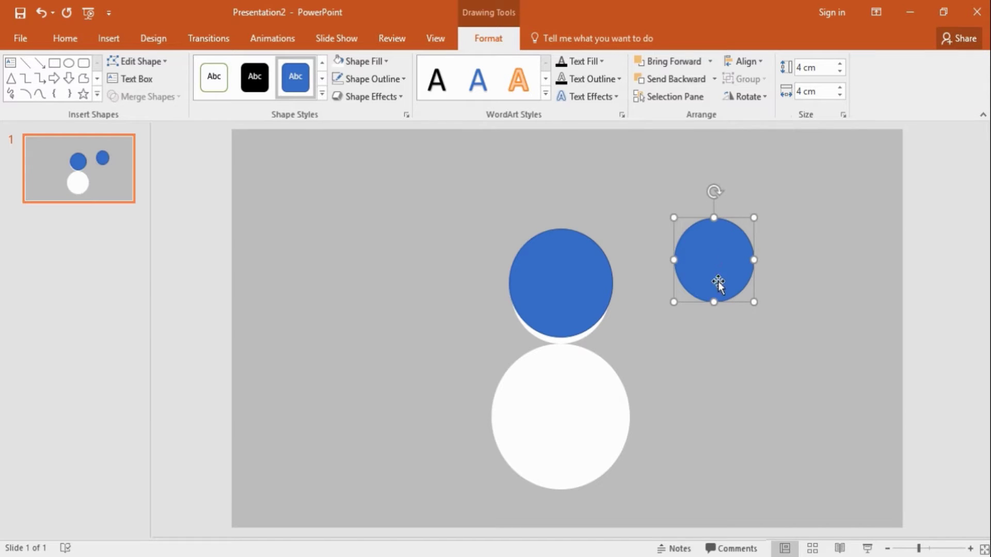
{"action": "left_click_drag", "start_coordinate": [717, 281], "coordinate": [562, 366]}
Insert a 2 cm 32-point star and place it above the top circle.
{"action": "left_click", "coordinate": [707, 286]}
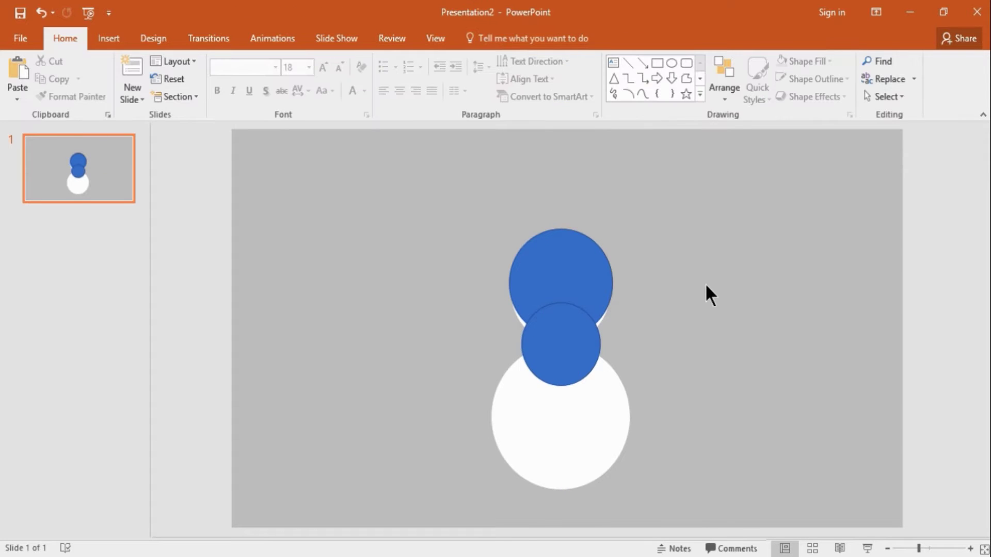
{"action": "left_click", "coordinate": [700, 95]}
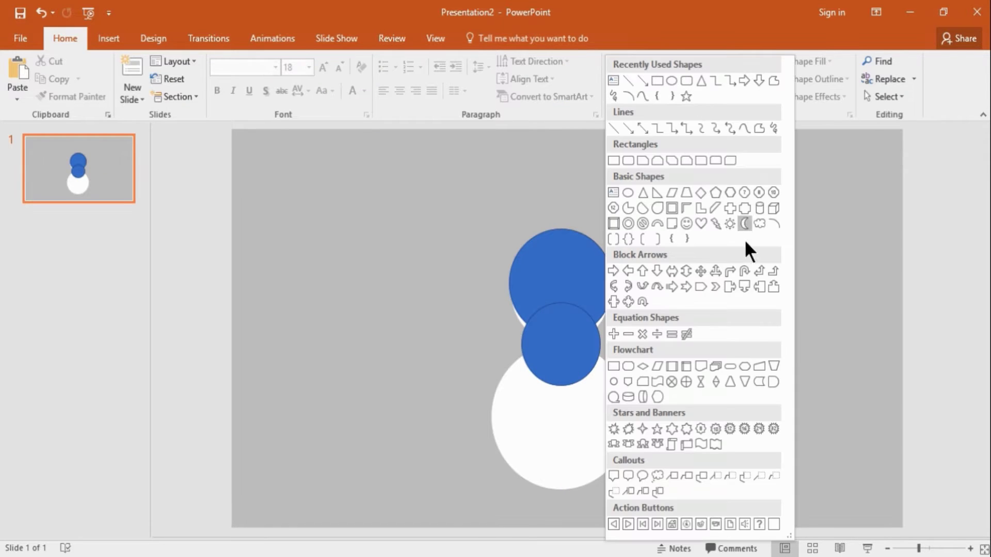
{"action": "left_click", "coordinate": [772, 428]}
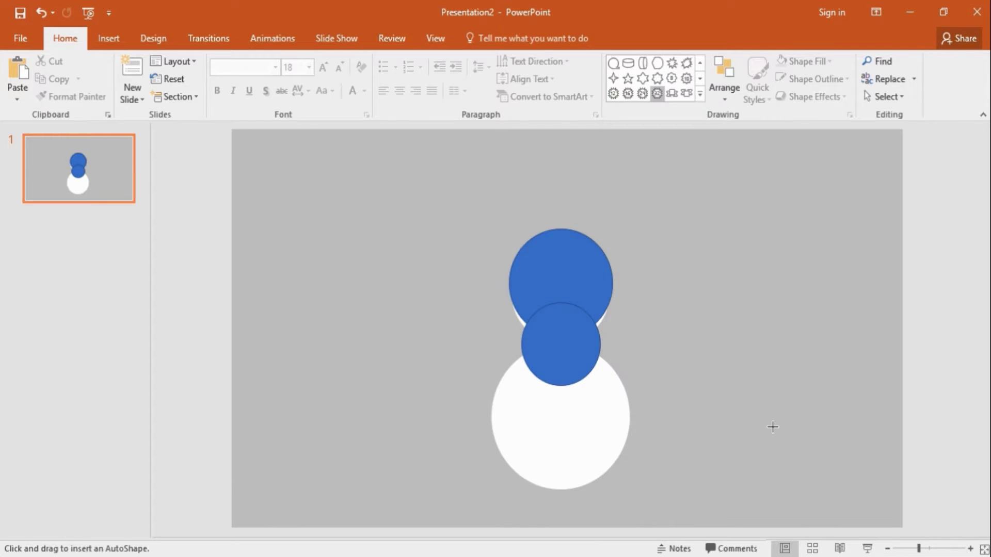
{"action": "left_click", "coordinate": [623, 273]}
{"action": "left_click", "coordinate": [478, 41]}
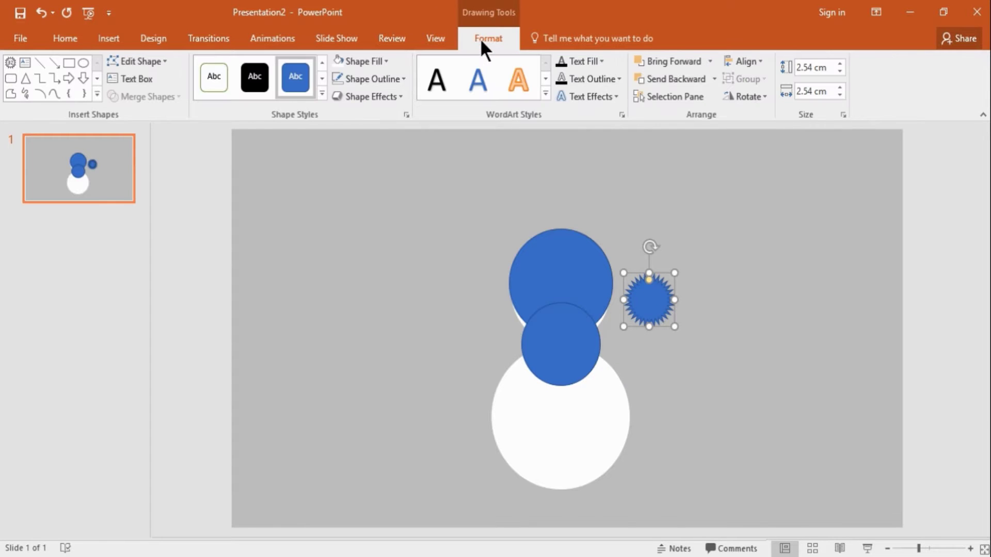
{"action": "left_click", "coordinate": [800, 69]}
{"action": "type", "text": "2"}
{"action": "key", "text": "Tab"}
{"action": "type", "text": "2"}
{"action": "key", "text": "Return"}
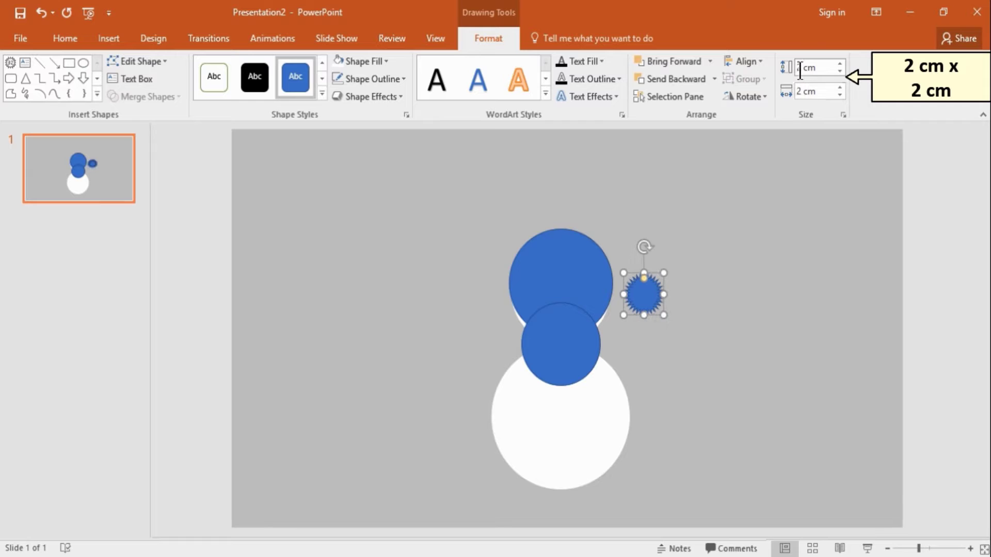
{"action": "left_click_drag", "start_coordinate": [648, 291], "coordinate": [563, 221]}
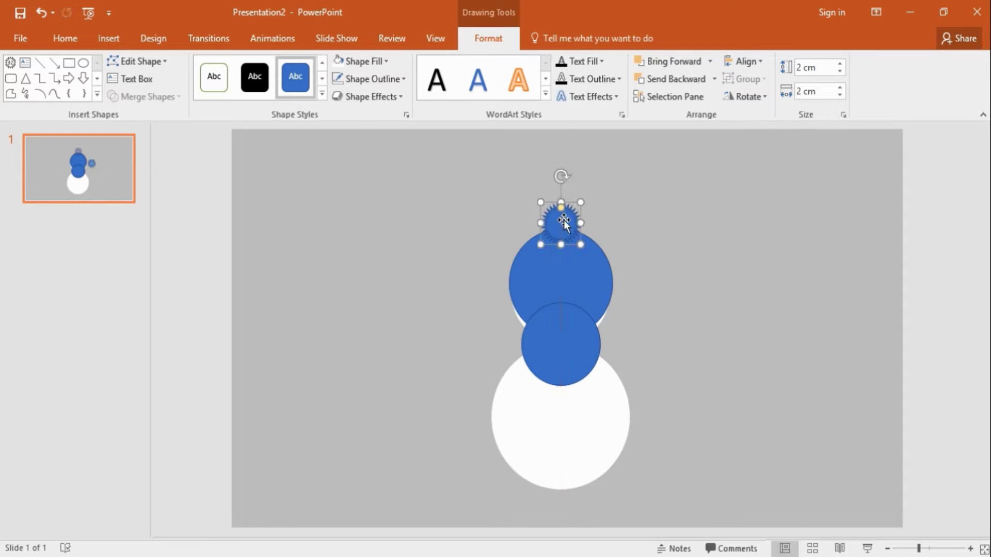
Give the star and both blue circles a darker blue fill with no outline.
{"action": "left_click", "coordinate": [563, 287], "text": "shift"}
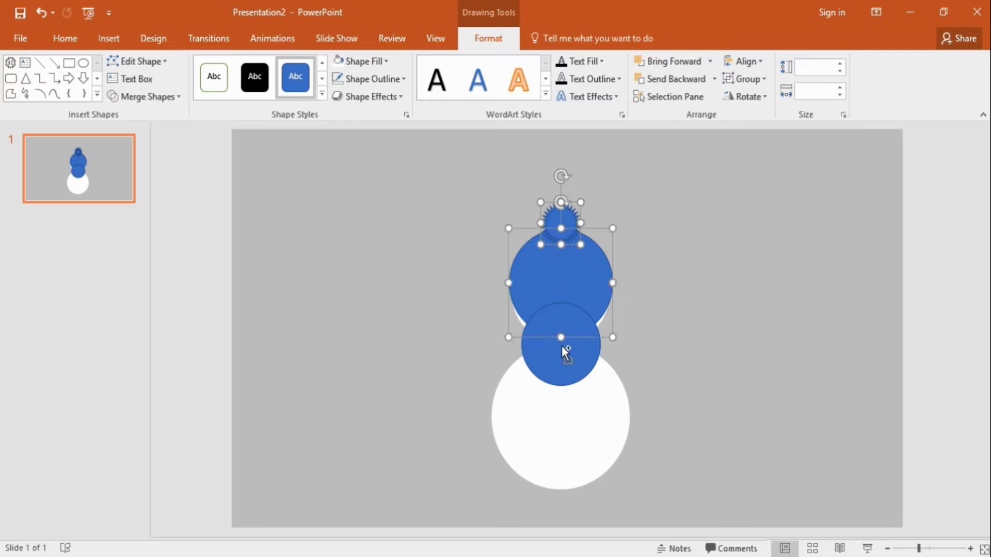
{"action": "left_click", "coordinate": [562, 358], "text": "shift"}
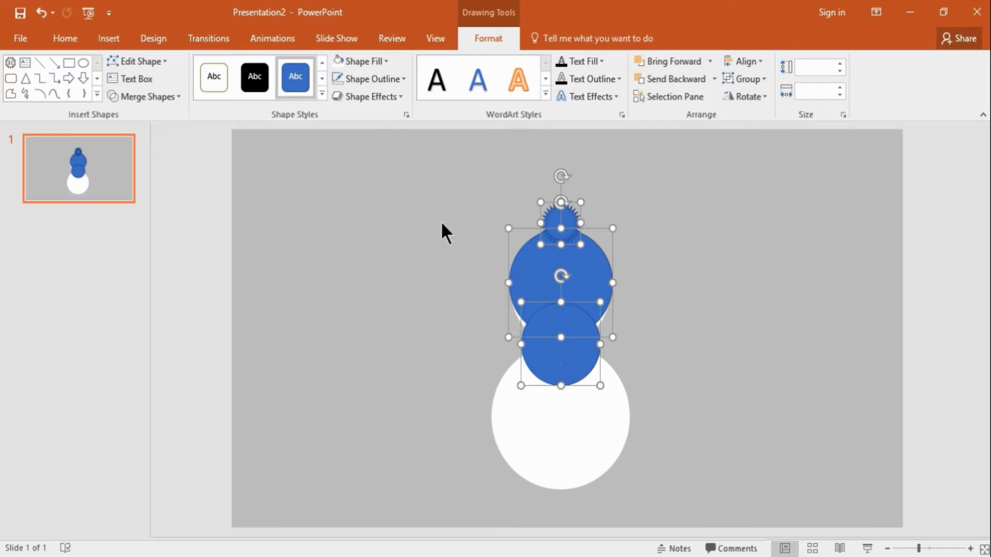
{"action": "left_click", "coordinate": [367, 62]}
{"action": "left_click", "coordinate": [438, 140]}
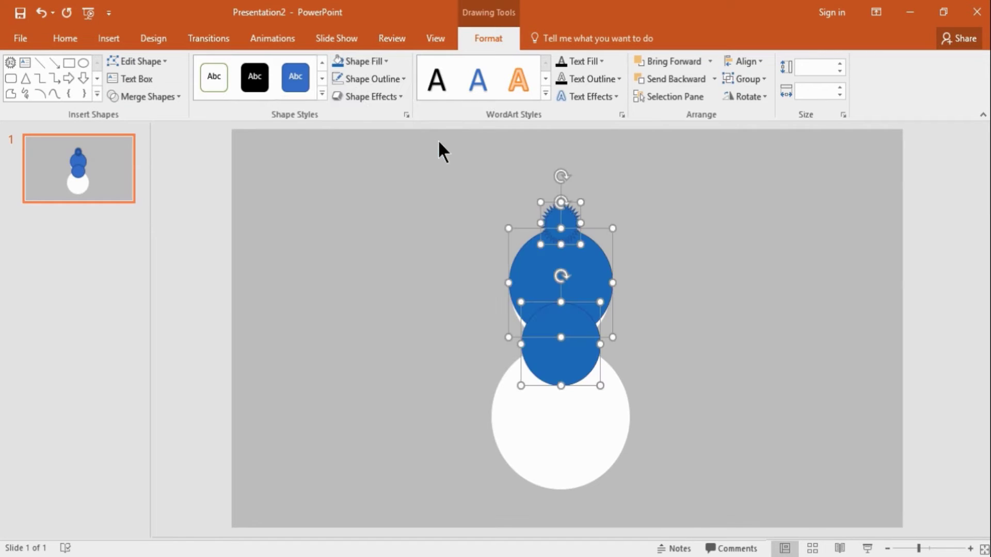
{"action": "left_click", "coordinate": [389, 82]}
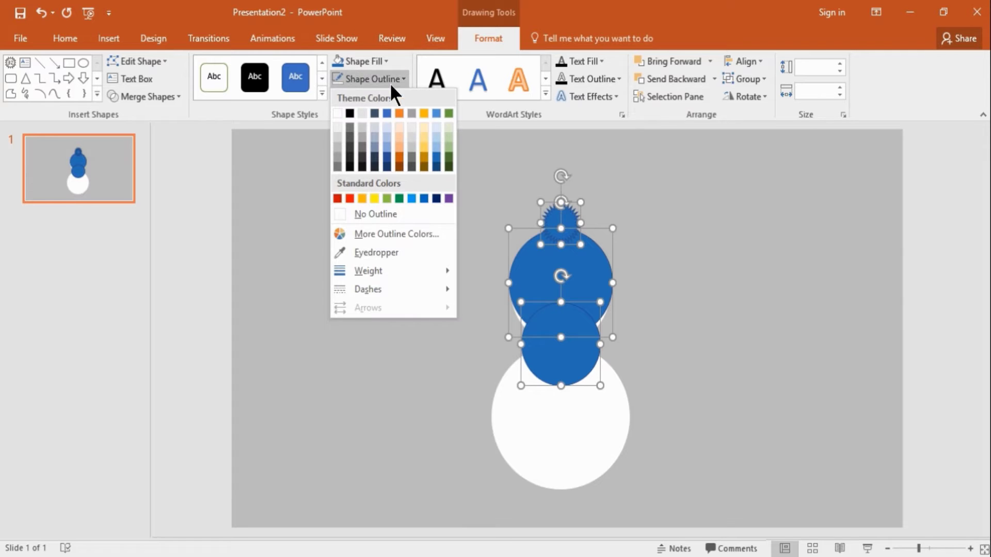
{"action": "left_click", "coordinate": [356, 217]}
{"action": "key", "text": "ctrl+a"}
{"action": "left_click", "coordinate": [352, 312]}
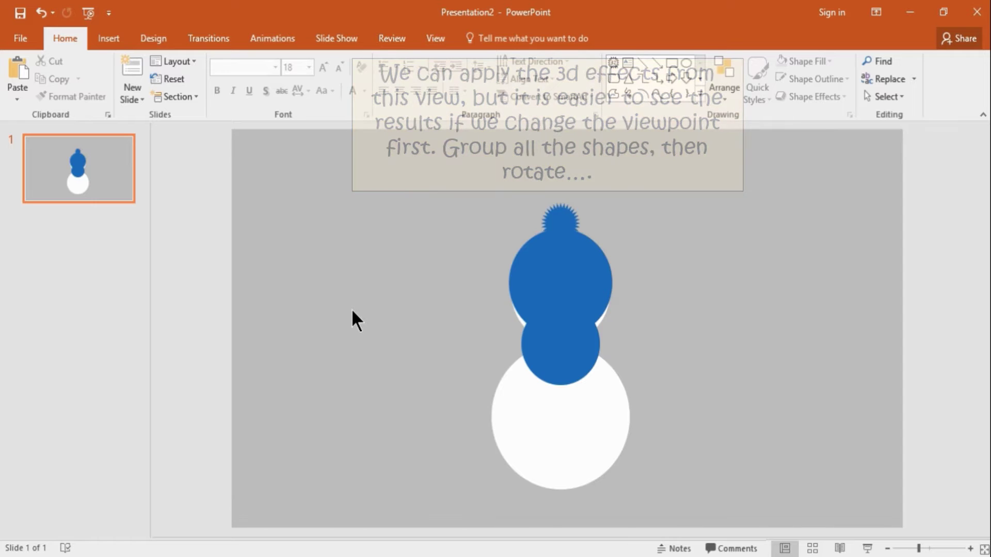
Select all the snowman shapes and group them into one object.
{"action": "left_click_drag", "start_coordinate": [401, 175], "coordinate": [702, 511]}
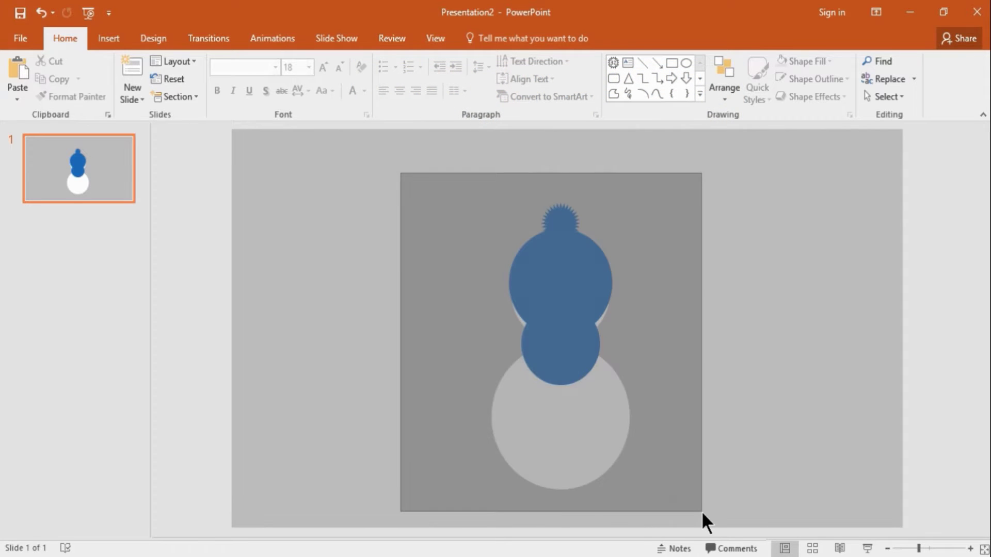
{"action": "left_click", "coordinate": [494, 39]}
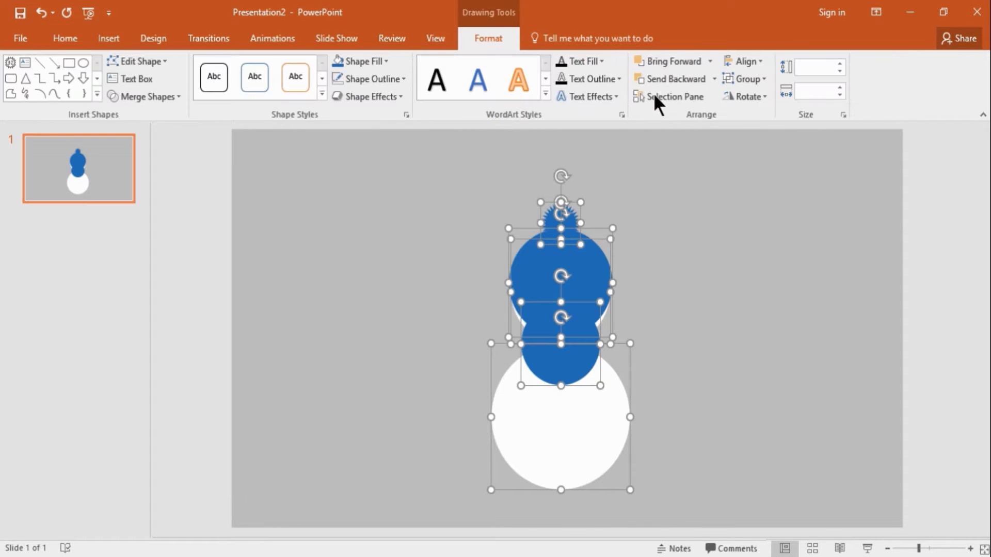
{"action": "left_click", "coordinate": [748, 80]}
{"action": "left_click", "coordinate": [748, 95]}
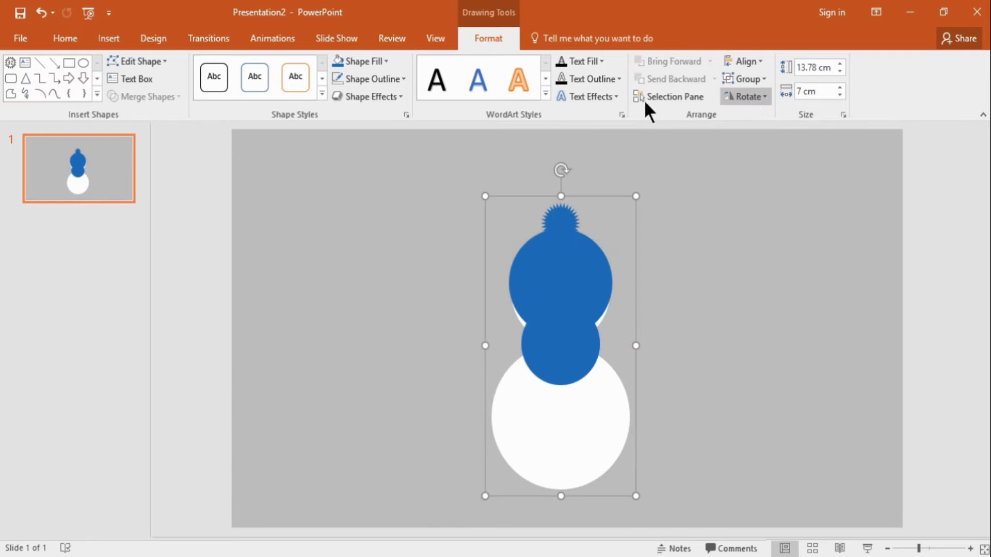
Set the group's 3-D X rotation to 325°.
{"action": "left_click", "coordinate": [407, 115]}
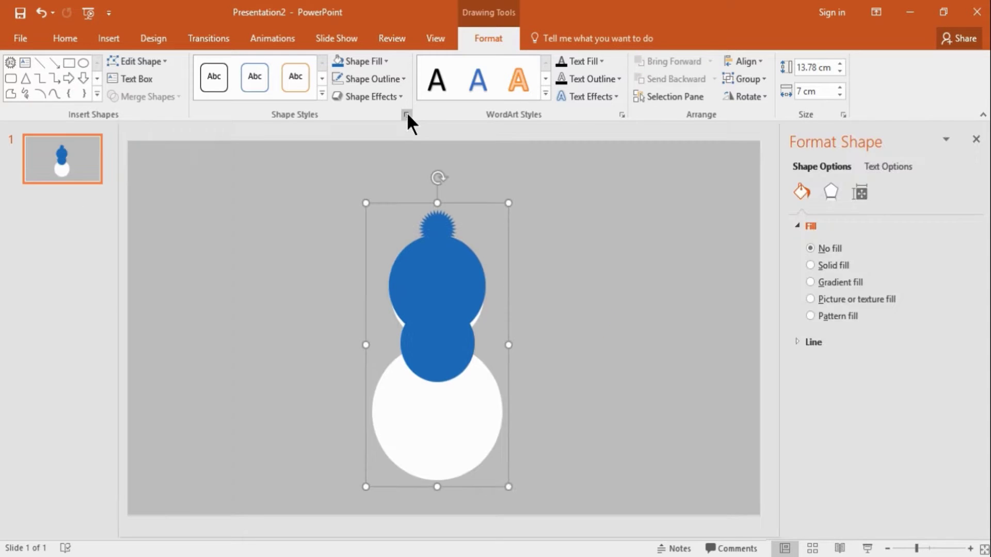
{"action": "left_click", "coordinate": [831, 193]}
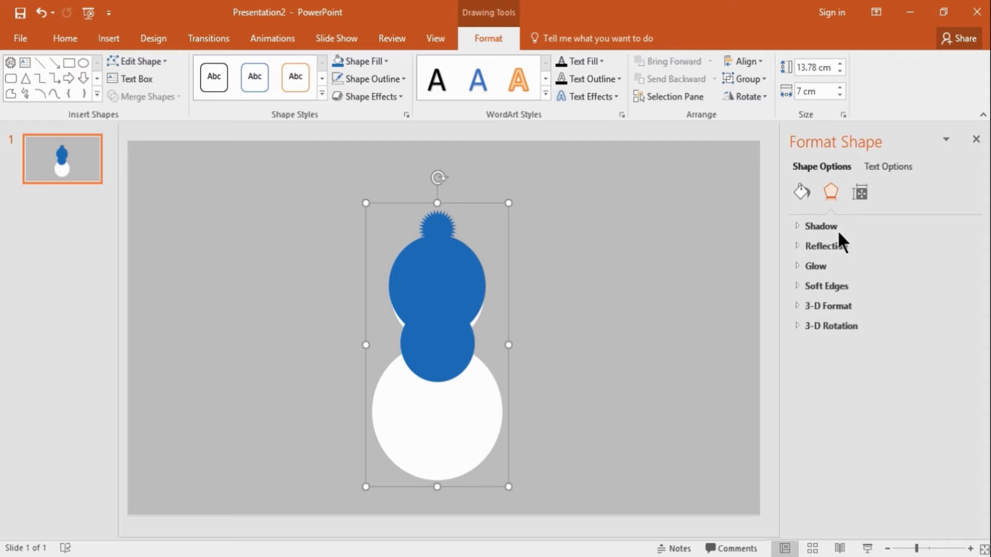
{"action": "left_click", "coordinate": [841, 325]}
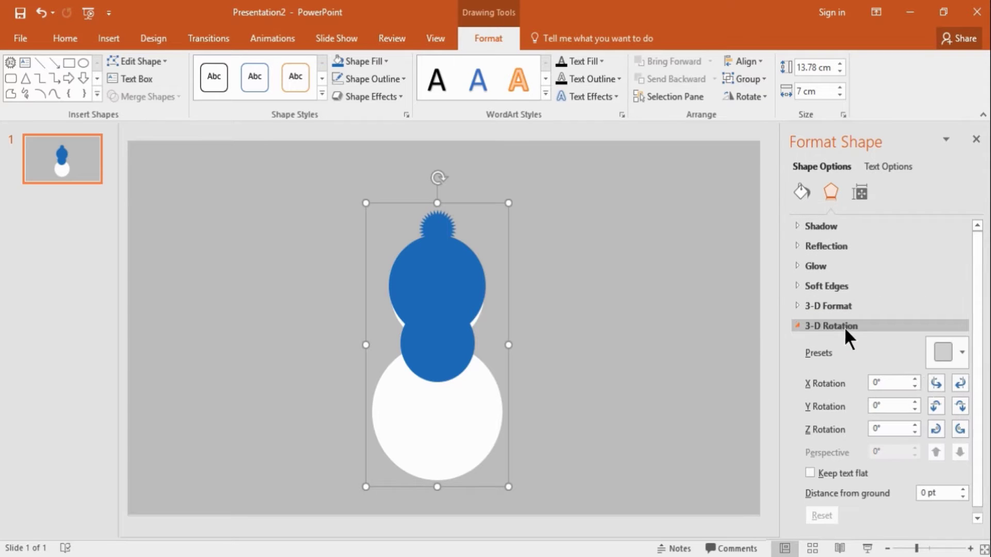
{"action": "left_click", "coordinate": [935, 381]}
{"action": "left_click", "coordinate": [935, 382]}
{"action": "left_click", "coordinate": [936, 383]}
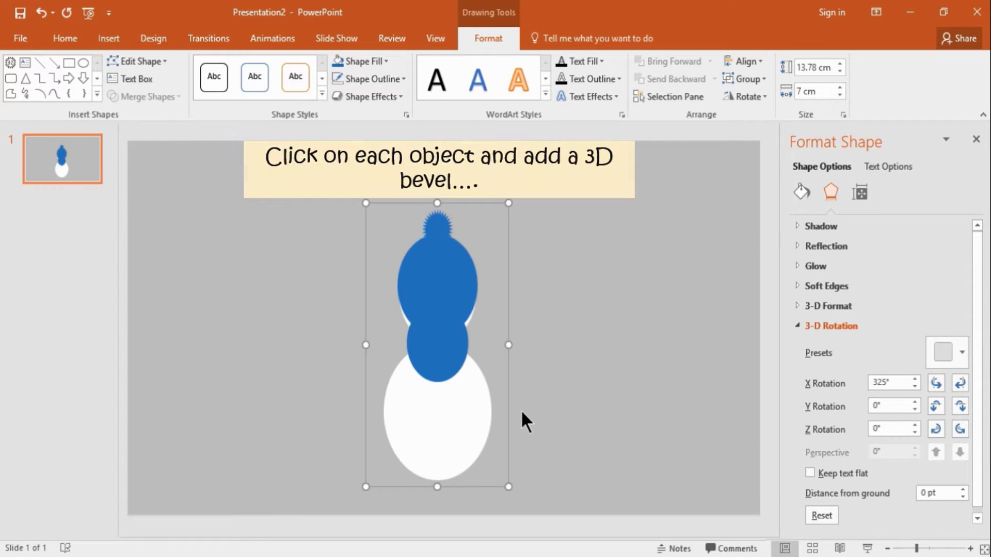
Give the white bottom ellipse a top bevel of 99 pt width and height.
{"action": "left_click", "coordinate": [457, 427]}
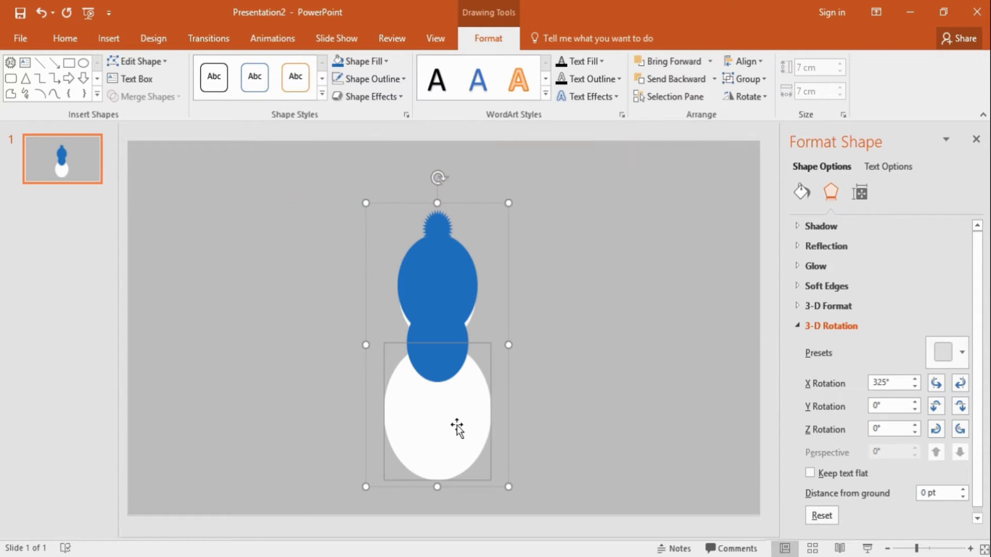
{"action": "left_click", "coordinate": [825, 306]}
{"action": "left_click", "coordinate": [830, 344]}
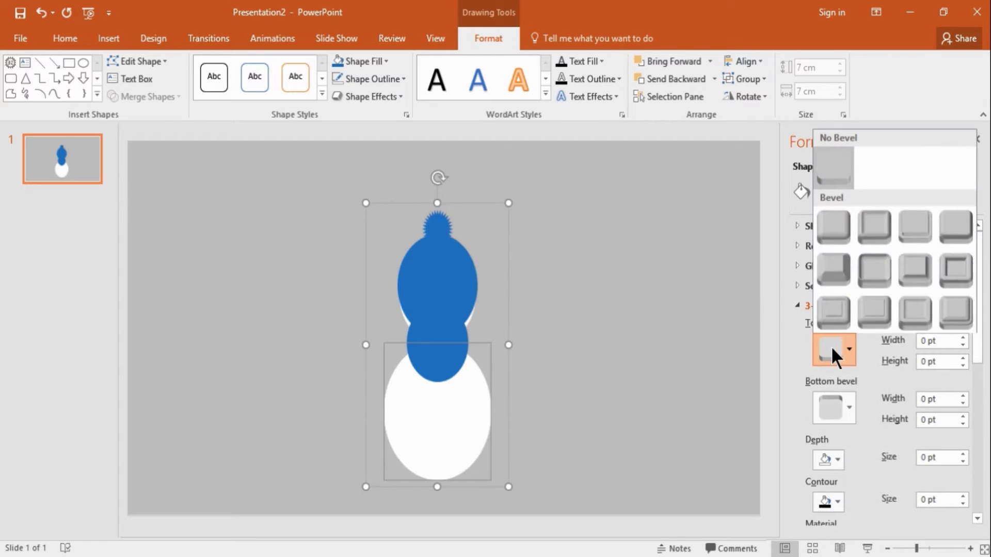
{"action": "left_click", "coordinate": [835, 233]}
{"action": "double_click", "coordinate": [924, 342]}
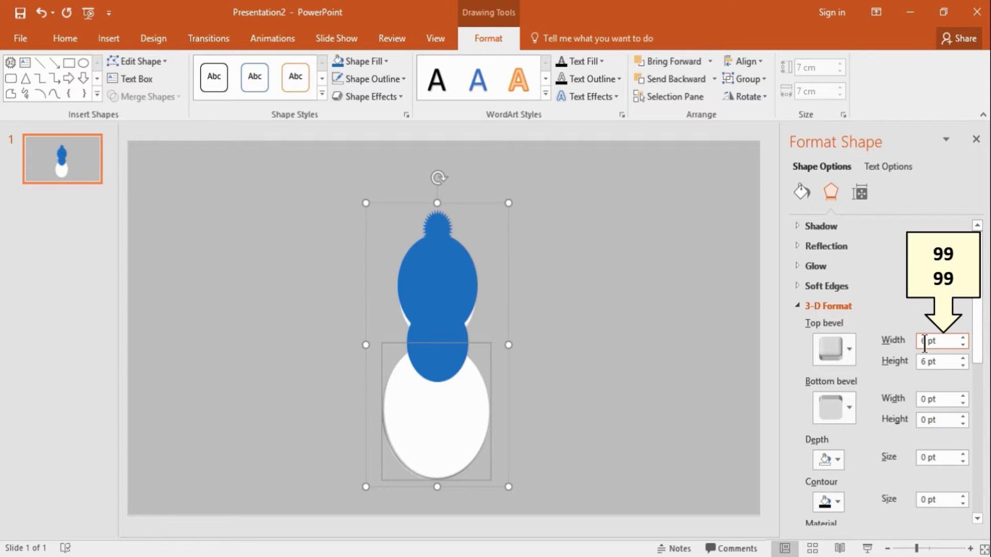
{"action": "type", "text": "99"}
{"action": "key", "text": "Tab"}
{"action": "type", "text": "99"}
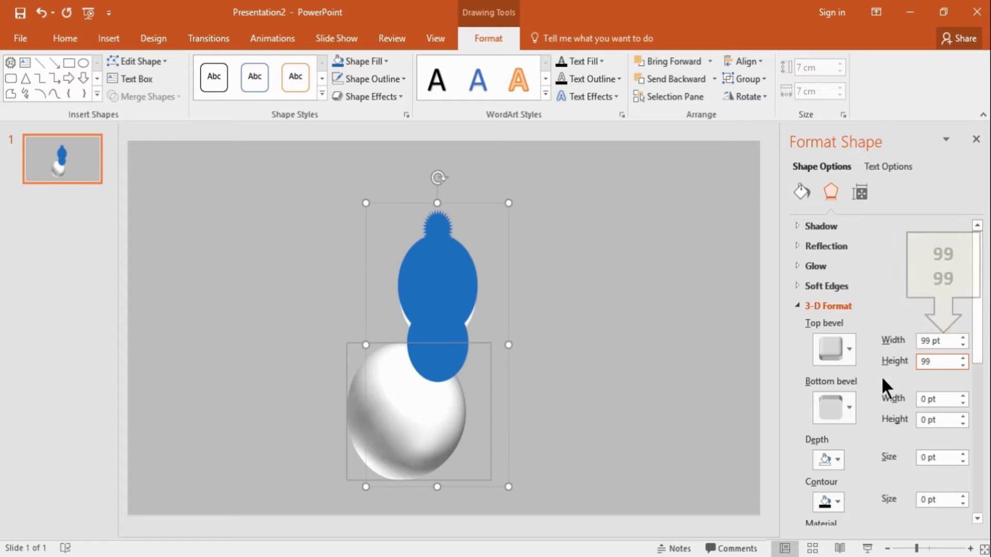
Add a bottom bevel of 99 pt width and height to the ellipse.
{"action": "left_click", "coordinate": [834, 417]}
{"action": "left_click", "coordinate": [834, 284]}
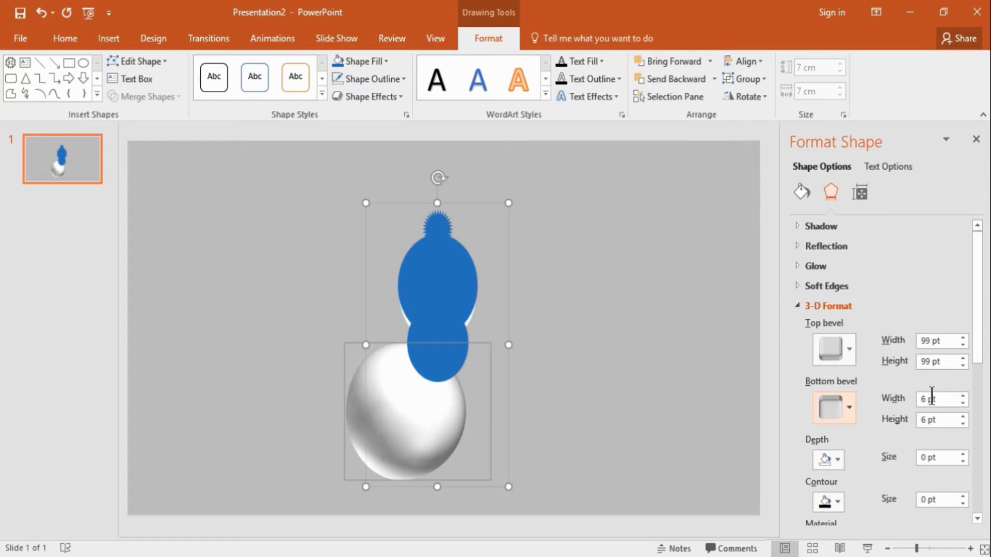
{"action": "left_click", "coordinate": [925, 399]}
{"action": "double_click", "coordinate": [924, 399]}
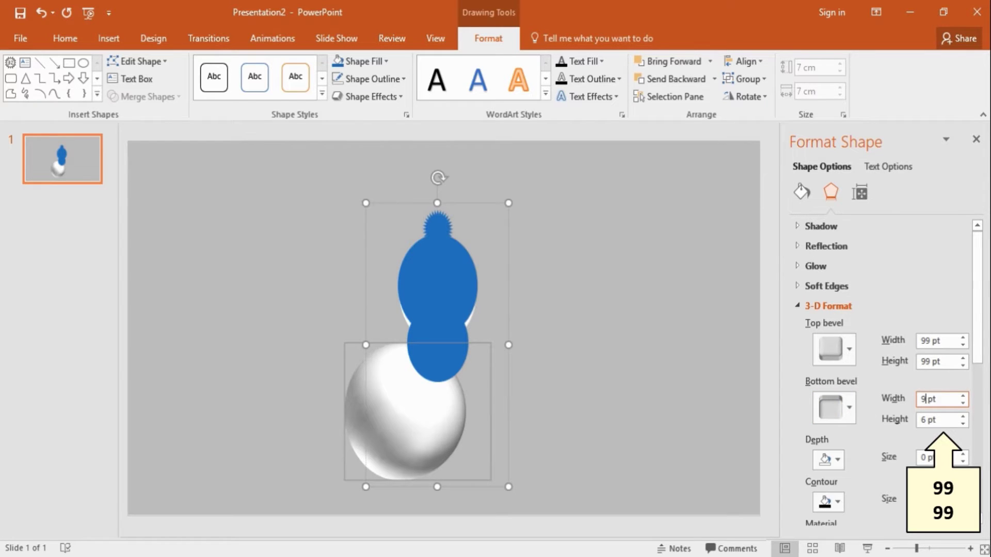
{"action": "type", "text": "99"}
{"action": "key", "text": "Tab"}
{"action": "type", "text": "99"}
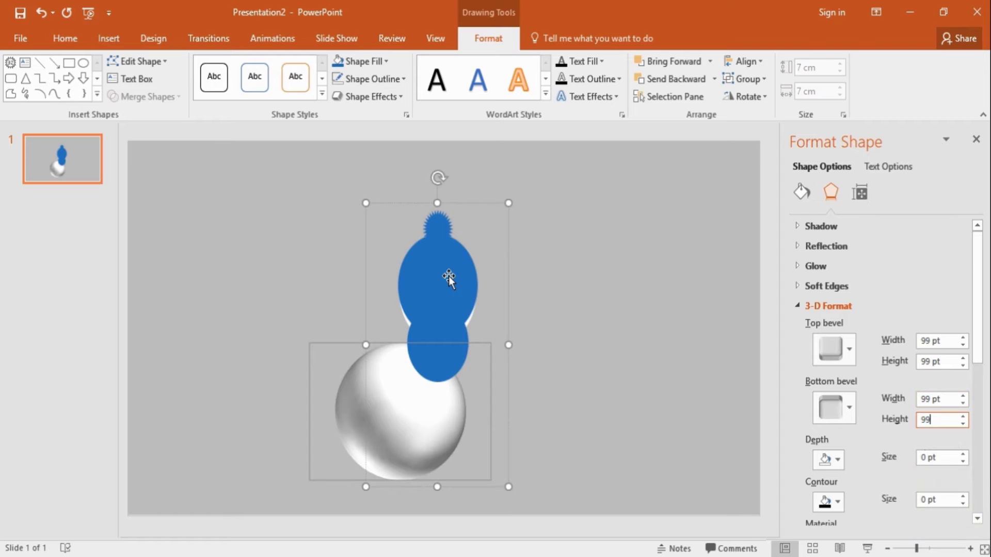
{"action": "left_click", "coordinate": [448, 278]}
Give the large blue circle a top bevel of 74 pt width and height.
{"action": "left_click", "coordinate": [838, 346]}
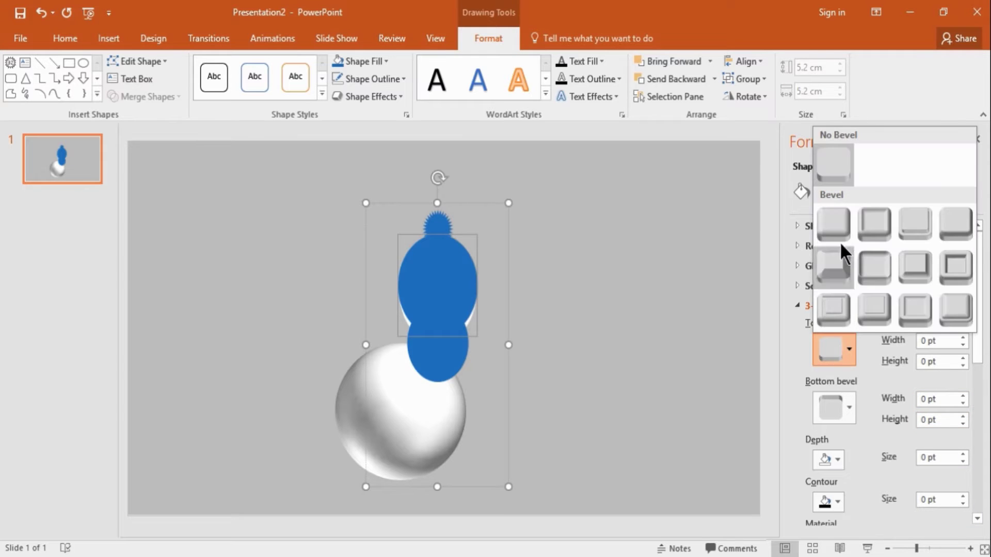
{"action": "left_click", "coordinate": [838, 222]}
{"action": "left_click", "coordinate": [930, 340]}
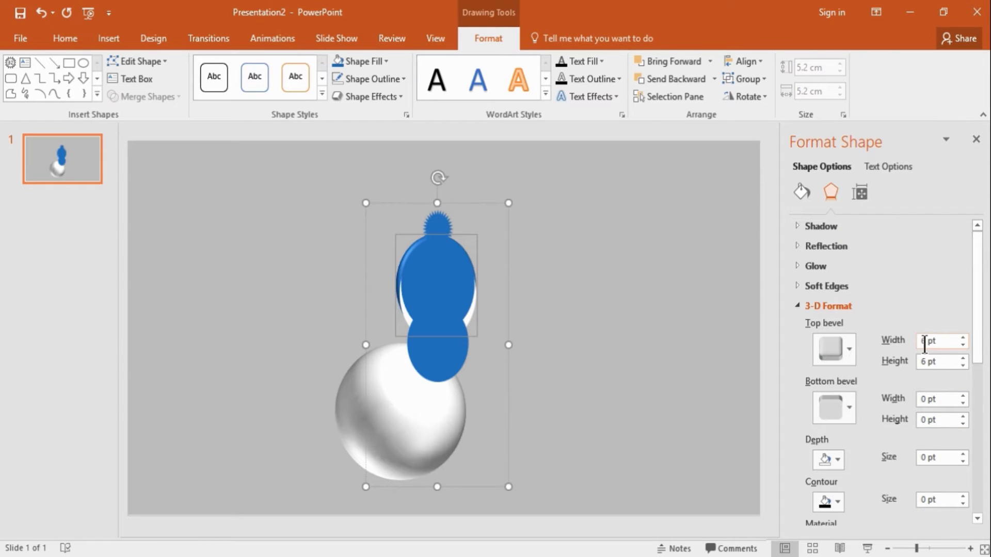
{"action": "key", "text": "BackSpace"}
{"action": "type", "text": "74"}
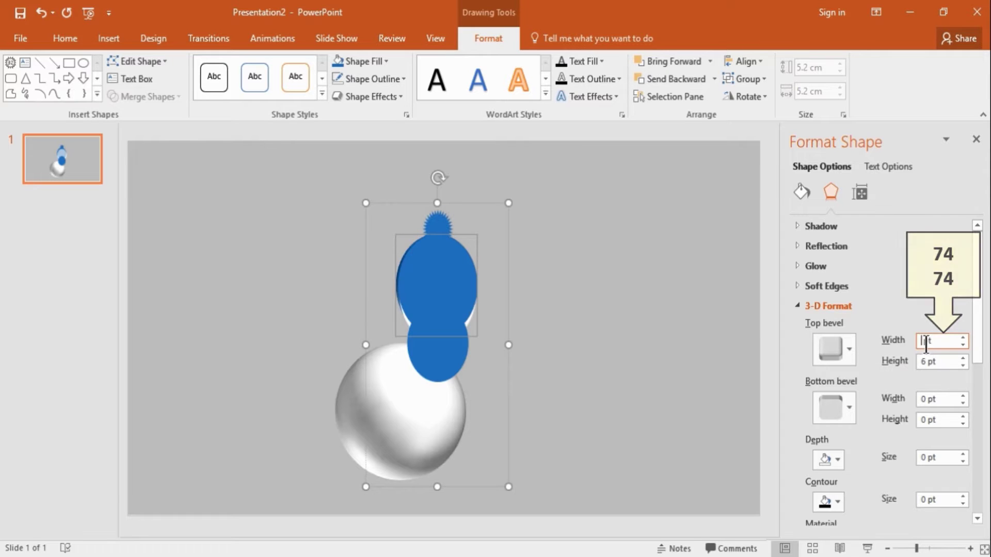
{"action": "key", "text": "Tab"}
{"action": "type", "text": "74"}
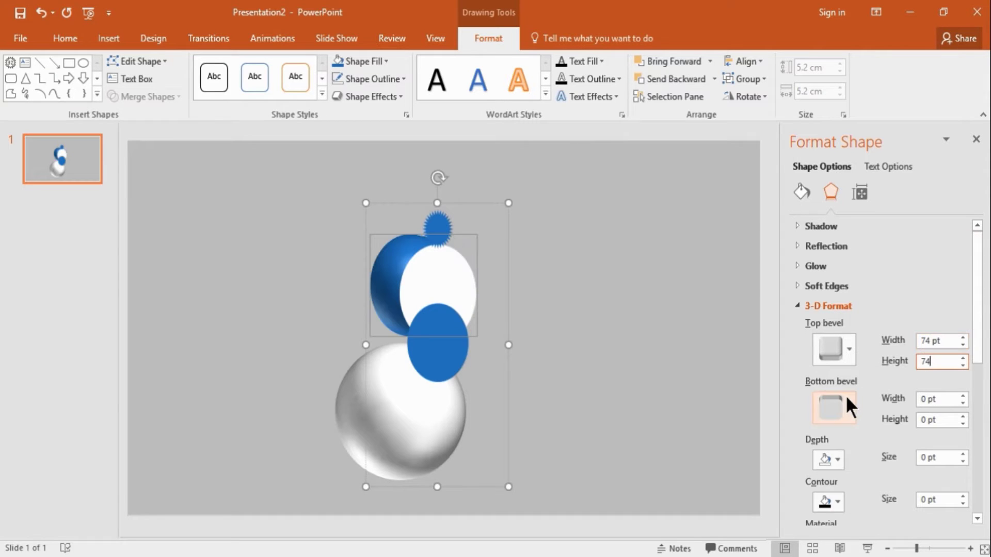
Add a 74 pt bottom bevel and set distance from ground to -37 pt.
{"action": "left_click", "coordinate": [846, 395]}
{"action": "left_click", "coordinate": [838, 292]}
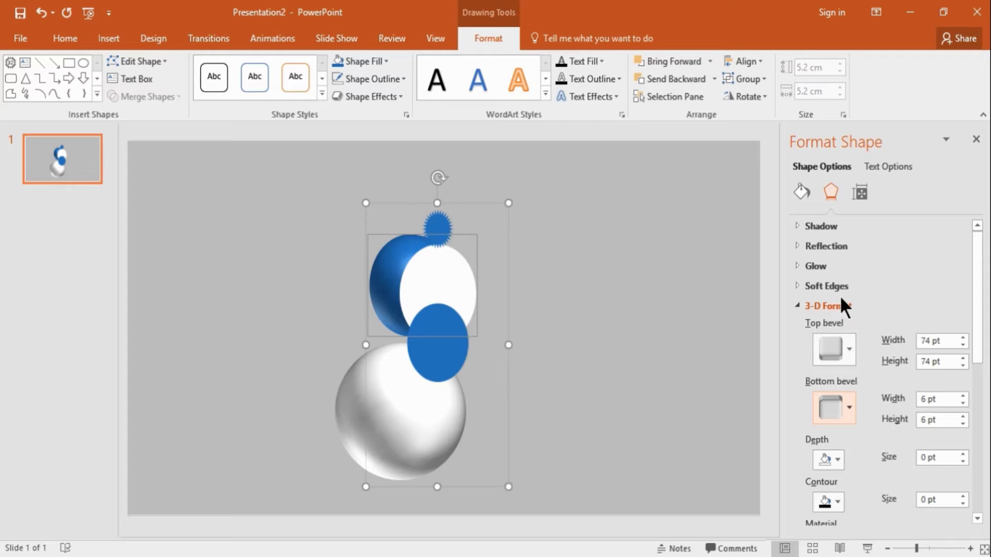
{"action": "double_click", "coordinate": [922, 399]}
{"action": "type", "text": "7"}
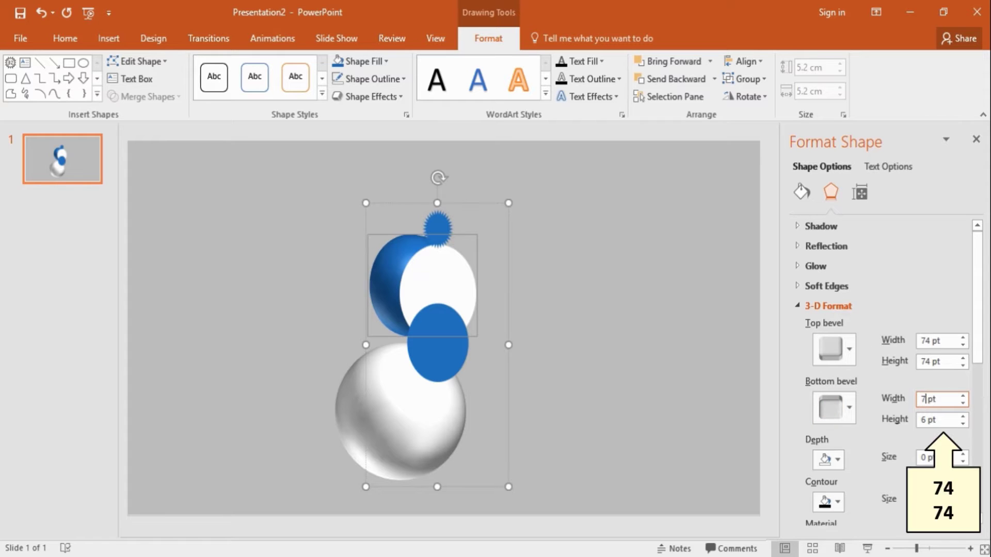
{"action": "type", "text": "4"}
{"action": "key", "text": "Tab"}
{"action": "triple_click", "coordinate": [926, 399]}
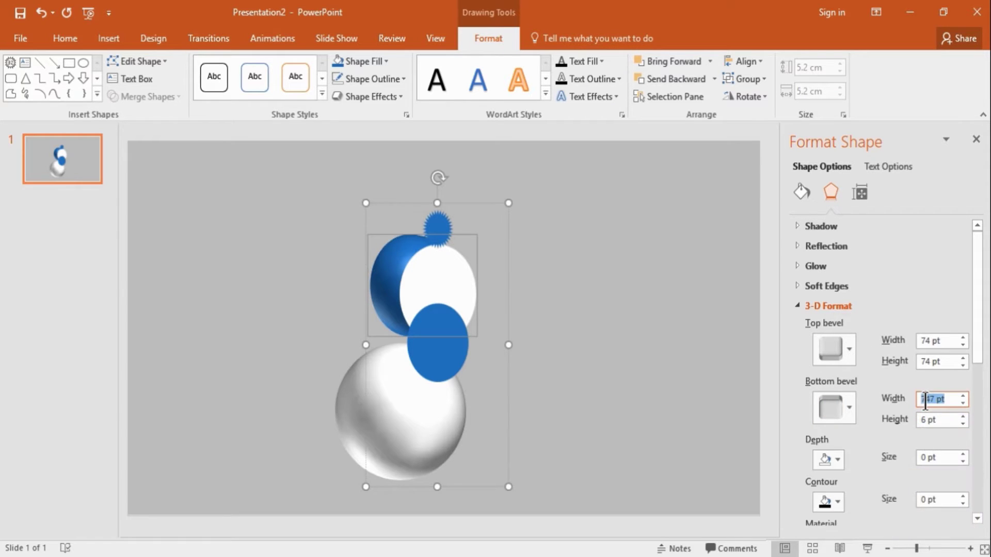
{"action": "key", "text": "Tab"}
{"action": "type", "text": "74"}
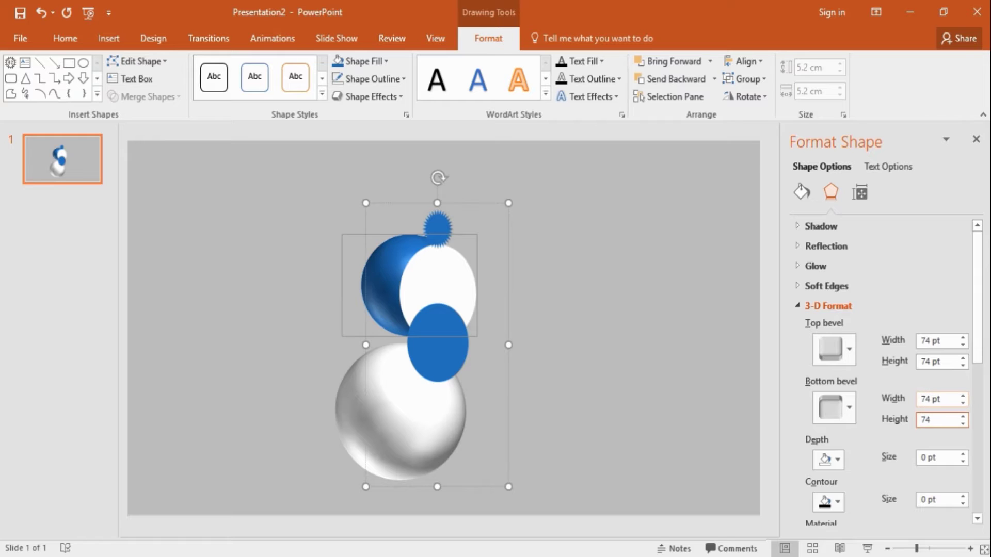
{"action": "left_click", "coordinate": [826, 308]}
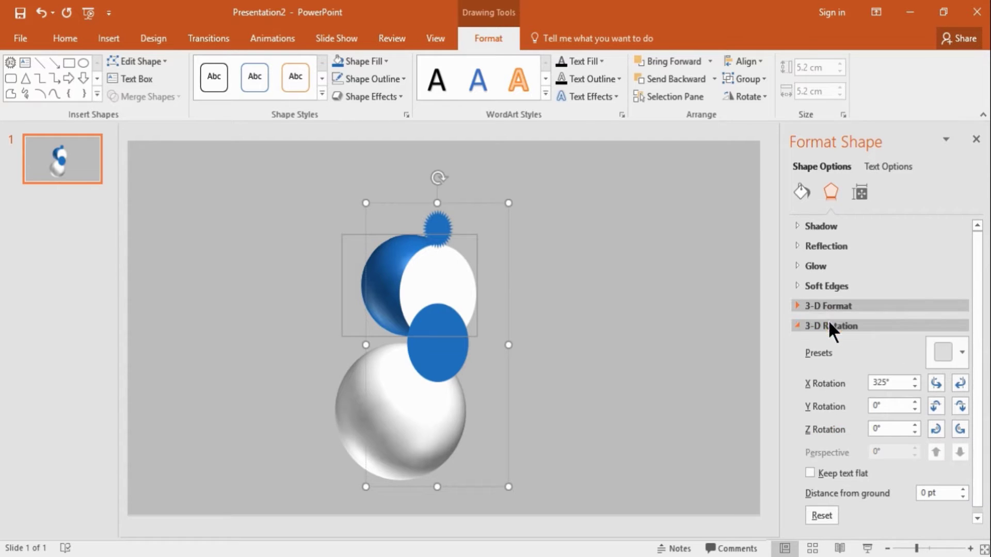
{"action": "left_click", "coordinate": [924, 494]}
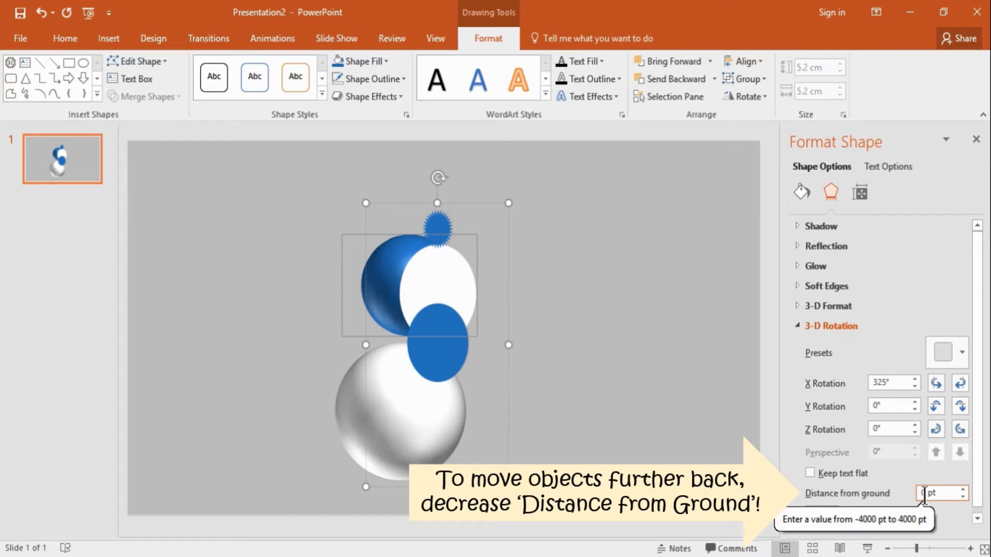
{"action": "type", "text": "-"}
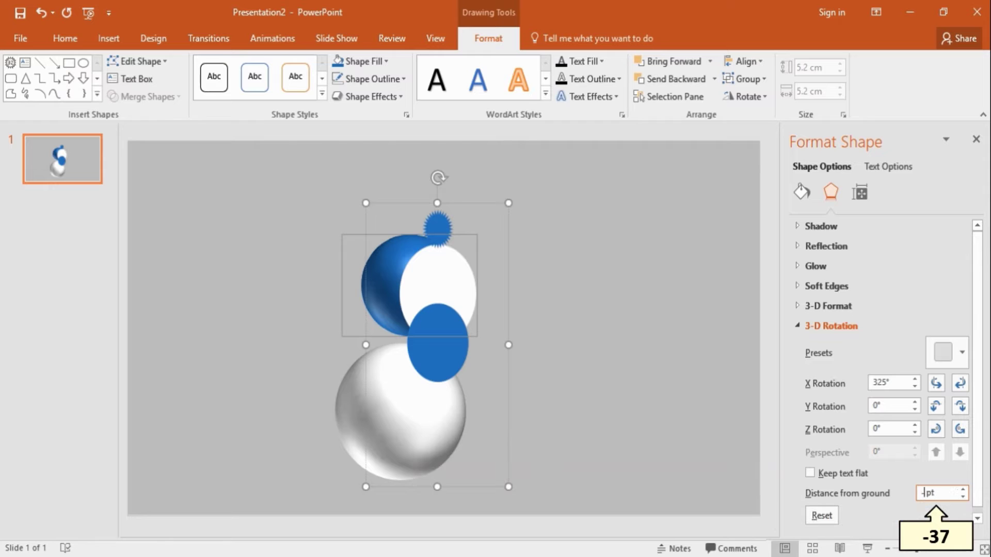
{"action": "type", "text": "37"}
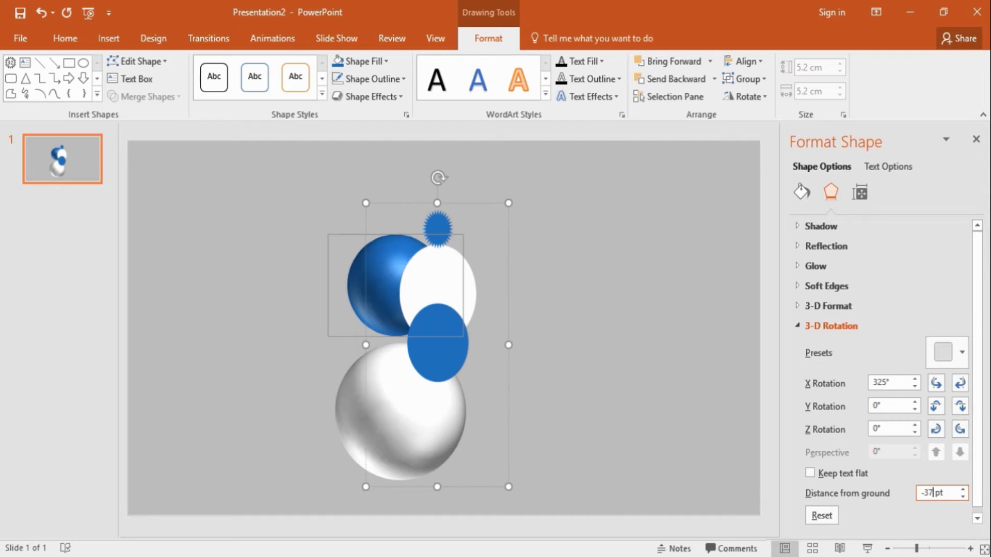
Give the white head a Round top bevel of 71 × 71 pt.
{"action": "left_click", "coordinate": [470, 297]}
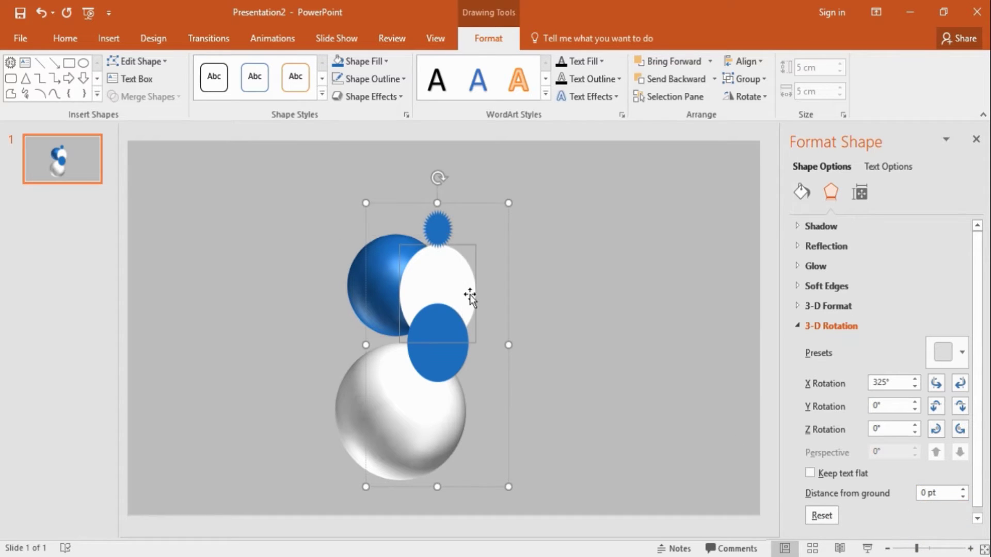
{"action": "left_click", "coordinate": [821, 321]}
{"action": "left_click", "coordinate": [832, 309]}
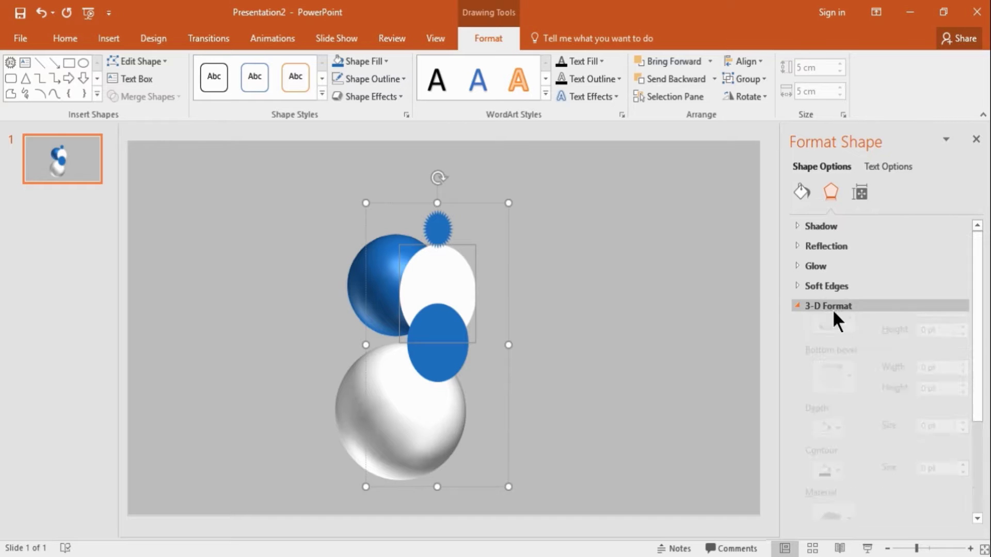
{"action": "left_click", "coordinate": [836, 351]}
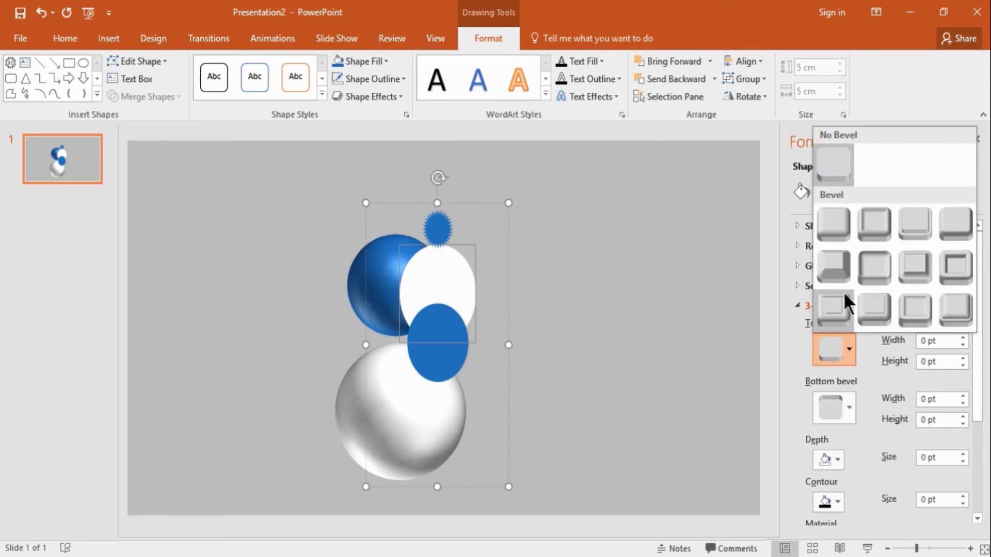
{"action": "left_click", "coordinate": [841, 238]}
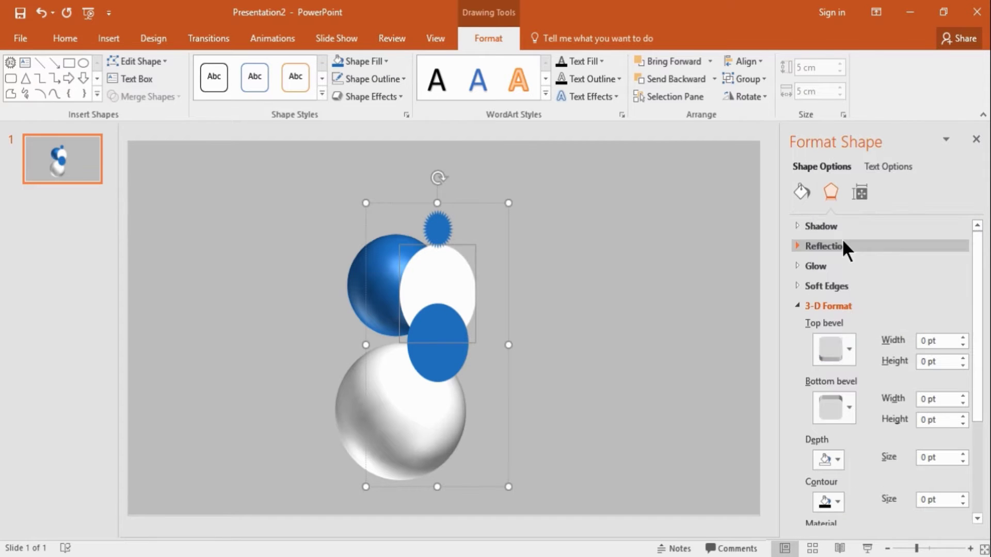
{"action": "double_click", "coordinate": [924, 341]}
{"action": "type", "text": "71"}
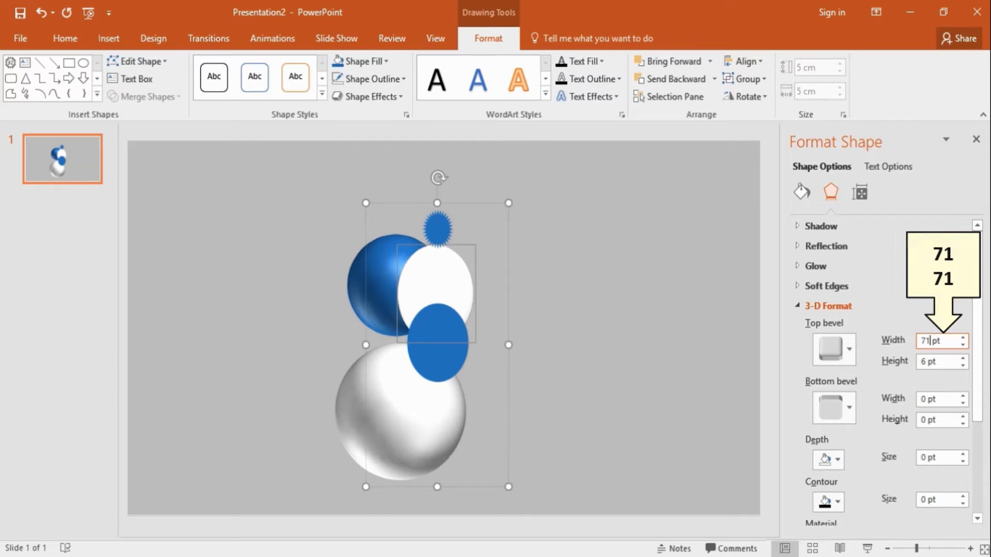
{"action": "key", "text": "Tab"}
{"action": "type", "text": "71"}
{"action": "key", "text": "Tab"}
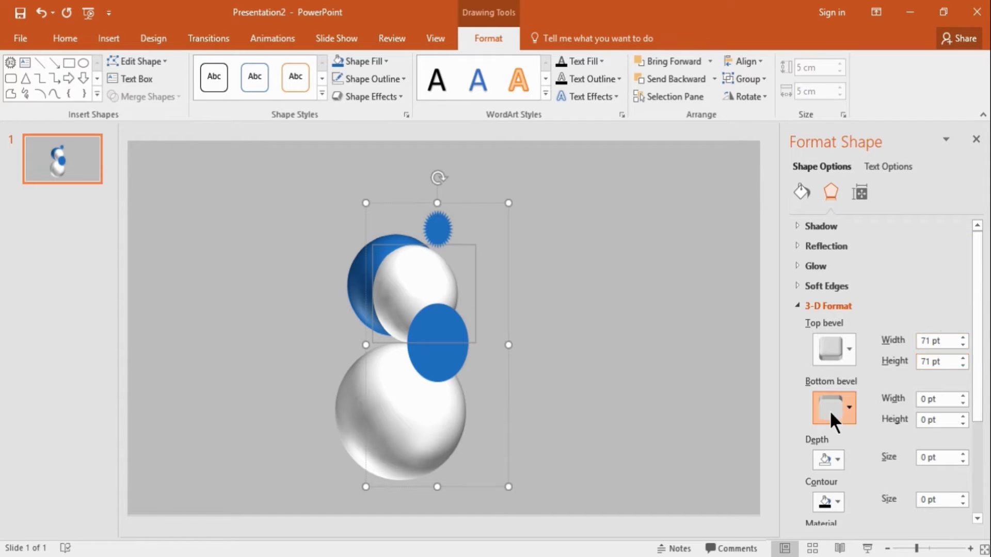
Add a Round bottom bevel of 71 × 71 pt to the head.
{"action": "left_click", "coordinate": [829, 411]}
{"action": "left_click", "coordinate": [830, 281]}
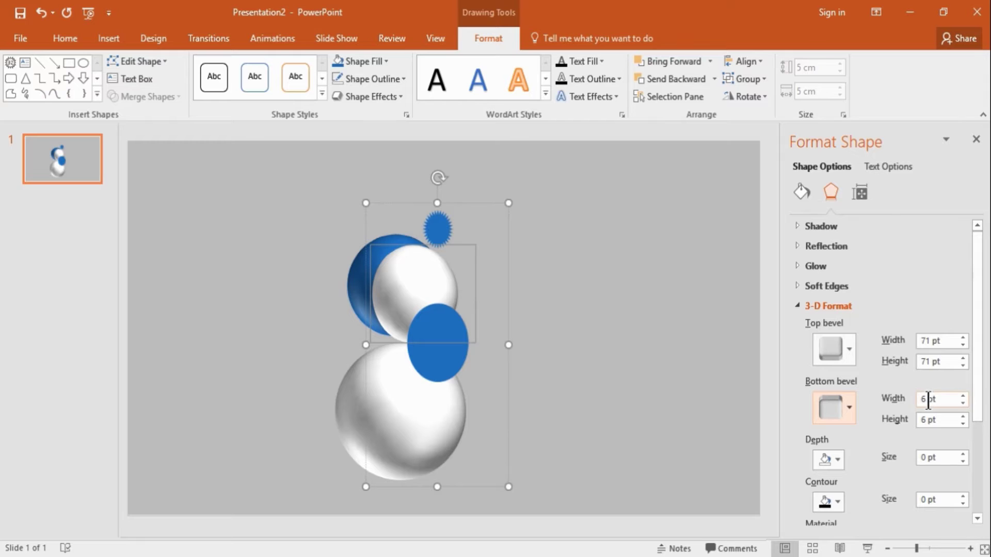
{"action": "double_click", "coordinate": [927, 400]}
{"action": "type", "text": "71"}
{"action": "key", "text": "Tab"}
{"action": "type", "text": "7"}
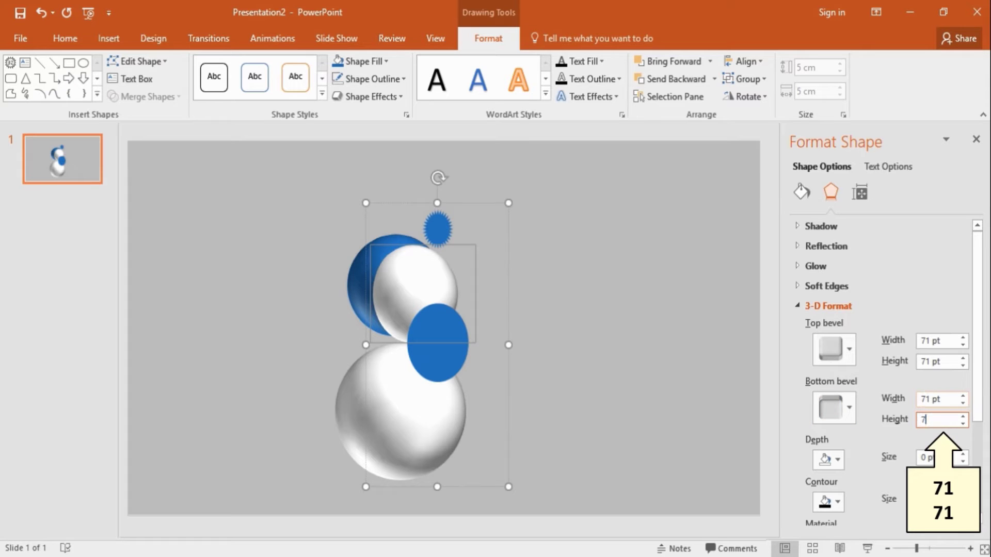
{"action": "type", "text": "1"}
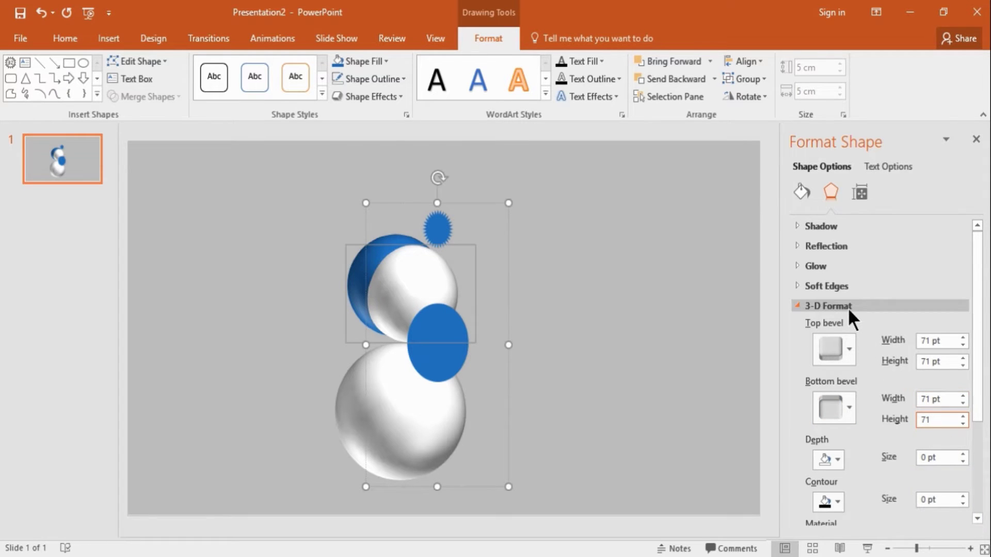
Set the head's 3-D distance from ground to -28 pt.
{"action": "left_click", "coordinate": [848, 311]}
{"action": "left_click", "coordinate": [849, 327]}
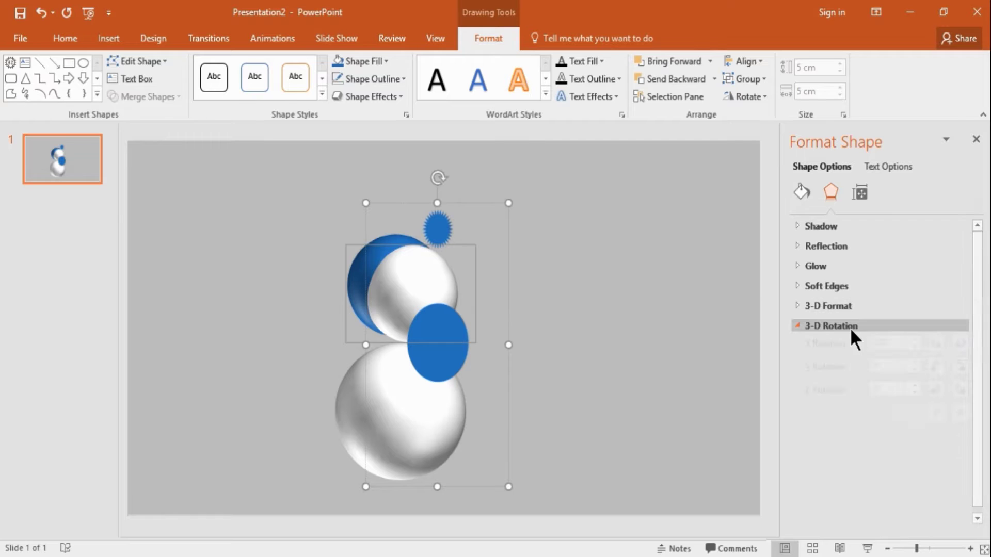
{"action": "double_click", "coordinate": [925, 491]}
{"action": "type", "text": "-28"}
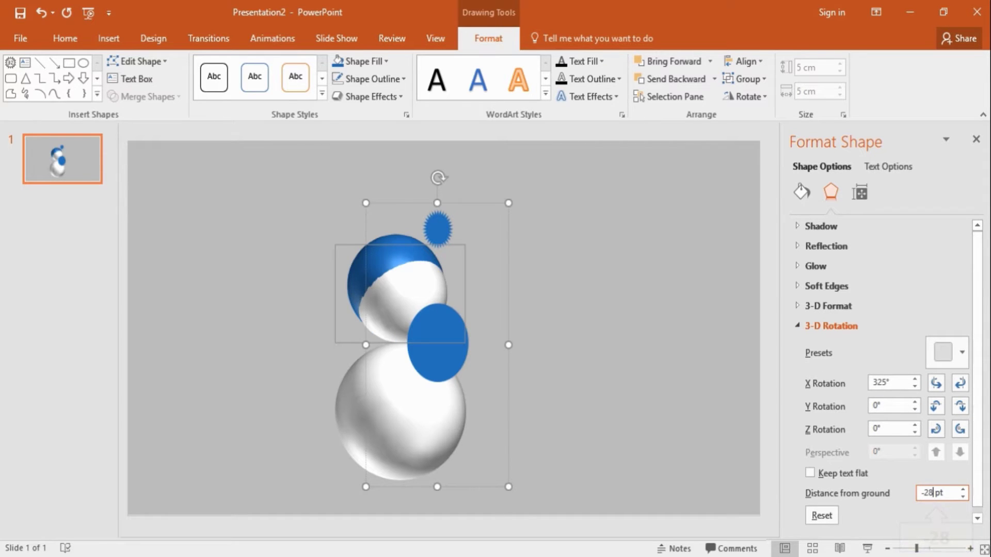
{"action": "left_click", "coordinate": [433, 226]}
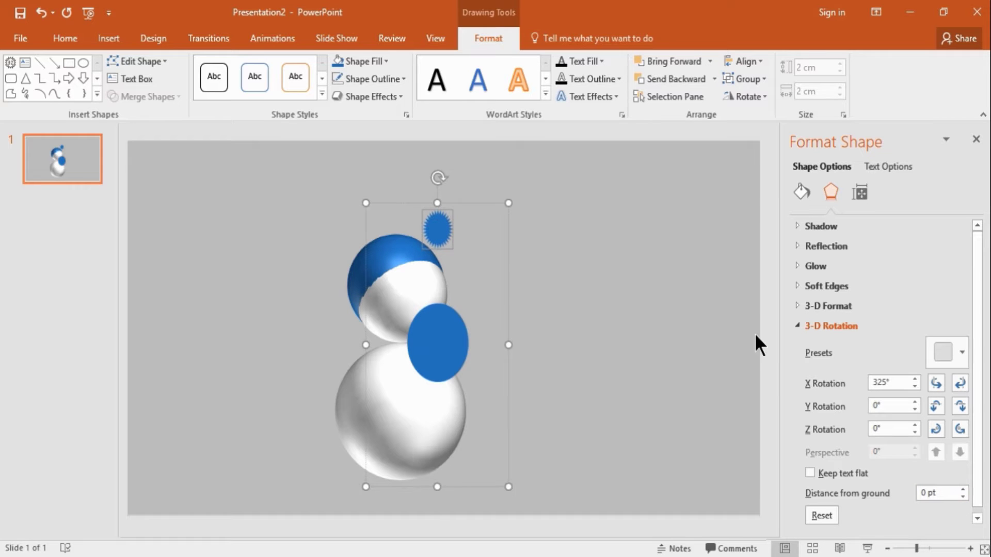
Give the starburst pompom a rounded top bevel 28 pt wide and 36 pt high.
{"action": "left_click", "coordinate": [825, 328]}
{"action": "left_click", "coordinate": [831, 308]}
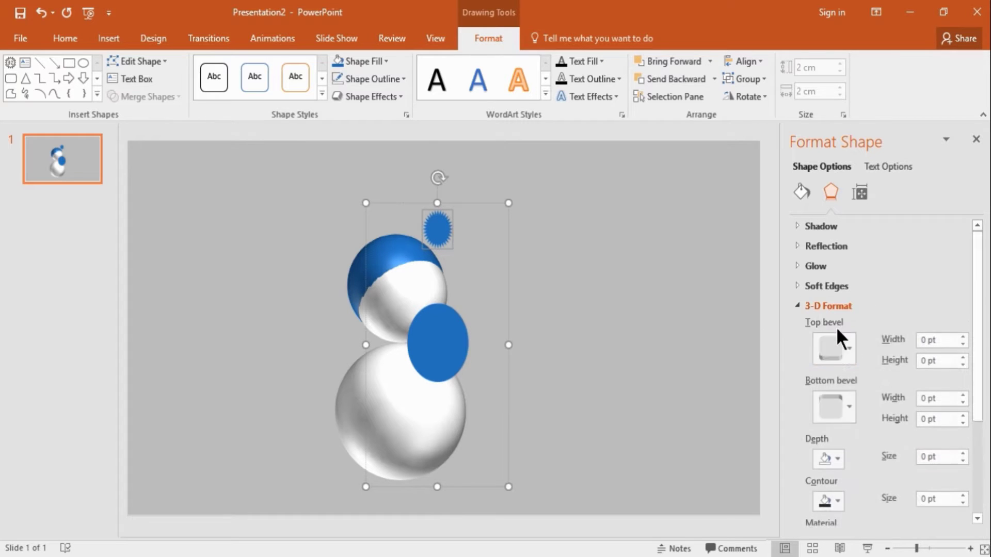
{"action": "left_click", "coordinate": [840, 346]}
{"action": "left_click", "coordinate": [836, 210]}
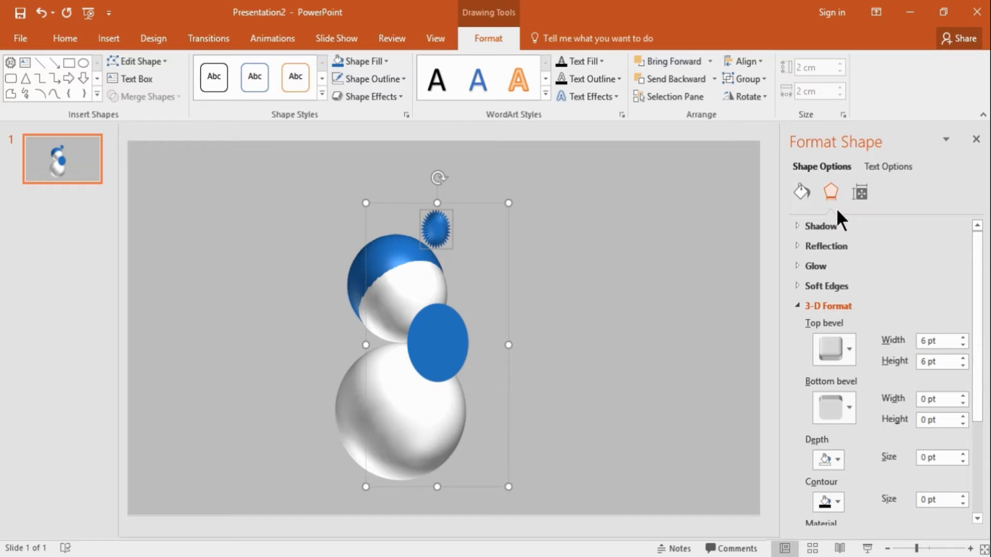
{"action": "left_click", "coordinate": [925, 341]}
{"action": "key", "text": "BackSpace"}
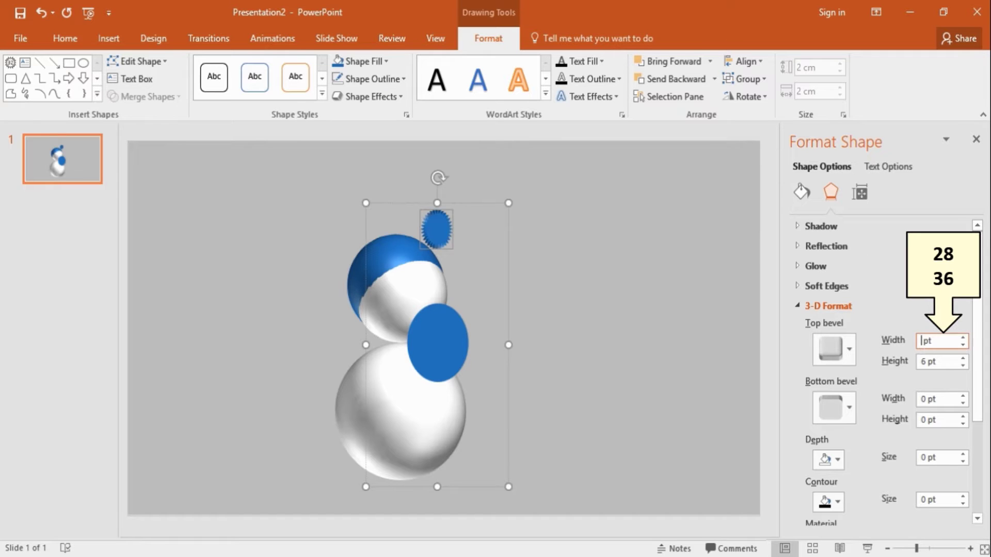
{"action": "type", "text": "28"}
{"action": "key", "text": "Tab"}
{"action": "type", "text": "36"}
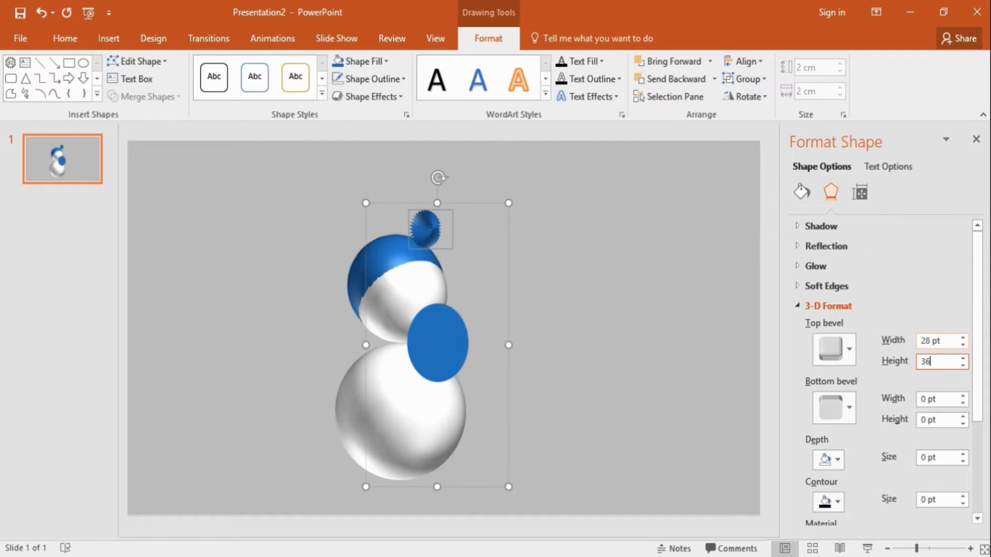
Add a matching 28×36 pt bottom bevel to the pompom.
{"action": "left_click", "coordinate": [845, 396]}
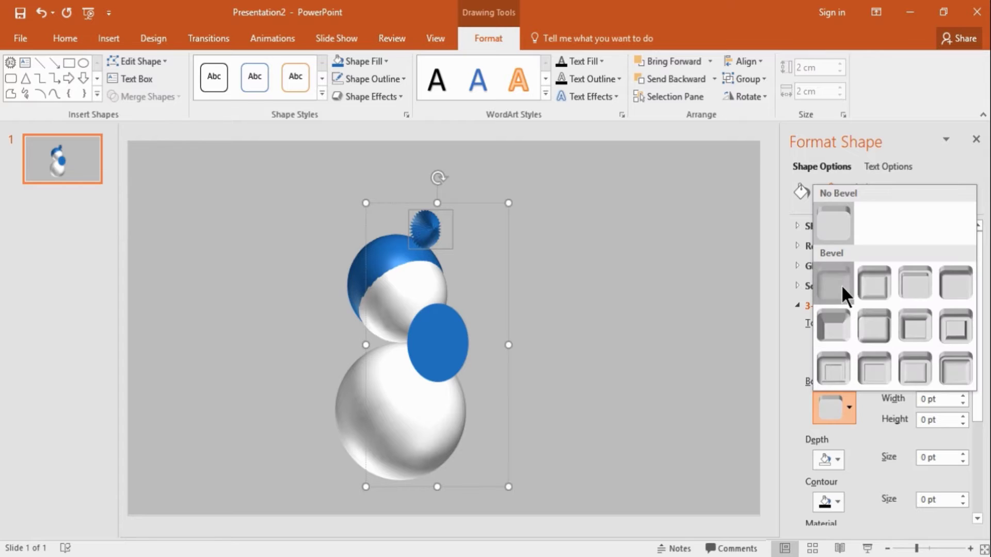
{"action": "left_click", "coordinate": [842, 285]}
{"action": "left_click", "coordinate": [926, 400]}
{"action": "type", "text": "28"}
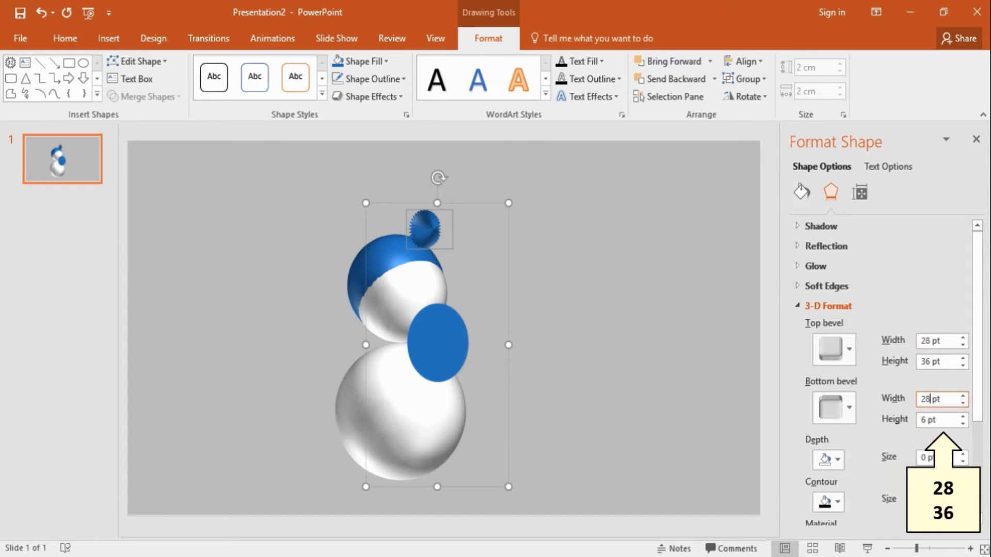
{"action": "key", "text": "Tab"}
{"action": "type", "text": "36"}
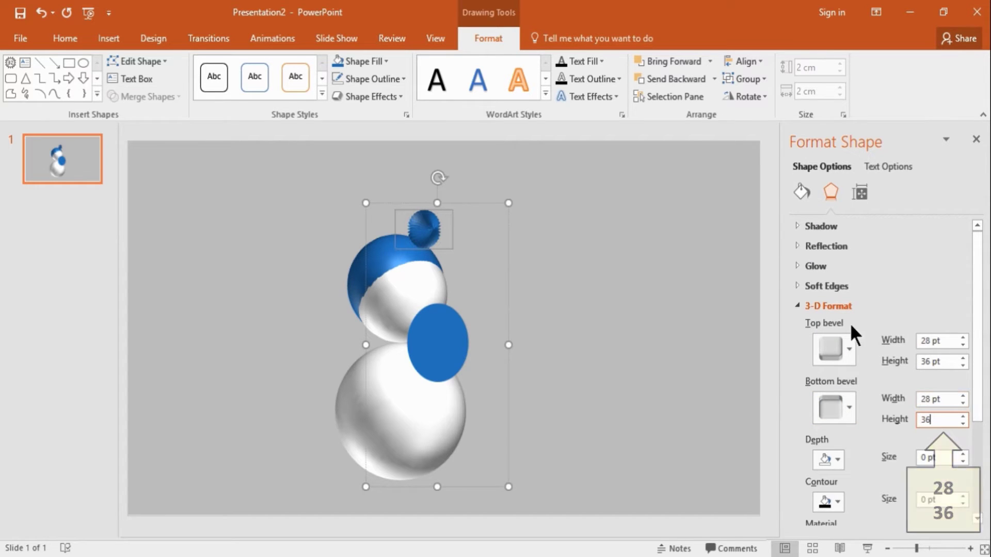
Set the pompom's distance from ground to -109 pt so it sits atop the hat.
{"action": "left_click", "coordinate": [838, 307]}
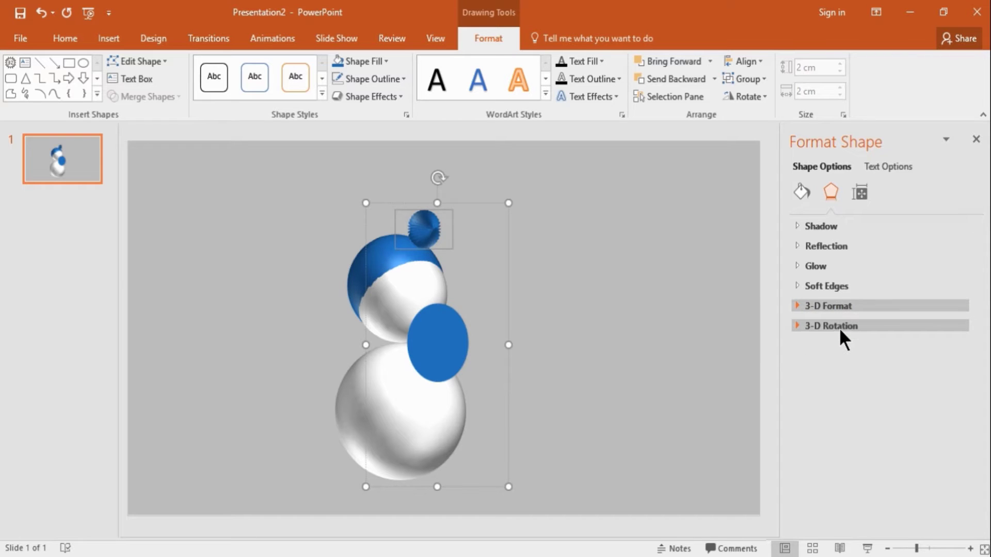
{"action": "left_click", "coordinate": [840, 328]}
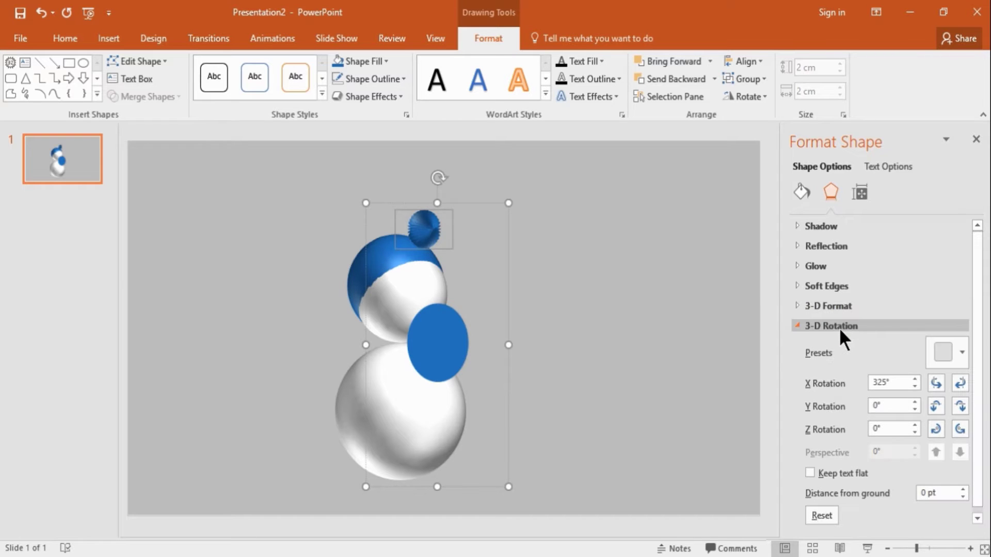
{"action": "double_click", "coordinate": [927, 494]}
{"action": "type", "text": "-10"}
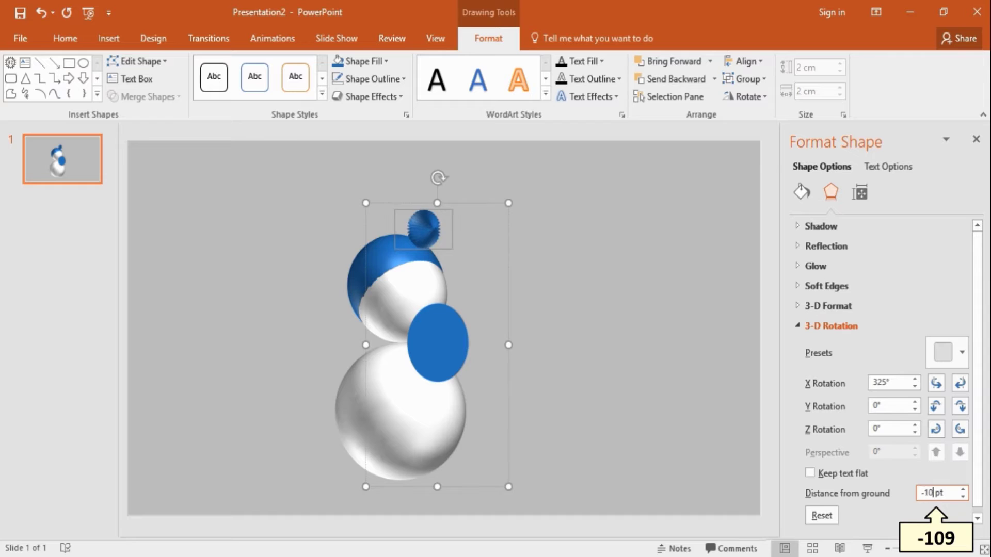
{"action": "type", "text": "9"}
{"action": "key", "text": "Return"}
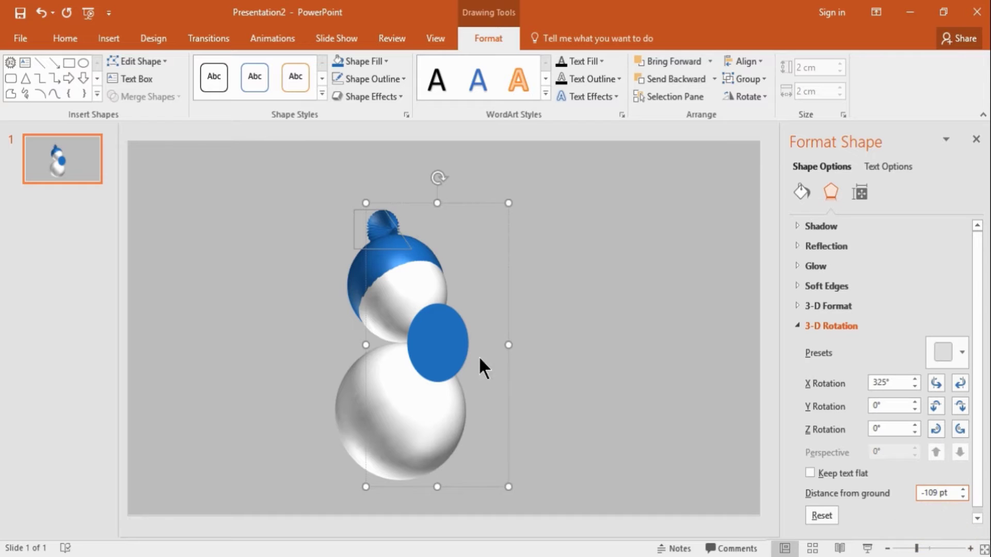
Give the blue ellipse a rounded 57×57 pt top bevel.
{"action": "left_click", "coordinate": [422, 335]}
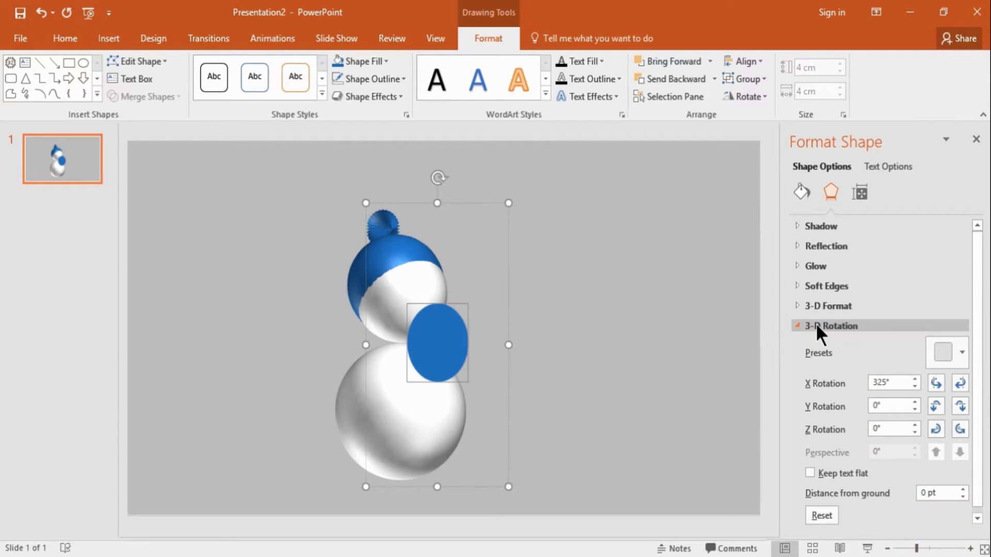
{"action": "left_click", "coordinate": [825, 309]}
{"action": "left_click", "coordinate": [833, 343]}
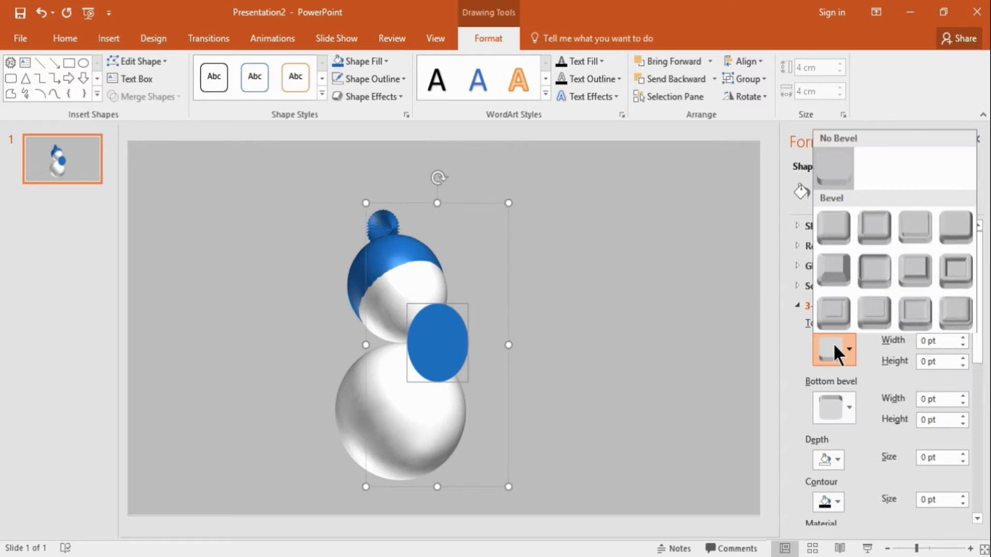
{"action": "left_click", "coordinate": [839, 220]}
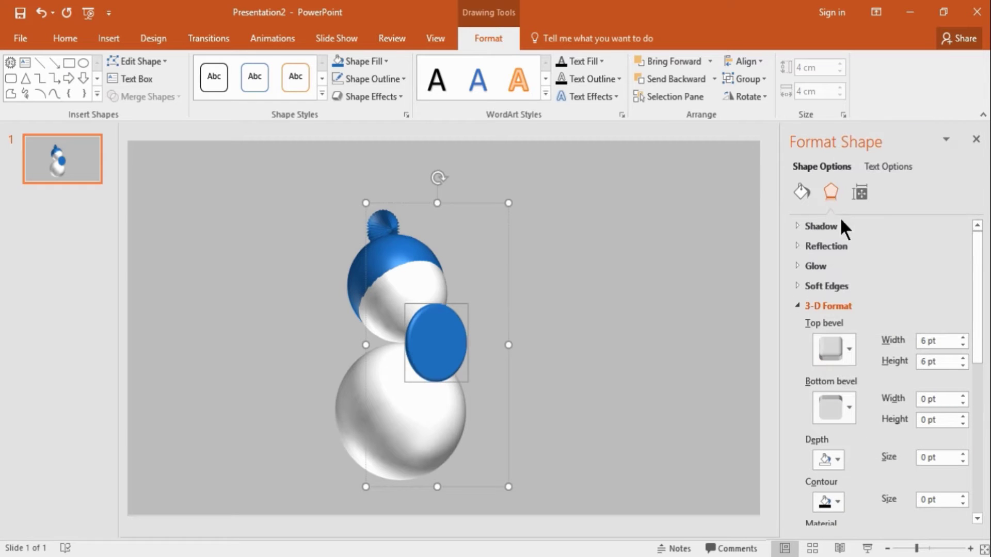
{"action": "double_click", "coordinate": [927, 341]}
{"action": "type", "text": "57"}
{"action": "key", "text": "Tab"}
{"action": "type", "text": "57"}
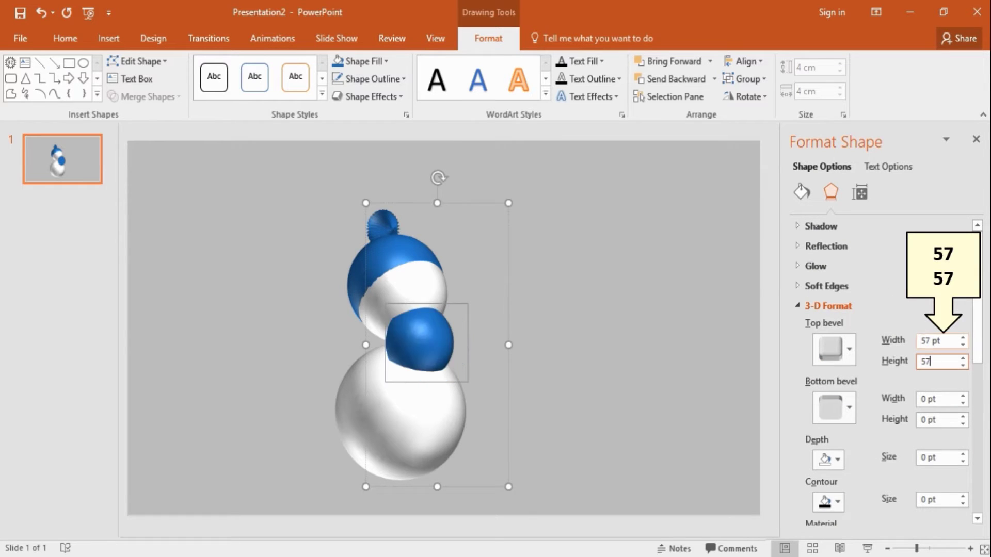
Add a matching 57×57 pt bottom bevel to the ellipse.
{"action": "left_click", "coordinate": [838, 402]}
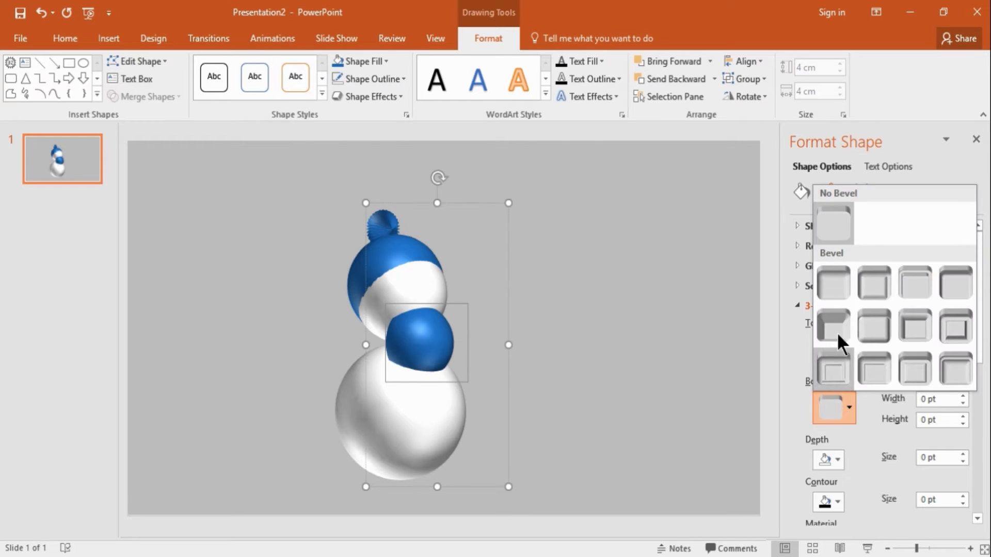
{"action": "left_click", "coordinate": [836, 294]}
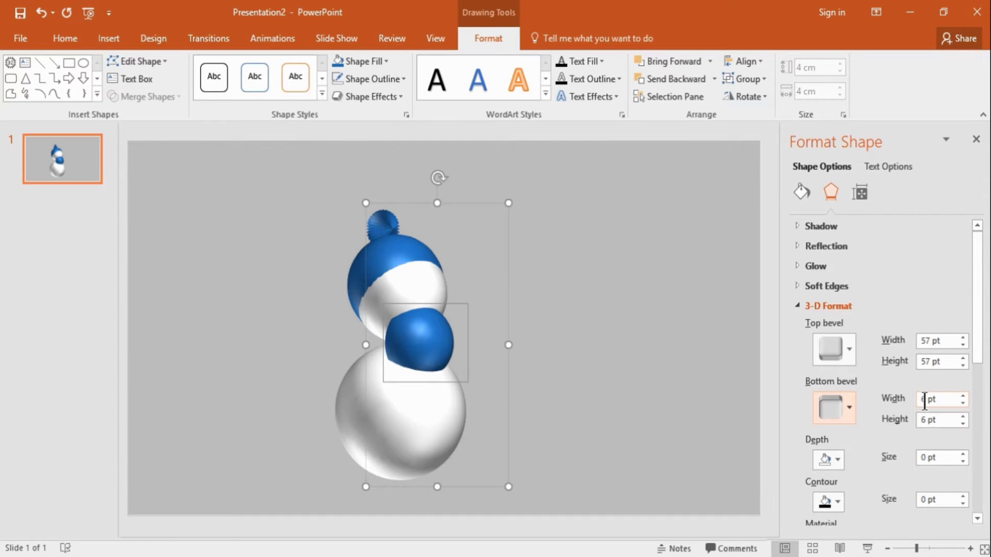
{"action": "double_click", "coordinate": [925, 399]}
{"action": "type", "text": "57"}
{"action": "key", "text": "Tab"}
{"action": "type", "text": "57"}
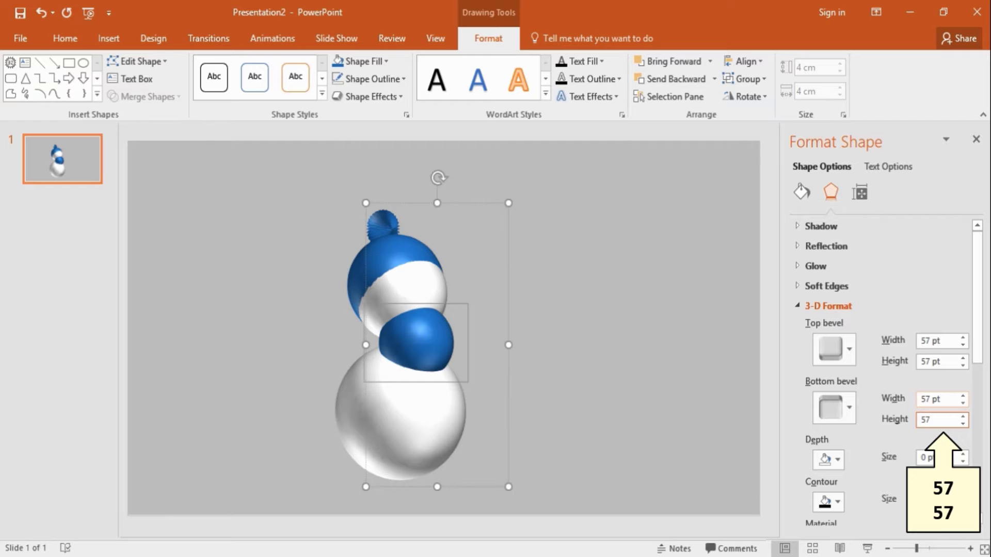
Set the ellipse's distance from ground to -42 pt, forming the scarf.
{"action": "left_click", "coordinate": [842, 308]}
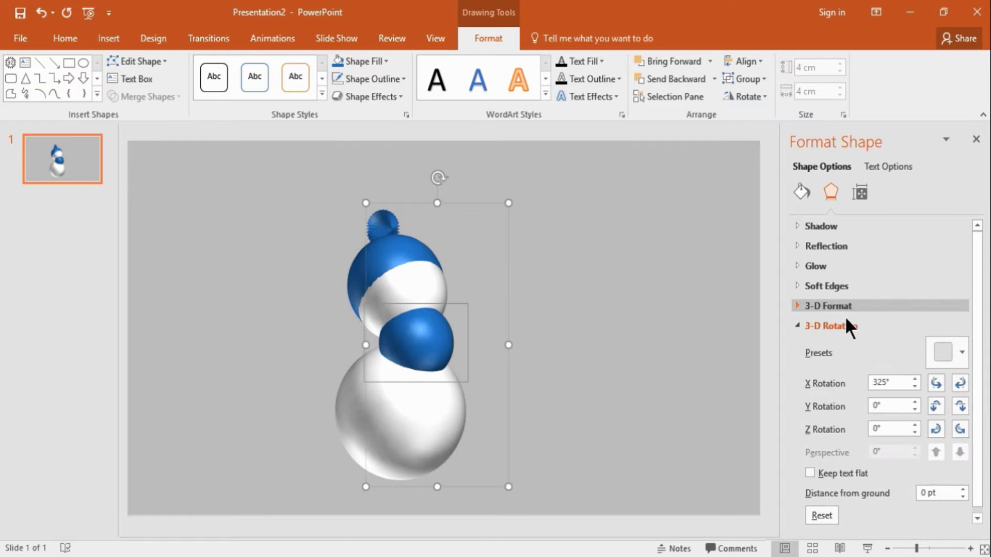
{"action": "left_click", "coordinate": [924, 494]}
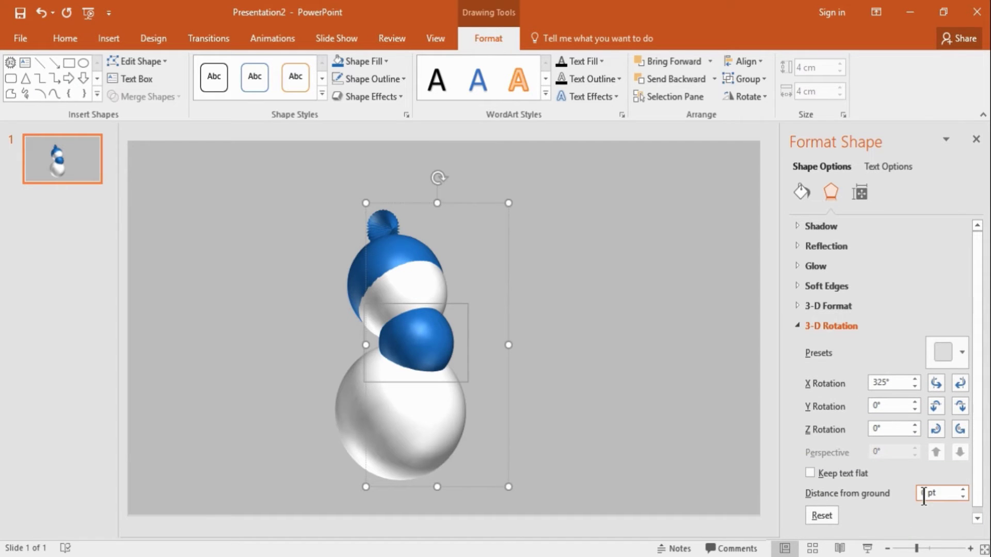
{"action": "type", "text": "-42"}
{"action": "key", "text": "Return"}
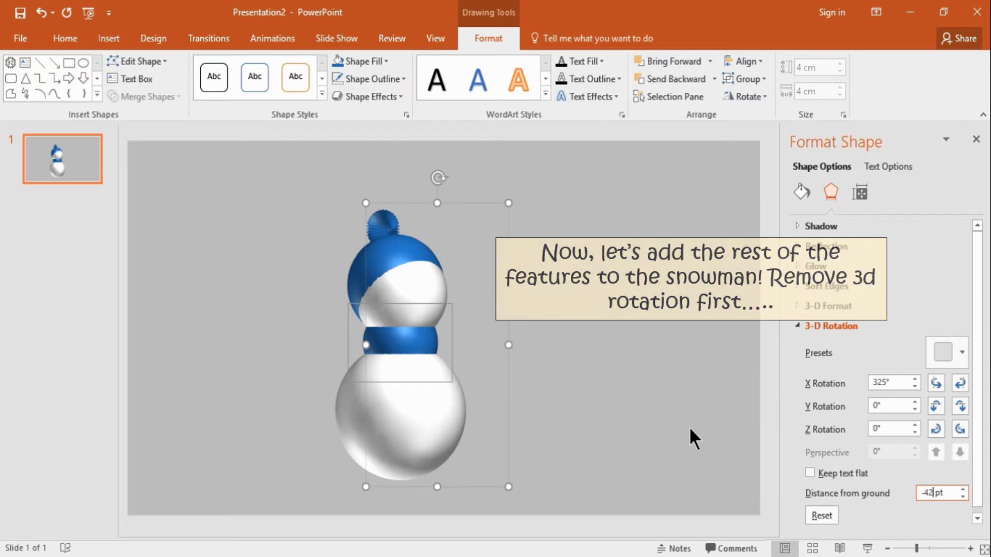
Reset the snowman group's 3-D rotation to No Rotation and draw a circle to its right.
{"action": "left_click", "coordinate": [941, 354]}
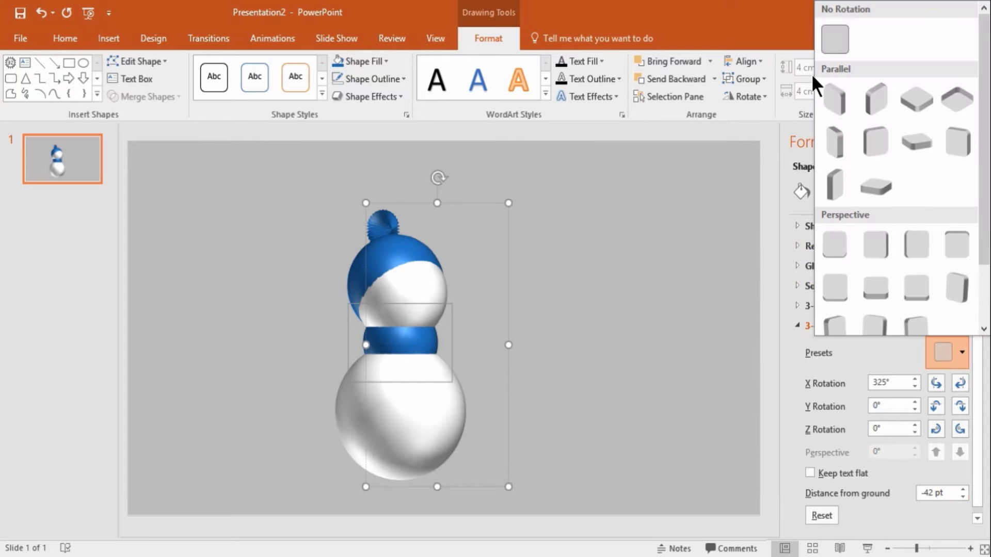
{"action": "left_click", "coordinate": [825, 48]}
{"action": "left_click", "coordinate": [635, 297]}
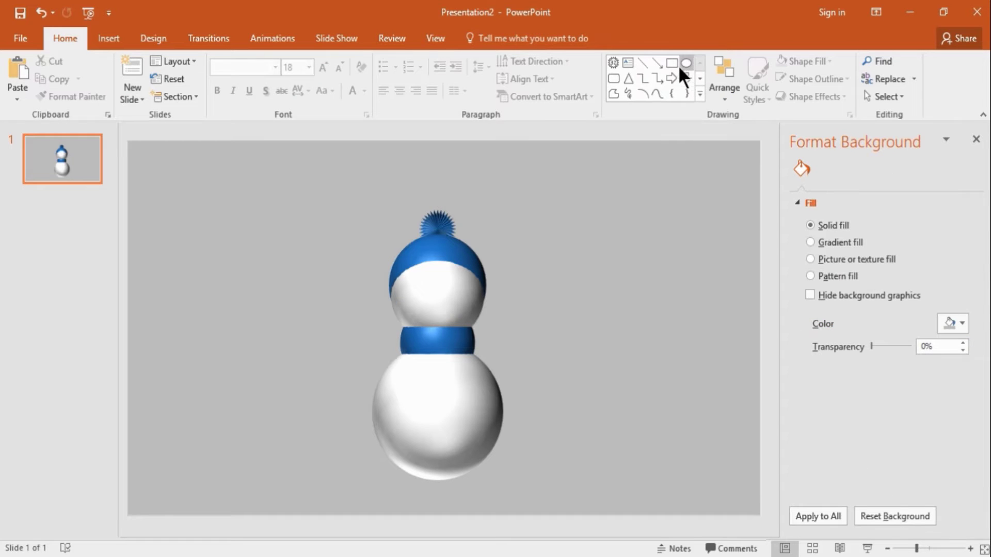
{"action": "left_click", "coordinate": [685, 63]}
{"action": "left_click_drag", "start_coordinate": [545, 309], "coordinate": [593, 360]}
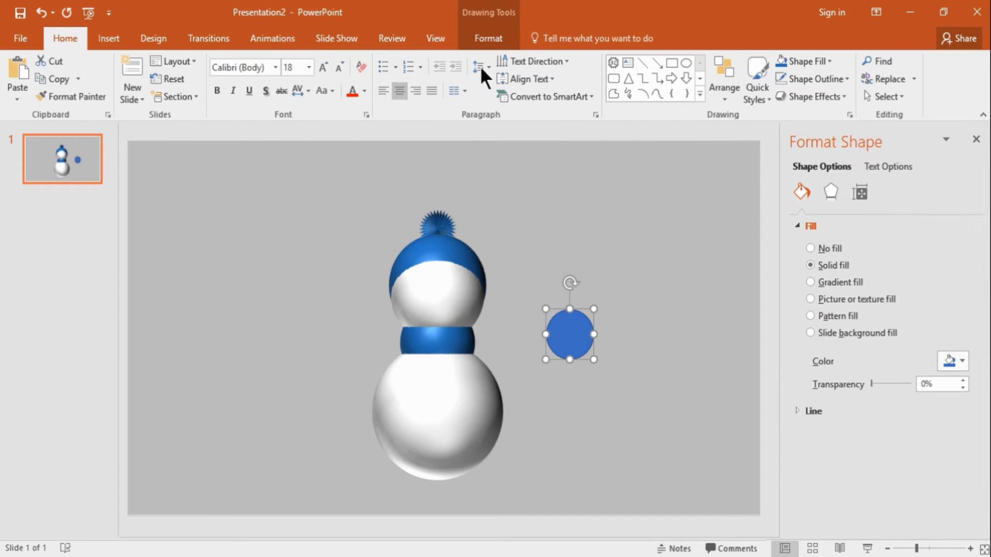
Resize the new circle to 4 cm by 4 cm.
{"action": "left_click", "coordinate": [483, 44]}
{"action": "triple_click", "coordinate": [817, 67]}
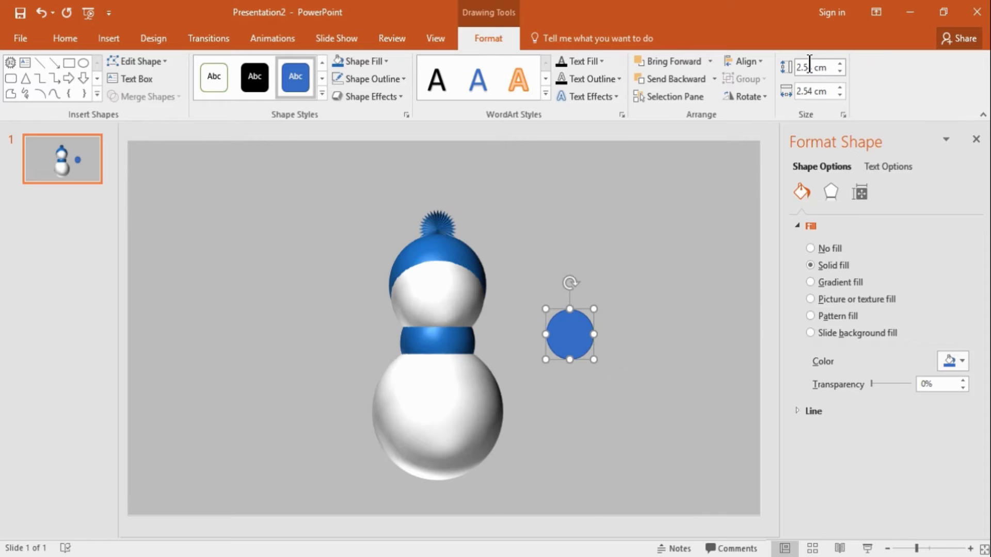
{"action": "type", "text": "4"}
{"action": "key", "text": "Tab"}
{"action": "type", "text": "4"}
{"action": "key", "text": "Return"}
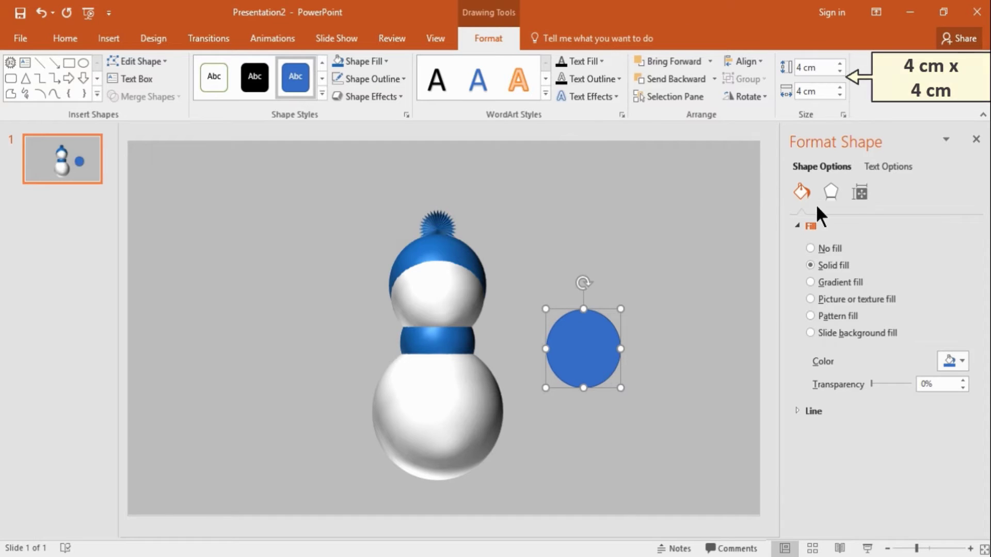
Give the circle a Linear Right gradient with a dark blue first stop at 34%.
{"action": "left_click", "coordinate": [838, 282]}
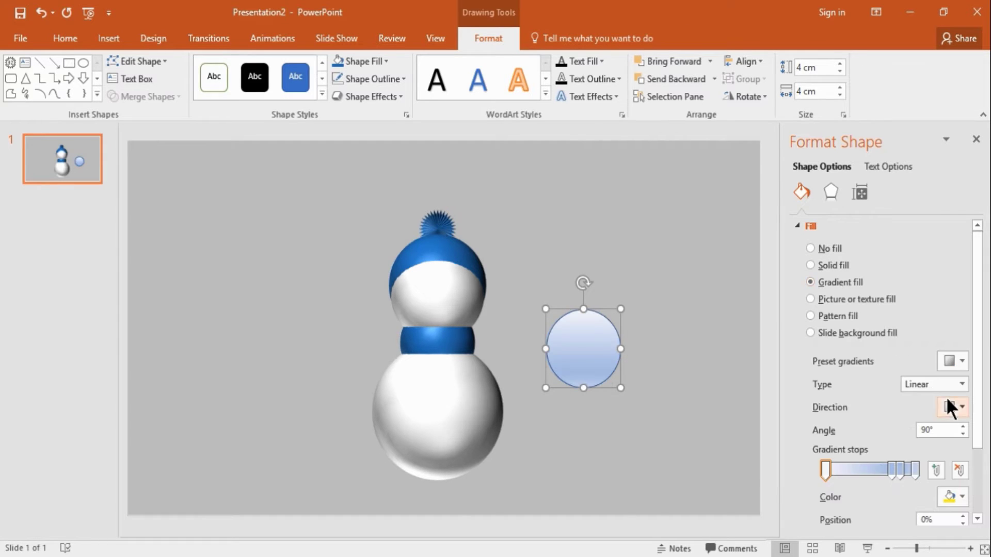
{"action": "left_click", "coordinate": [958, 412]}
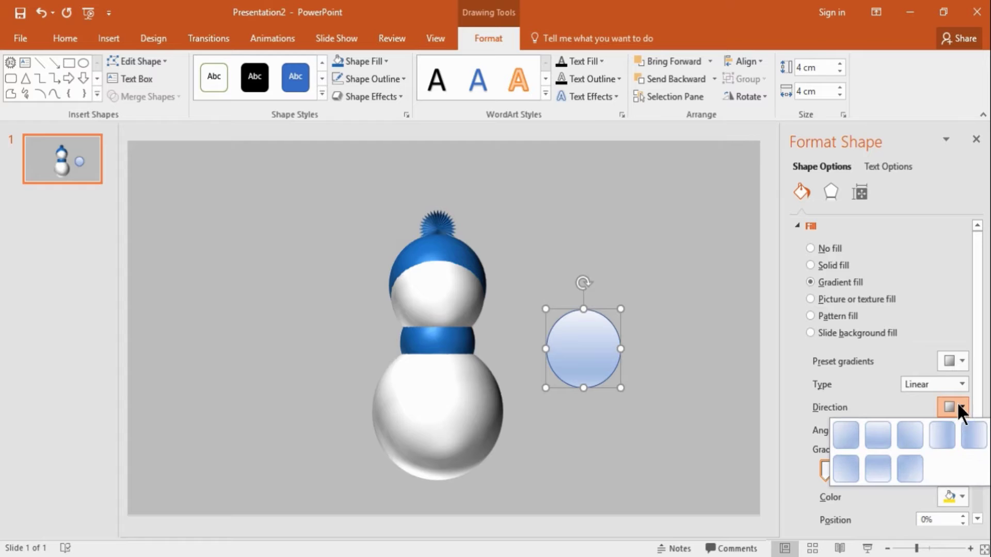
{"action": "left_click", "coordinate": [936, 435]}
{"action": "left_click_drag", "start_coordinate": [973, 436], "coordinate": [970, 491]}
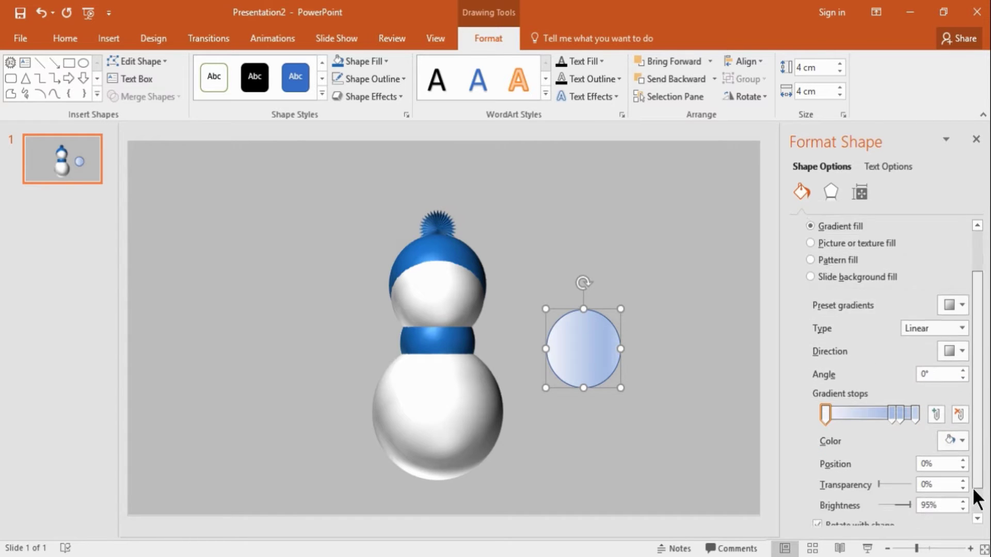
{"action": "left_click", "coordinate": [960, 407]}
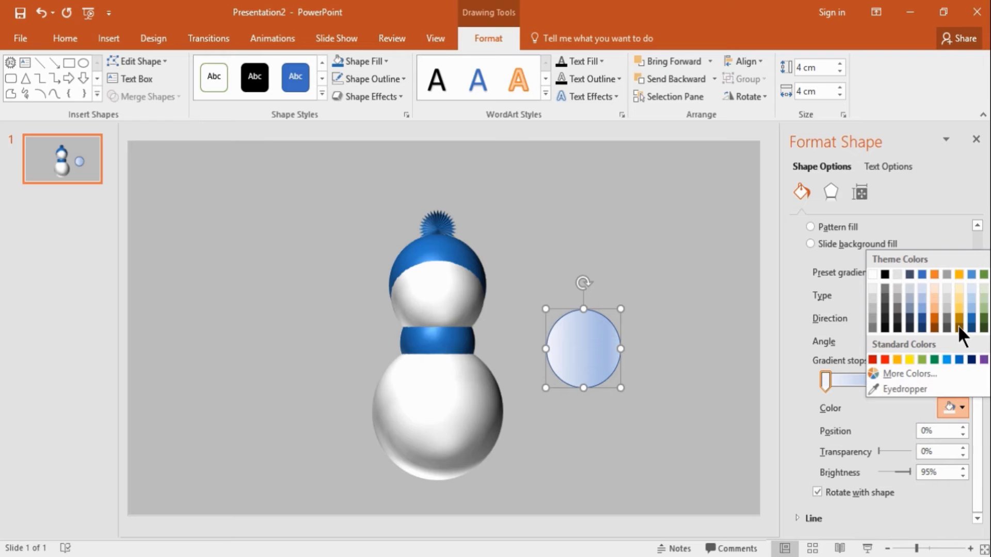
{"action": "left_click", "coordinate": [972, 319]}
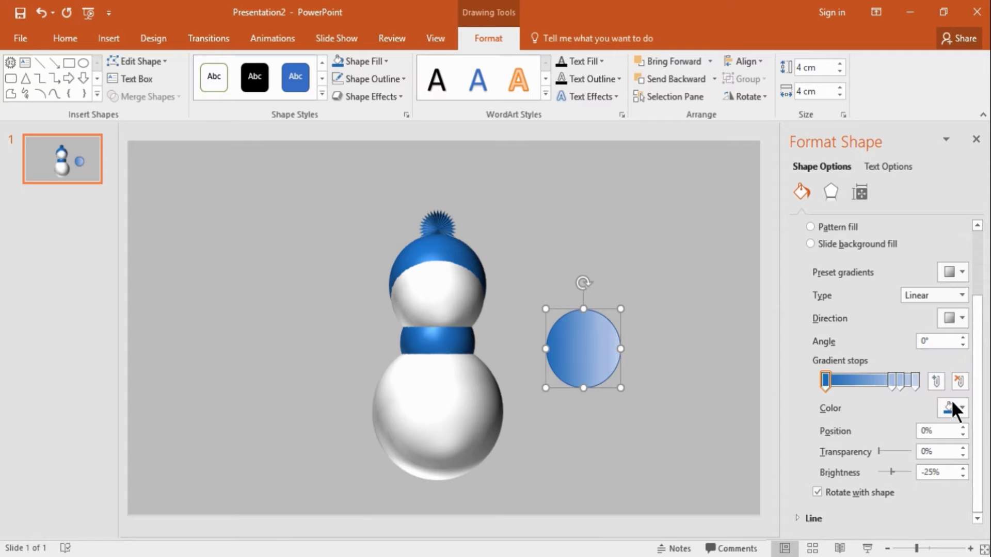
{"action": "double_click", "coordinate": [924, 430]}
{"action": "type", "text": "3"}
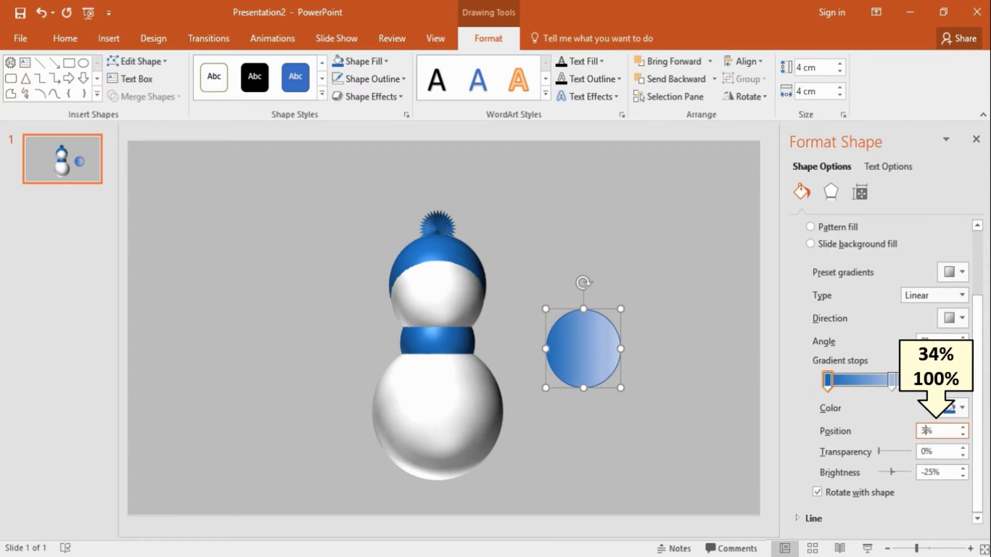
{"action": "type", "text": "4"}
{"action": "key", "text": "Tab"}
Make the first stop 100% transparent, then recolour the 74% stop dark blue and move it to 35%.
{"action": "type", "text": "100"}
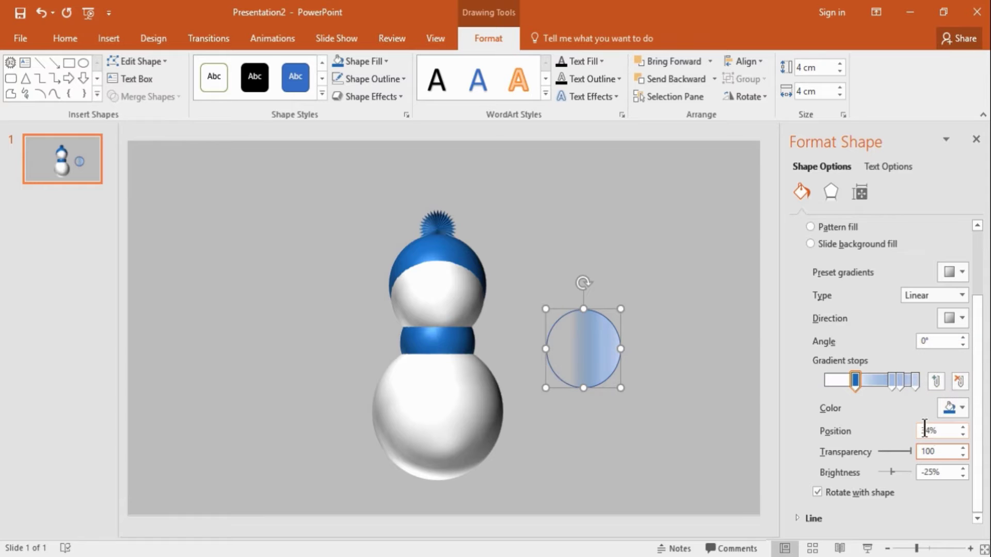
{"action": "left_click", "coordinate": [892, 380]}
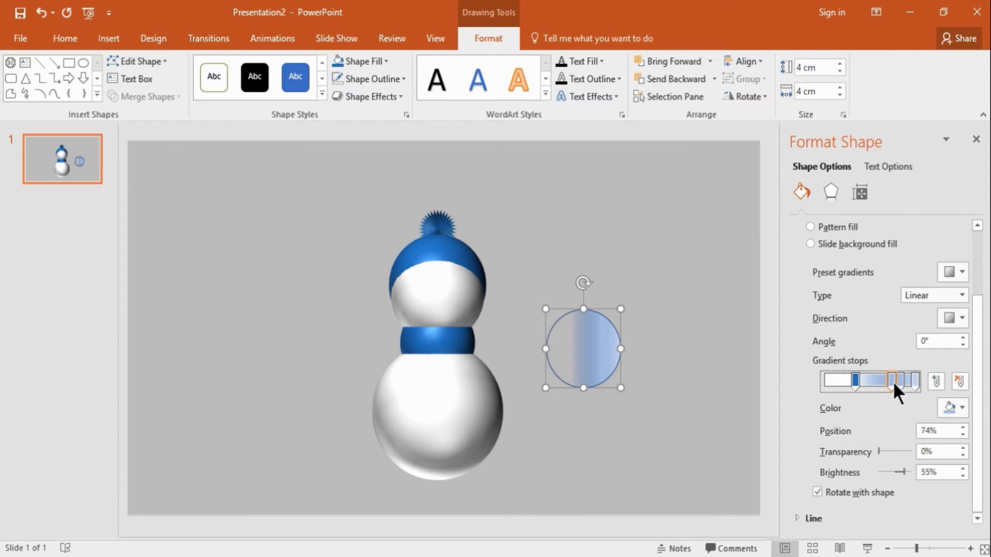
{"action": "left_click", "coordinate": [949, 410]}
{"action": "left_click", "coordinate": [972, 323]}
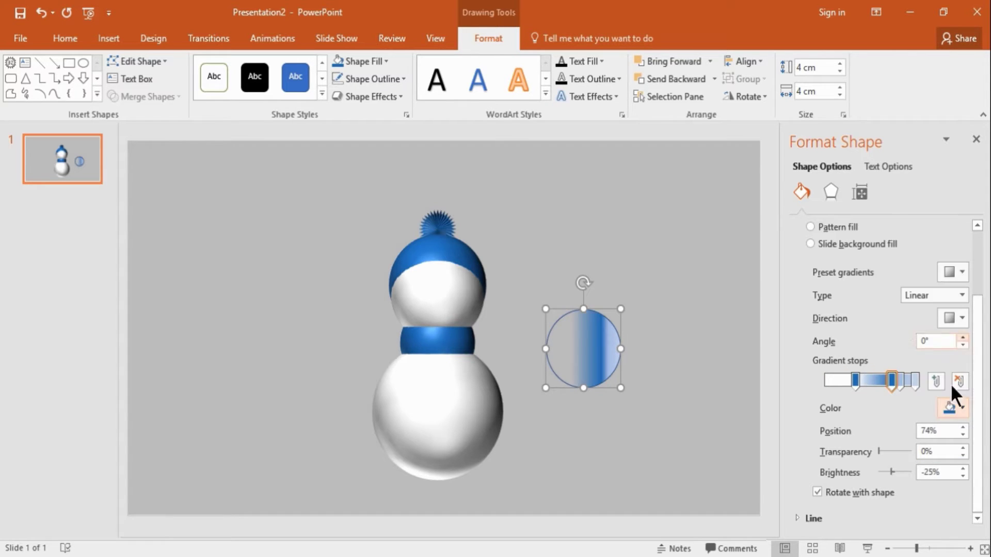
{"action": "left_click", "coordinate": [928, 431]}
{"action": "key", "text": "BackSpace"}
{"action": "key", "text": "BackSpace"}
{"action": "type", "text": "35"}
{"action": "key", "text": "Return"}
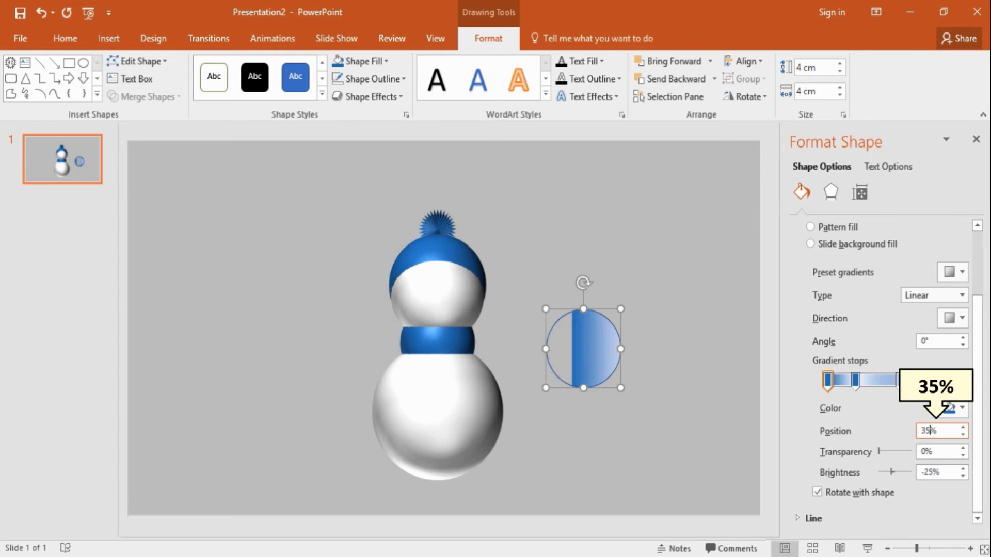
Recolour the 83% gradient stop dark blue and move it to 65%.
{"action": "left_click", "coordinate": [902, 385]}
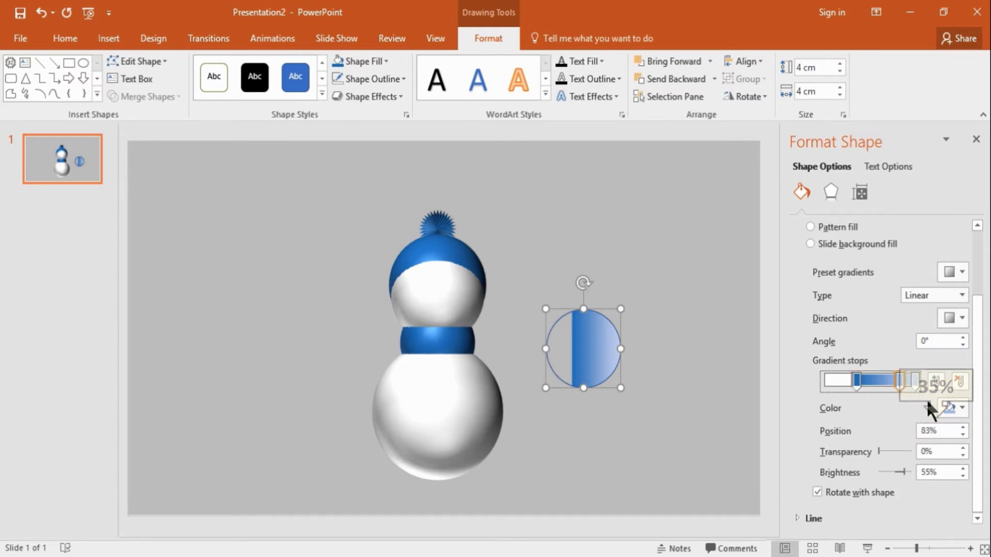
{"action": "left_click", "coordinate": [956, 408]}
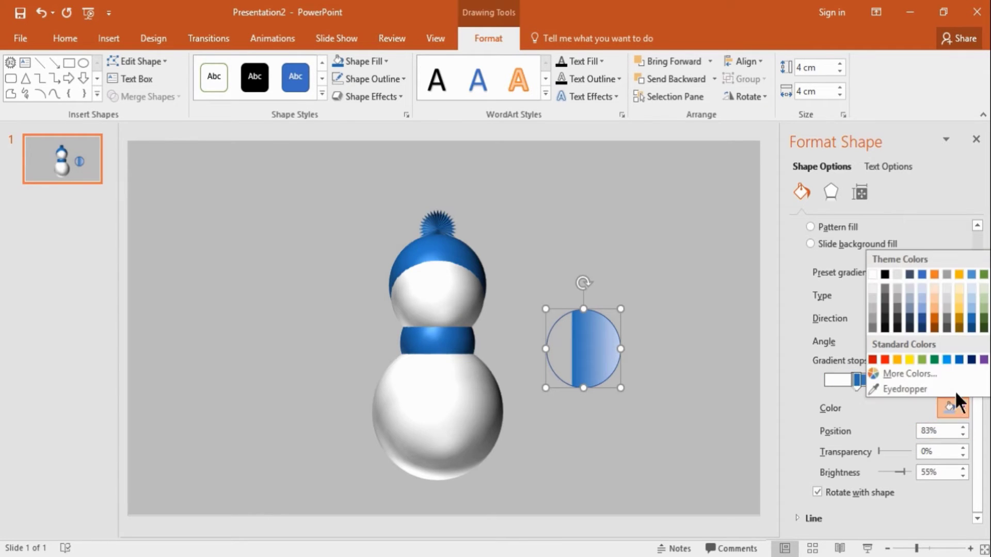
{"action": "left_click", "coordinate": [971, 319]}
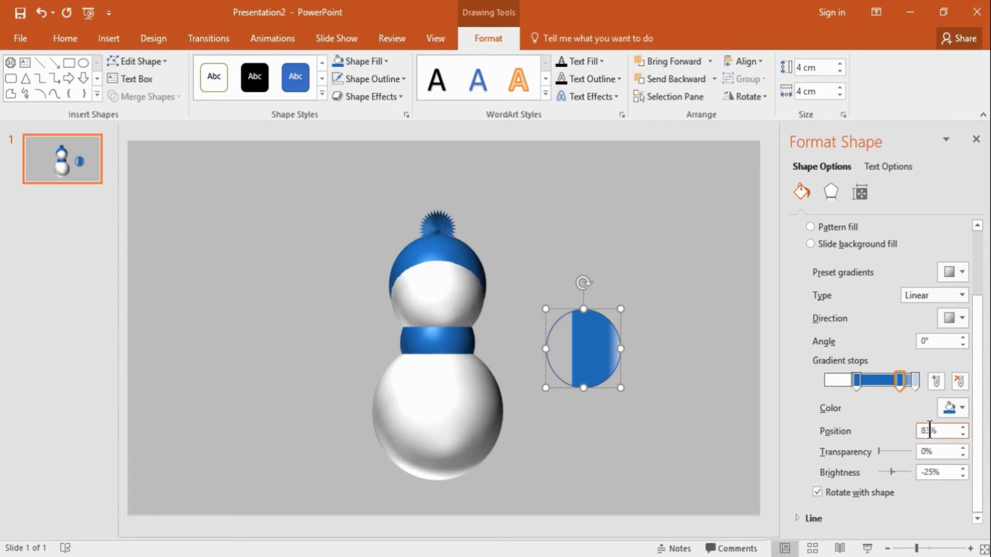
{"action": "key", "text": "BackSpace"}
{"action": "key", "text": "BackSpace"}
{"action": "type", "text": "65"}
{"action": "key", "text": "Return"}
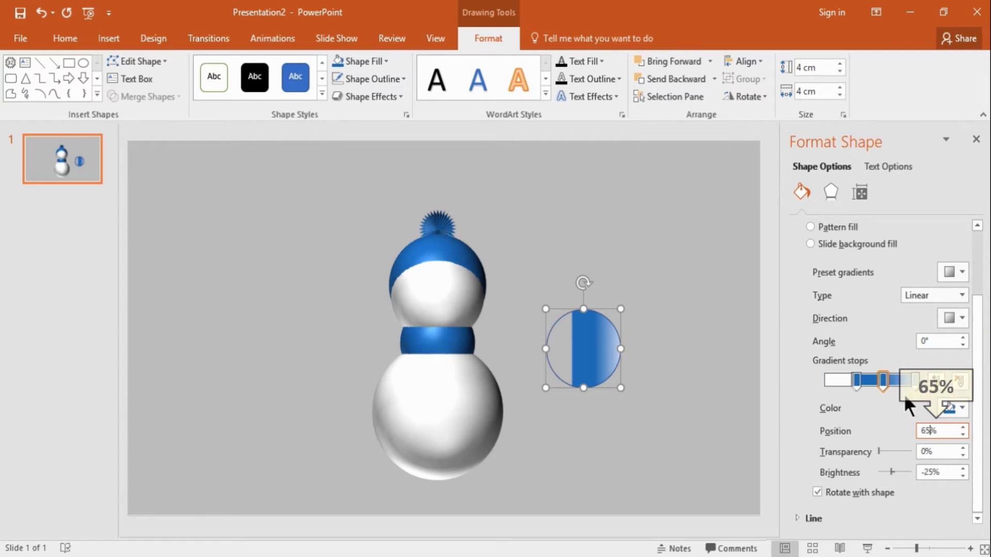
Set the last gradient stop to dark blue at 66% with 100% transparency.
{"action": "left_click", "coordinate": [915, 380]}
{"action": "left_click", "coordinate": [954, 411]}
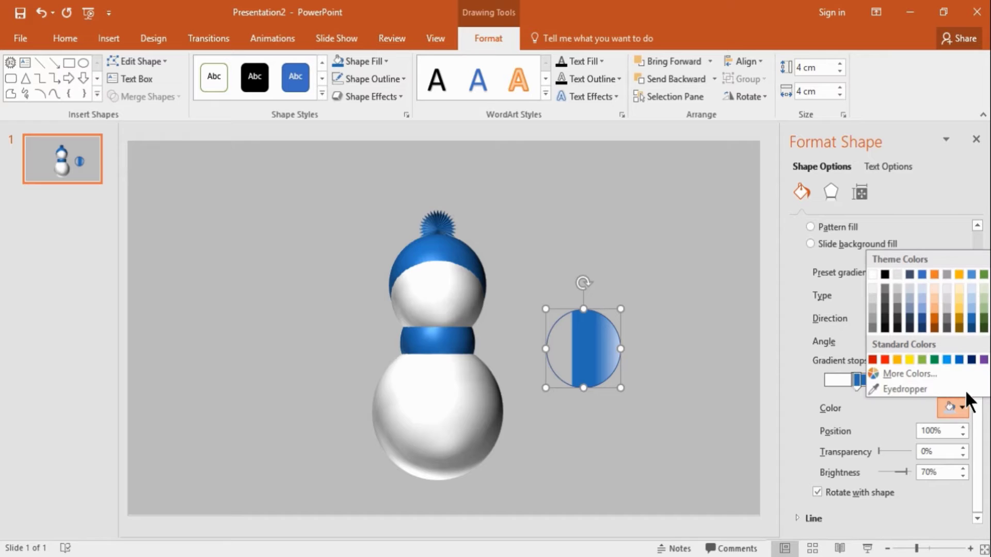
{"action": "left_click", "coordinate": [971, 325]}
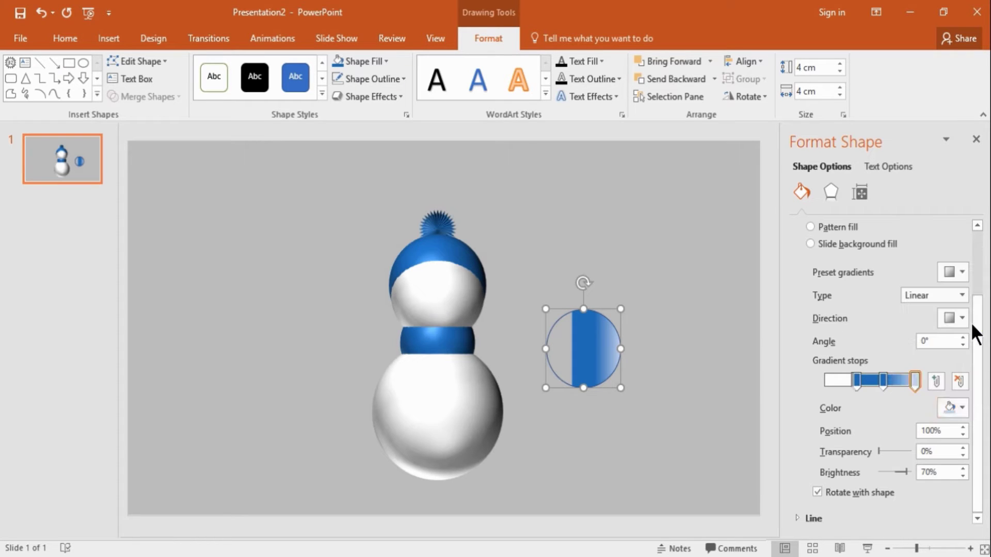
{"action": "left_click", "coordinate": [962, 407]}
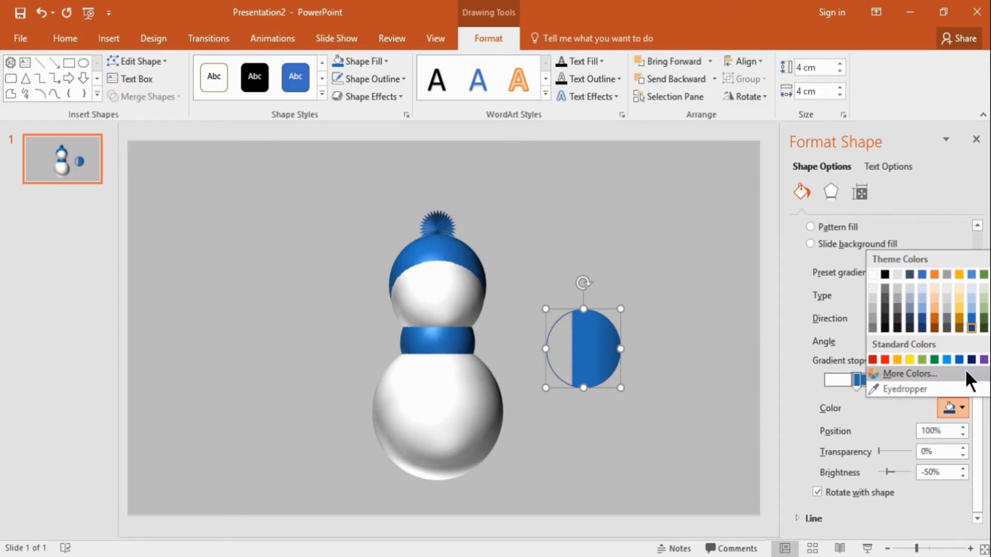
{"action": "left_click", "coordinate": [971, 318]}
{"action": "left_click", "coordinate": [933, 431]}
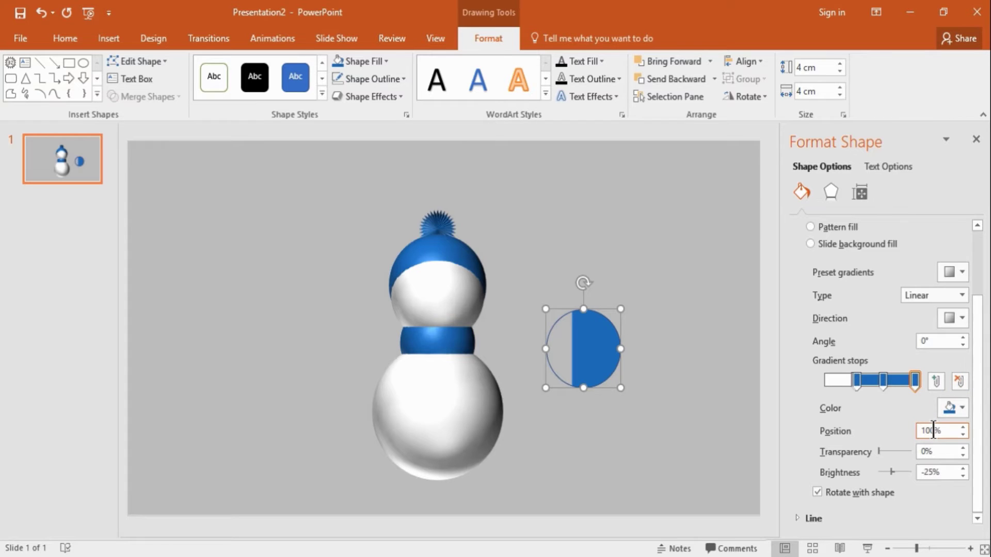
{"action": "type", "text": "66"}
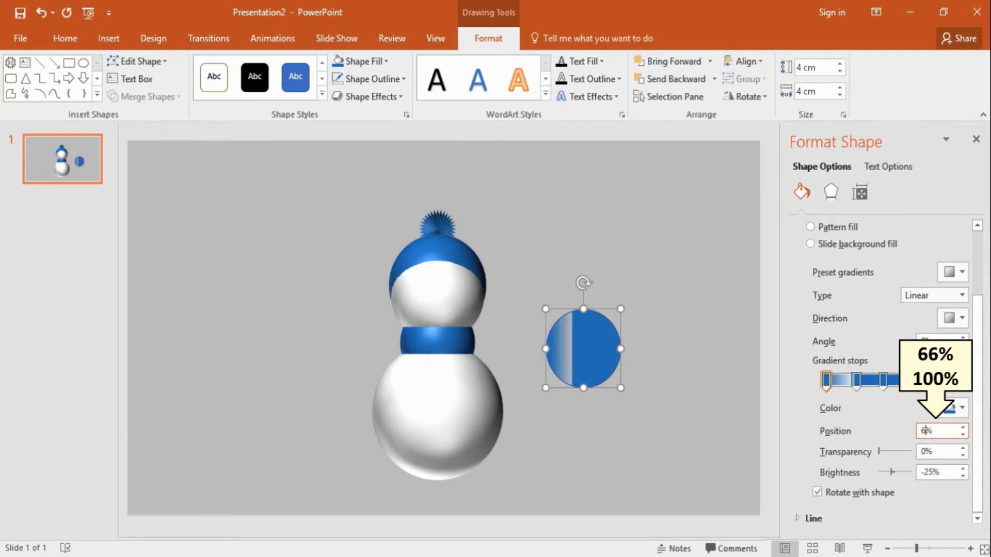
{"action": "key", "text": "Return"}
{"action": "key", "text": "Tab"}
{"action": "key", "text": "Tab"}
{"action": "type", "text": "100"}
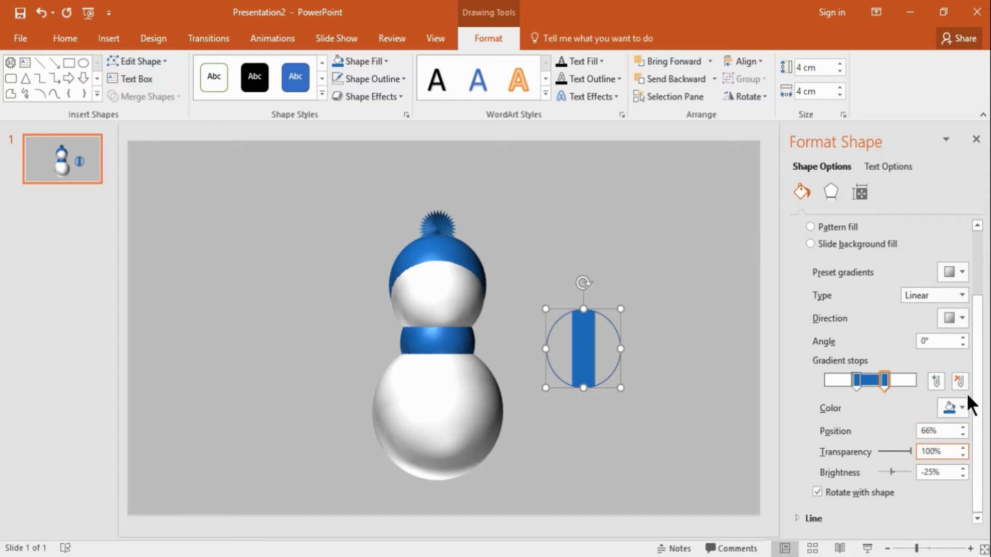
{"action": "left_click_drag", "start_coordinate": [980, 398], "coordinate": [984, 323]}
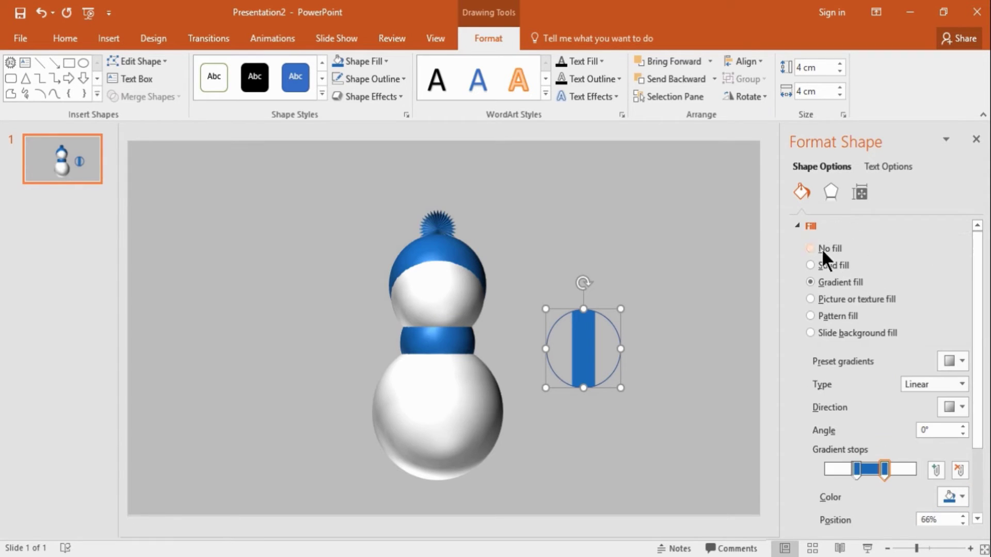
Remove the striped circle's outline with No line.
{"action": "left_click", "coordinate": [810, 227]}
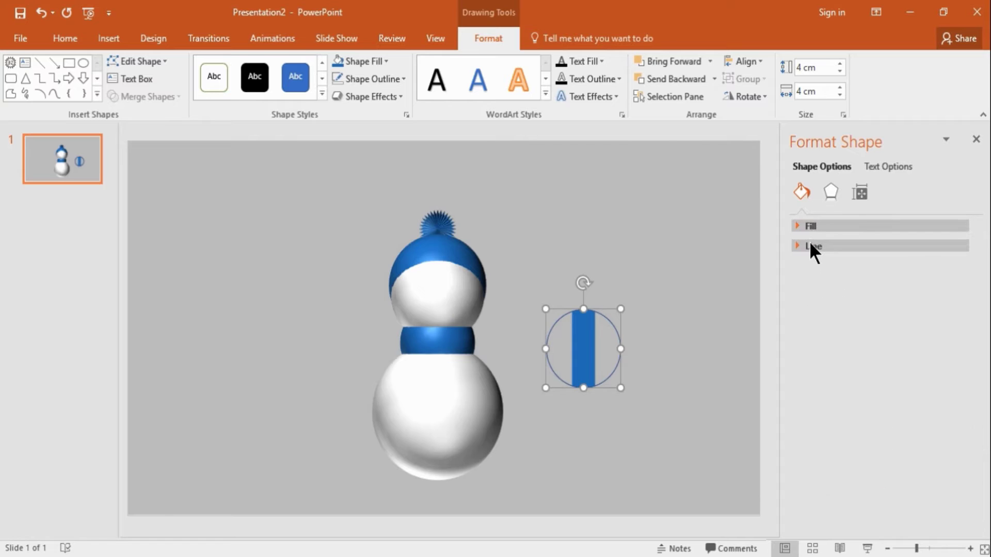
{"action": "left_click", "coordinate": [809, 244]}
{"action": "left_click", "coordinate": [821, 278]}
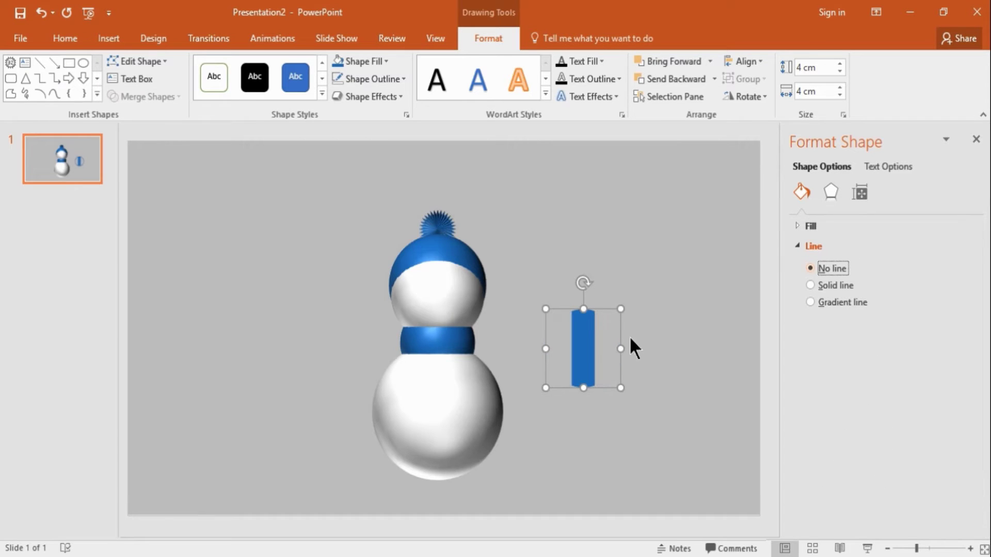
Position the blue stripe on the snowman's lower body just under the scarf.
{"action": "mouse_move", "coordinate": [583, 353]}
{"action": "left_mouse_down"}
{"action": "mouse_move", "coordinate": [461, 391]}
{"action": "mouse_move", "coordinate": [464, 366]}
{"action": "left_mouse_up"}
{"action": "left_click", "coordinate": [522, 374]}
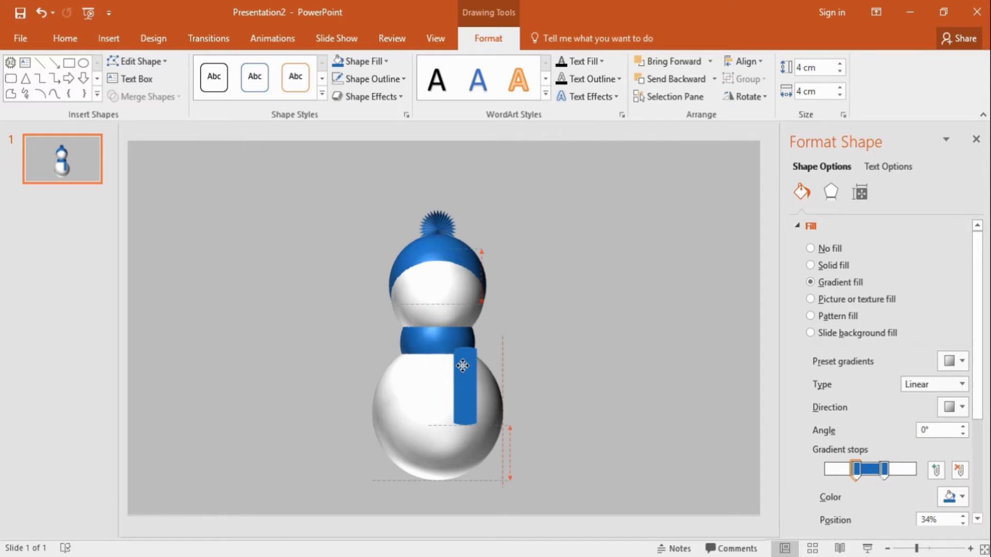
{"action": "left_click_drag", "start_coordinate": [464, 366], "coordinate": [454, 368]}
{"action": "left_click", "coordinate": [573, 341]}
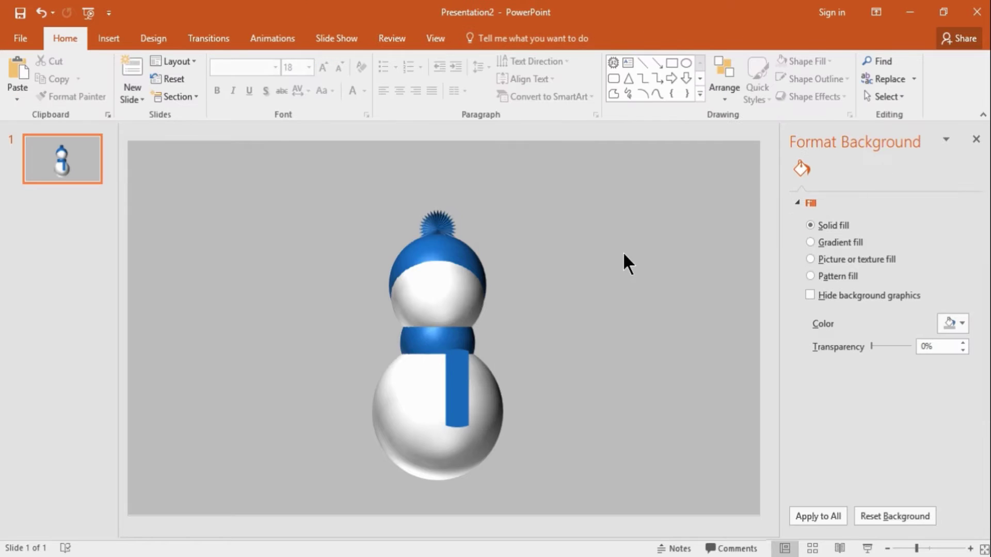
Insert a new circle beside the snowman and size it 1 cm by 1 cm.
{"action": "left_click", "coordinate": [686, 63]}
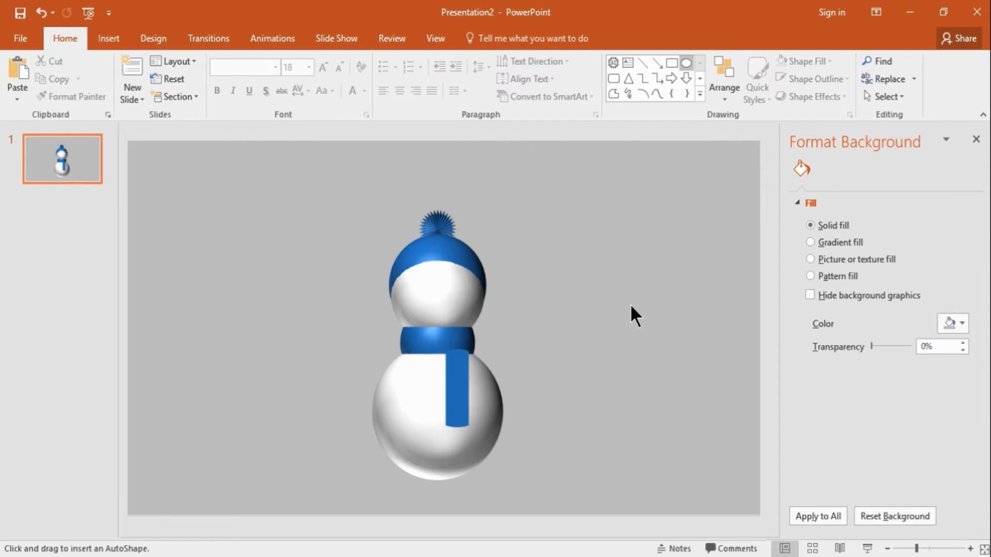
{"action": "left_click", "coordinate": [630, 304]}
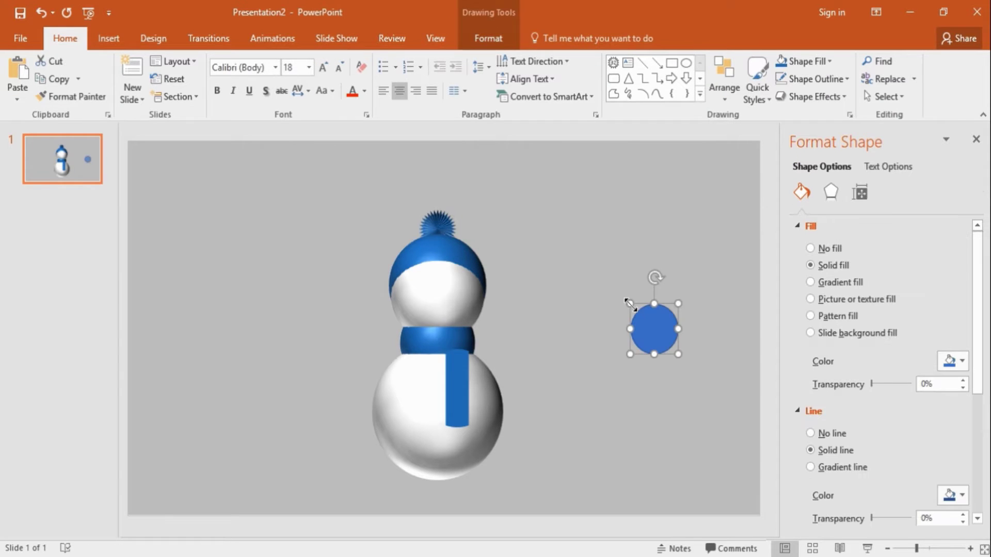
{"action": "left_click", "coordinate": [491, 37]}
{"action": "left_click", "coordinate": [811, 67]}
{"action": "type", "text": "1"}
{"action": "key", "text": "Tab"}
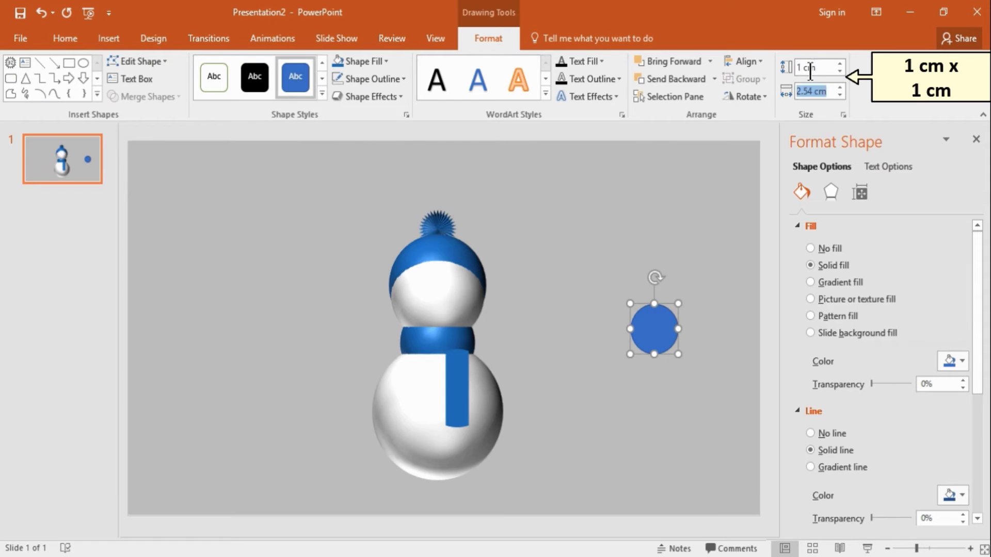
{"action": "type", "text": "1"}
{"action": "key", "text": "Return"}
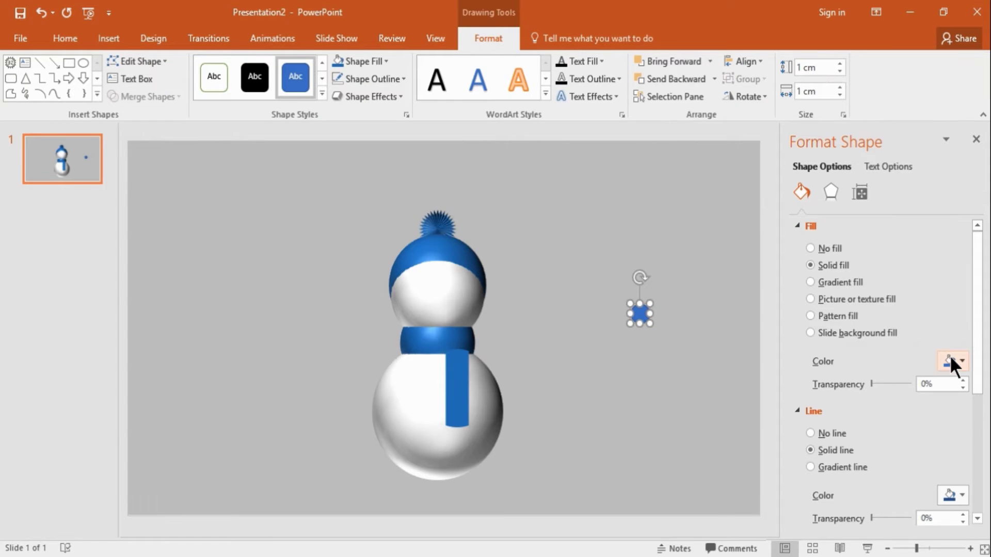
Fill the small circle dark gray with no outline and place it on the lower body as a button.
{"action": "left_click", "coordinate": [951, 362]}
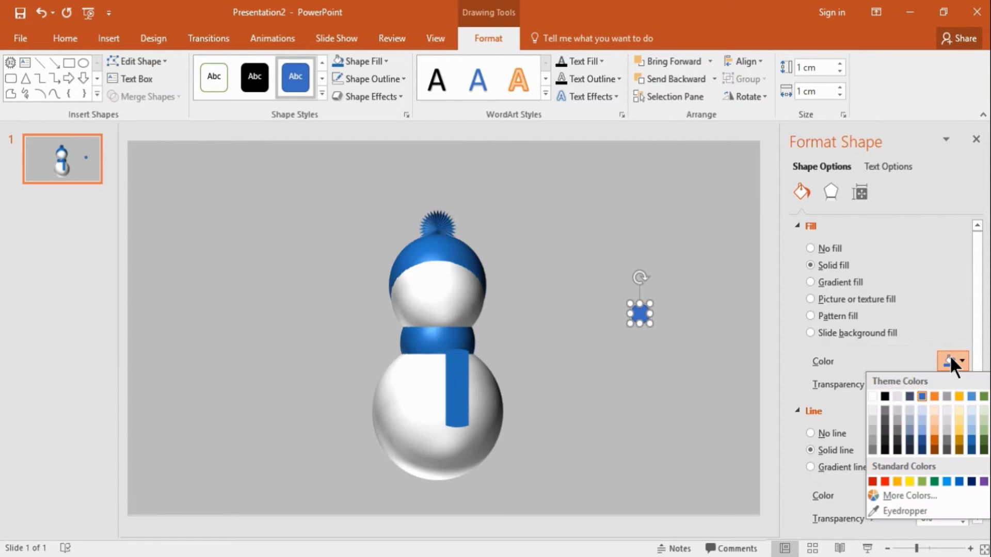
{"action": "left_click", "coordinate": [898, 440]}
{"action": "left_click", "coordinate": [828, 436]}
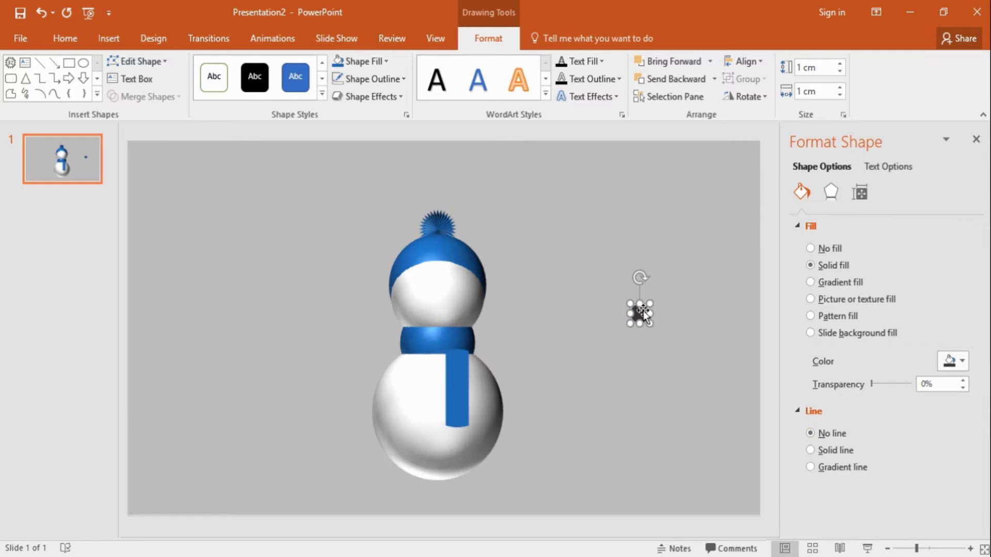
{"action": "left_click_drag", "start_coordinate": [643, 314], "coordinate": [441, 387]}
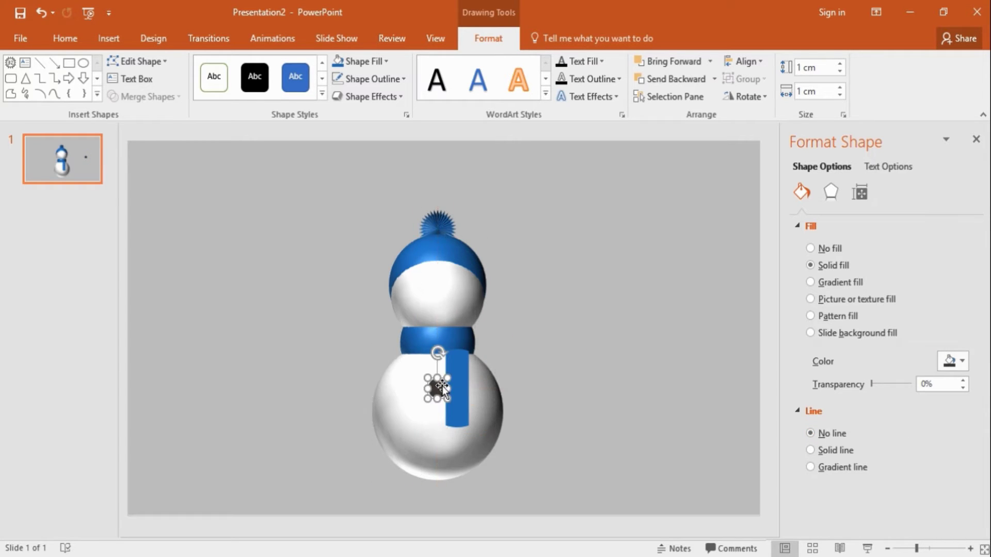
Duplicate the button, place the copy below it, and nudge the scarf end slightly right.
{"action": "left_click", "coordinate": [61, 37]}
{"action": "left_click", "coordinate": [79, 78]}
{"action": "left_click", "coordinate": [80, 114]}
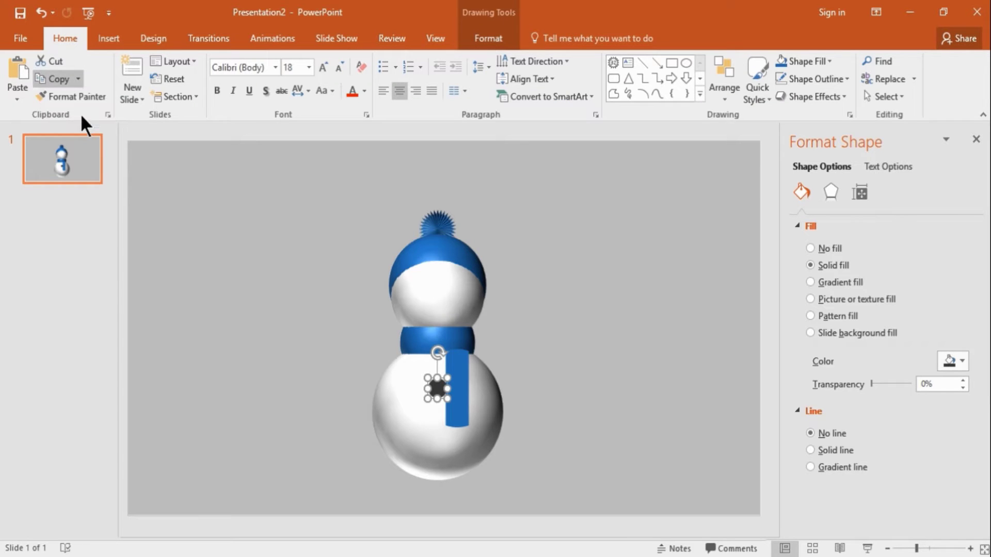
{"action": "left_click_drag", "start_coordinate": [445, 402], "coordinate": [438, 423]}
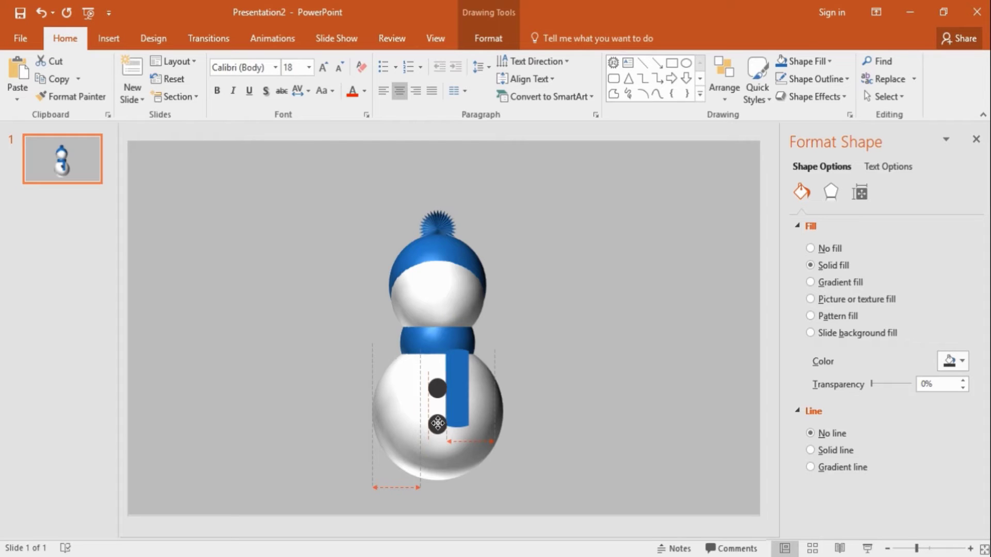
{"action": "left_click", "coordinate": [459, 409]}
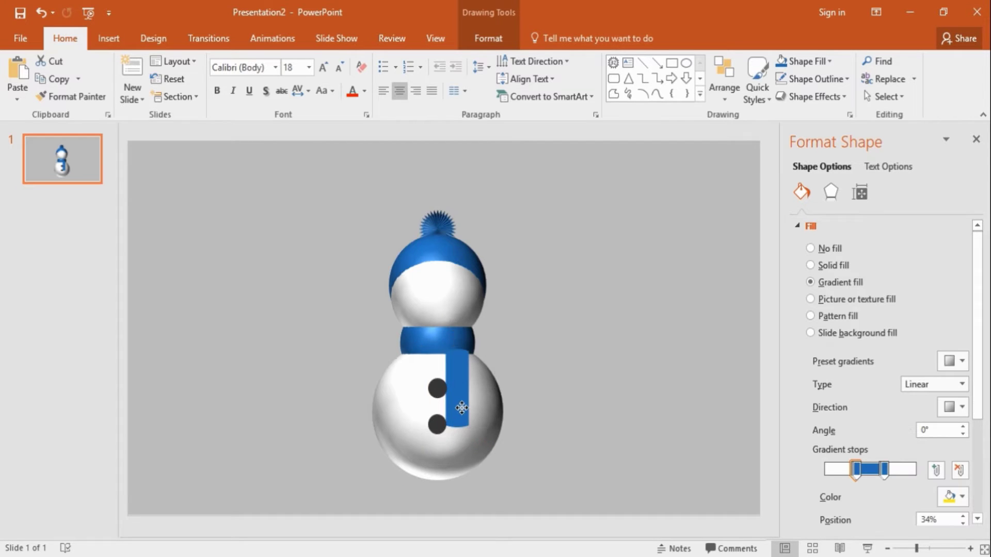
{"action": "left_click_drag", "start_coordinate": [461, 407], "coordinate": [464, 408]}
Draw a new circle and size it 0.8 cm by 0.8 cm.
{"action": "left_click", "coordinate": [585, 356]}
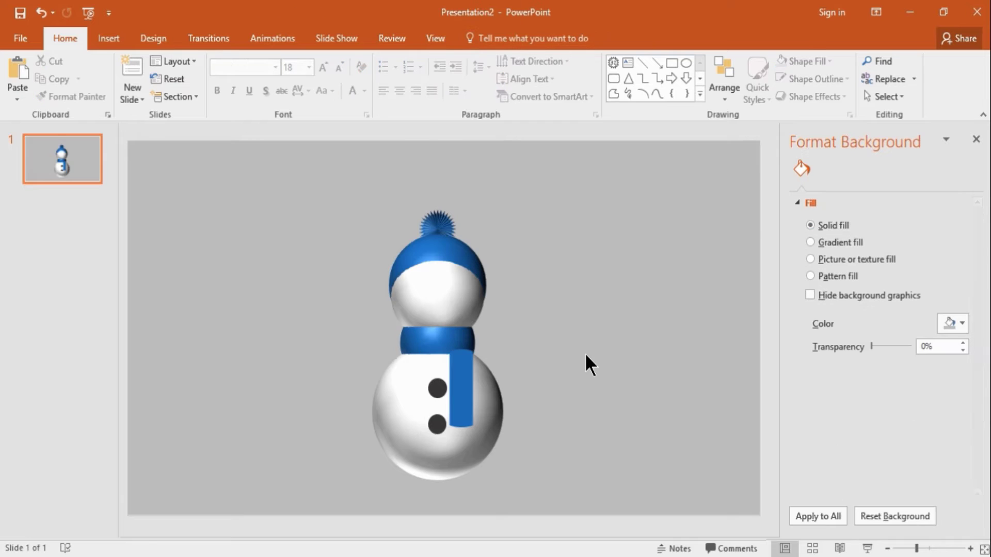
{"action": "left_click", "coordinate": [685, 63]}
{"action": "left_click_drag", "start_coordinate": [621, 234], "coordinate": [669, 285]}
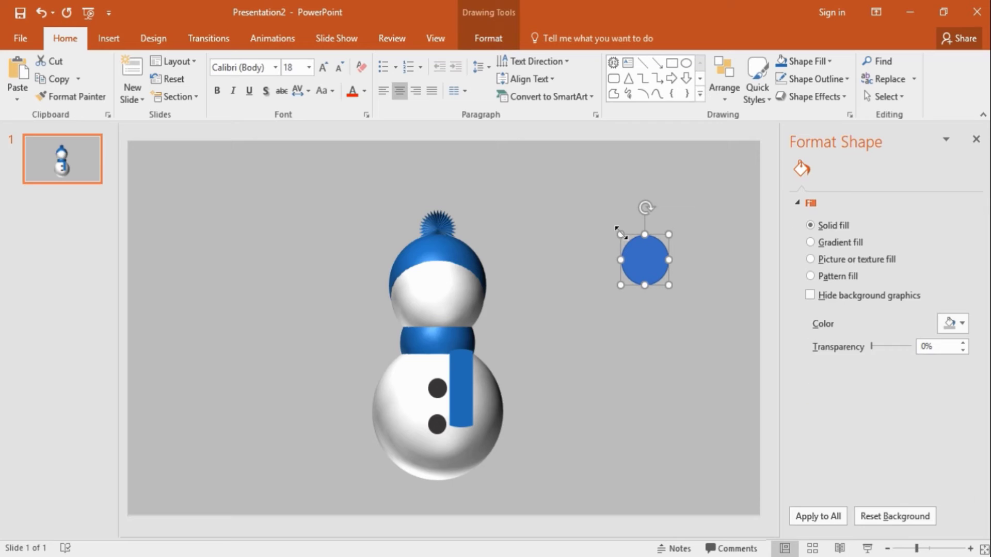
{"action": "left_click", "coordinate": [490, 38]}
{"action": "left_click", "coordinate": [805, 67]}
{"action": "type", "text": "0.8"}
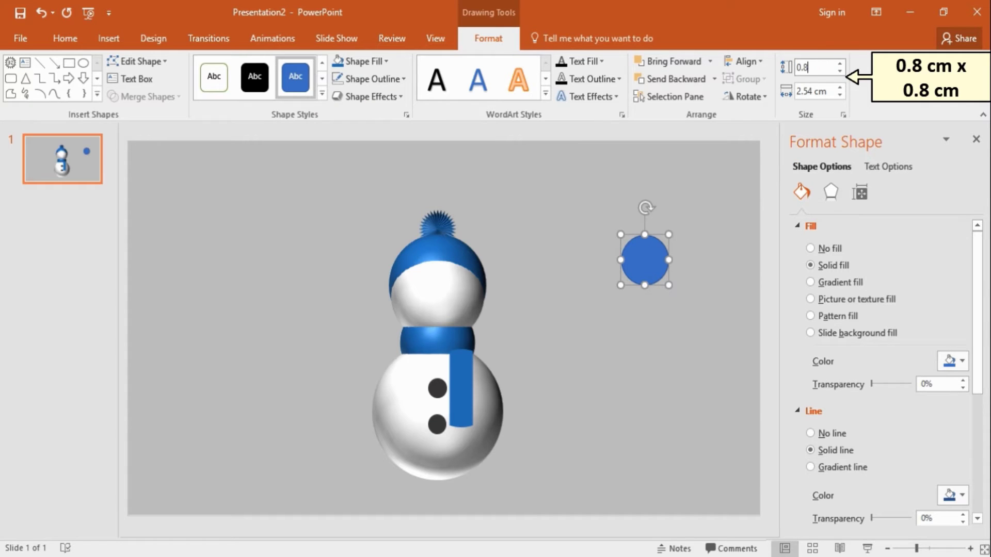
{"action": "key", "text": "Tab"}
{"action": "type", "text": "0.8"}
{"action": "key", "text": "Return"}
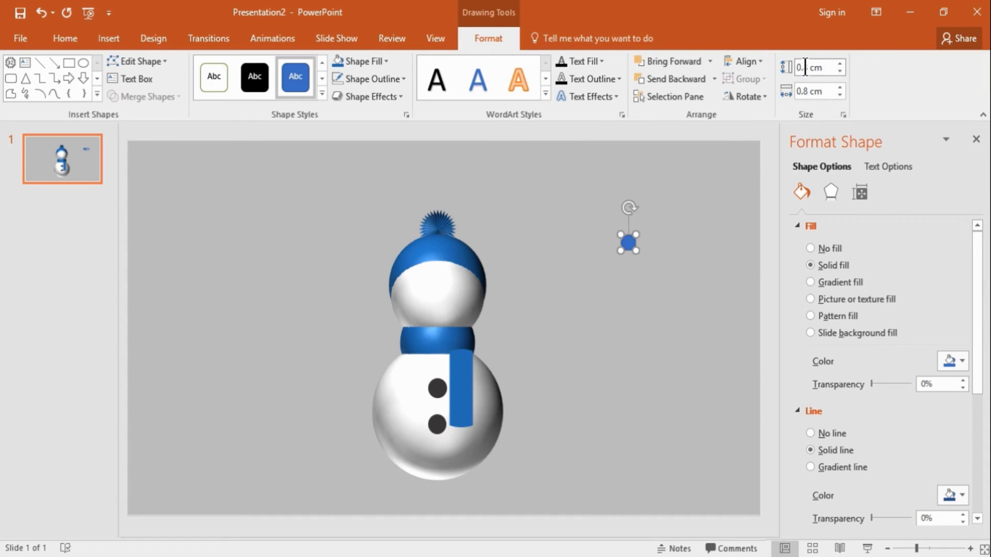
Fill the circle black with no outline and place it on the face as the first eye.
{"action": "left_click", "coordinate": [954, 363]}
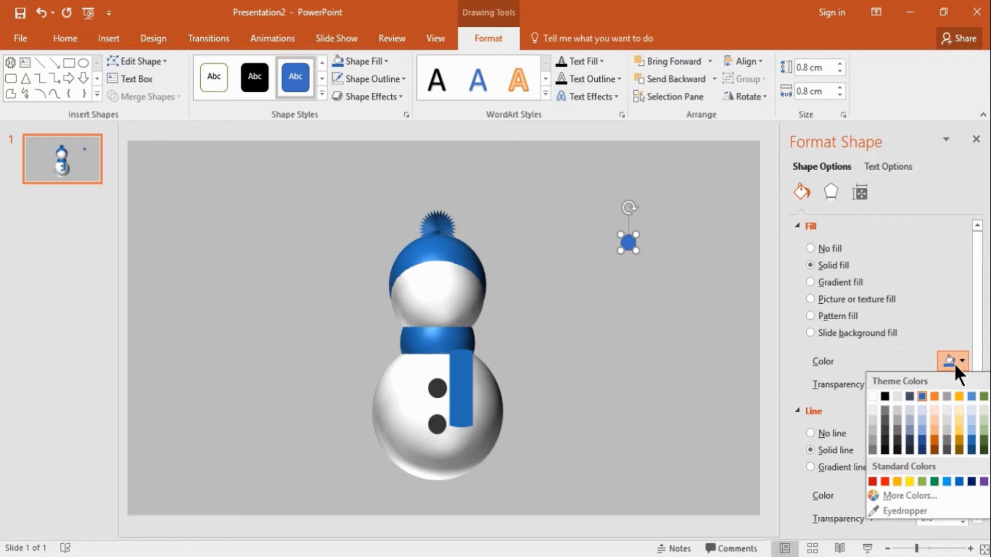
{"action": "left_click", "coordinate": [883, 396]}
{"action": "left_click", "coordinate": [826, 431]}
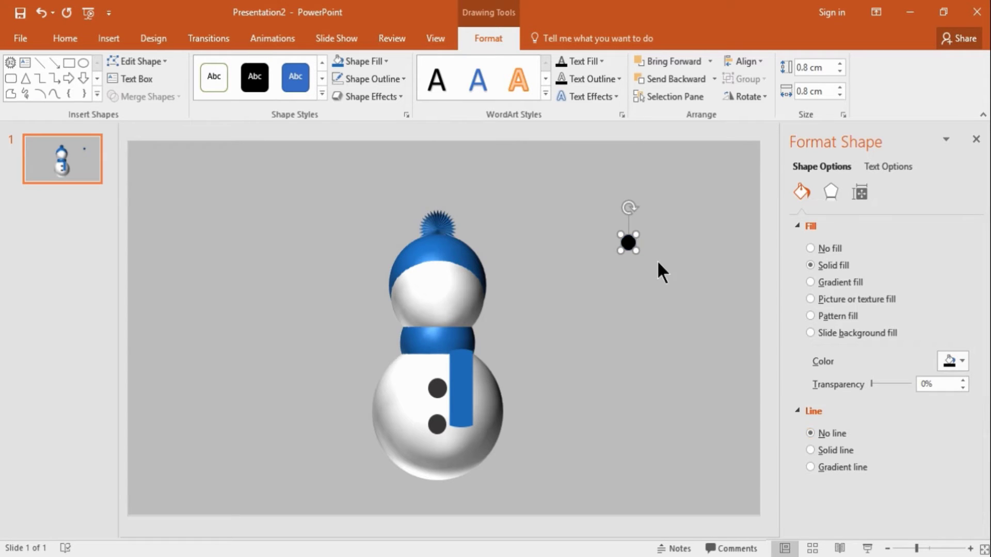
{"action": "left_click_drag", "start_coordinate": [629, 242], "coordinate": [421, 286]}
Duplicate the eye beside the first, then insert another circle next to the snowman.
{"action": "left_click", "coordinate": [73, 39]}
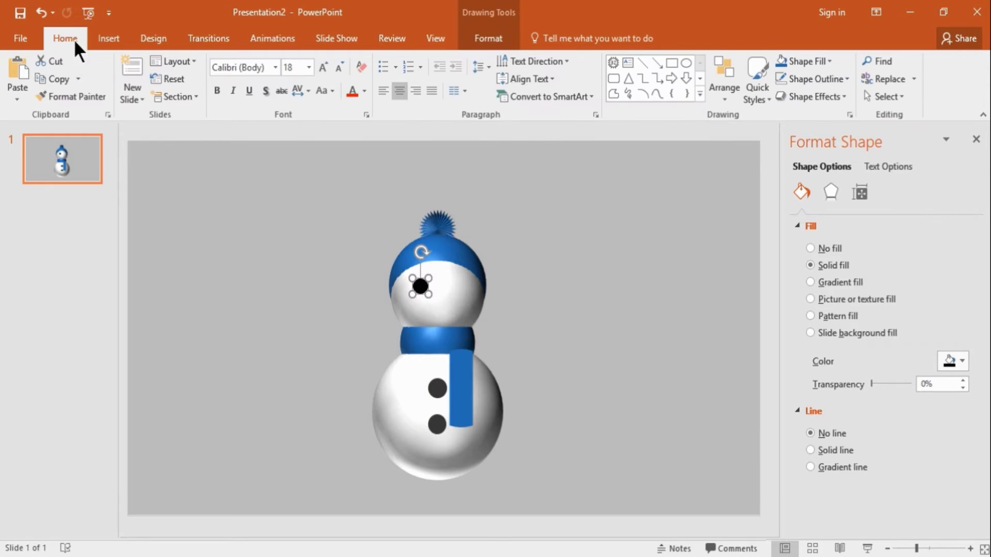
{"action": "left_click", "coordinate": [78, 78]}
{"action": "left_click", "coordinate": [86, 116]}
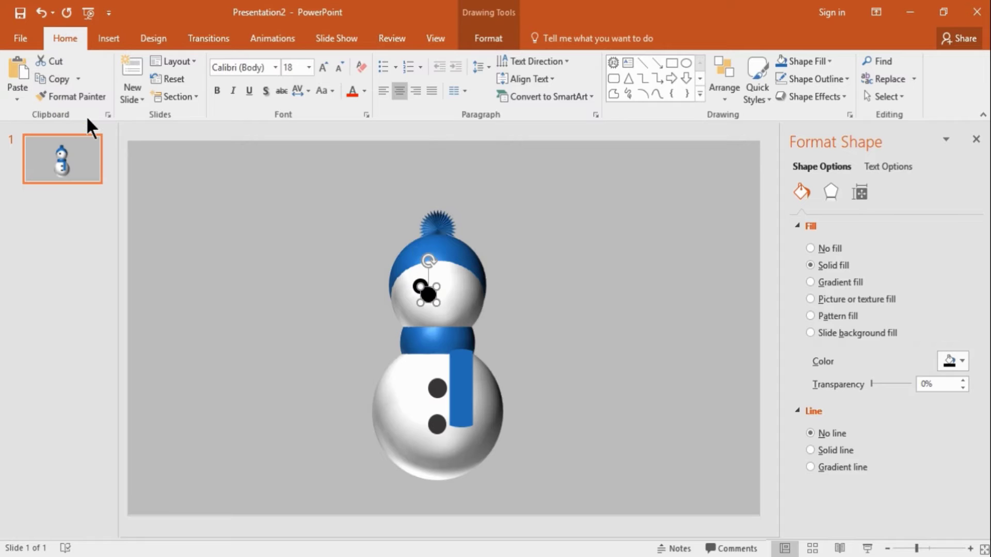
{"action": "left_click_drag", "start_coordinate": [429, 294], "coordinate": [457, 287]}
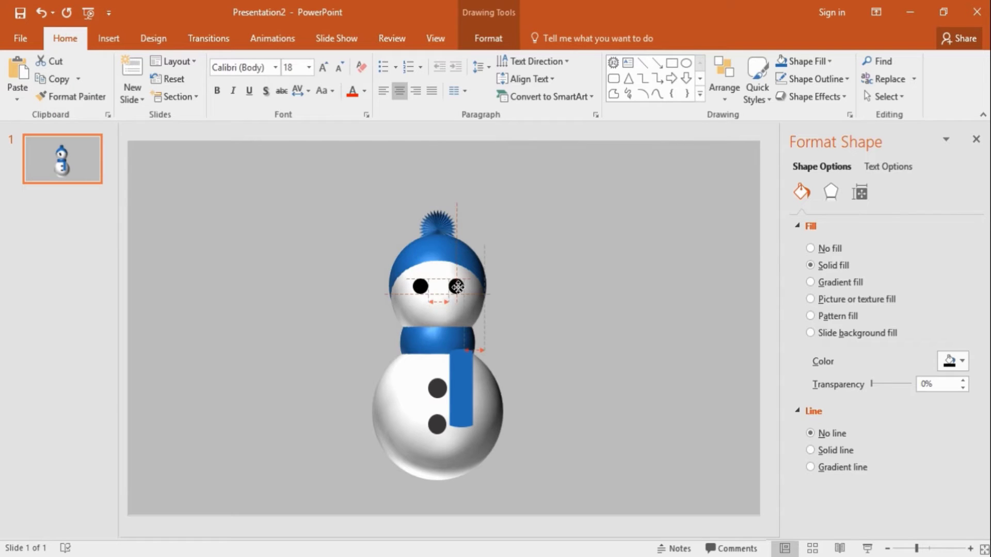
{"action": "left_click", "coordinate": [559, 299]}
{"action": "left_click", "coordinate": [689, 62]}
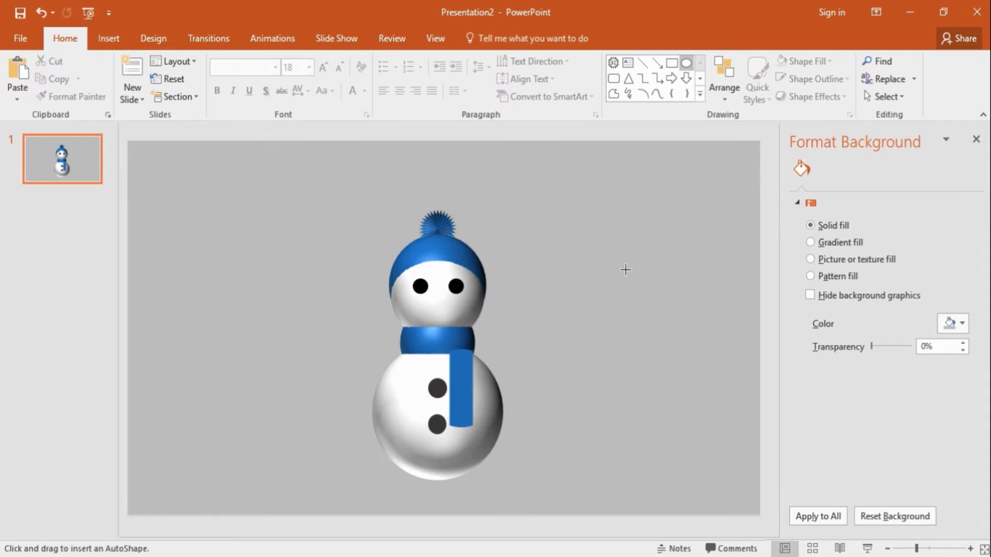
{"action": "left_click", "coordinate": [624, 268]}
Resize the circle to 0.8 × 0.8 cm and fill it orange with no outline.
{"action": "left_click", "coordinate": [511, 38]}
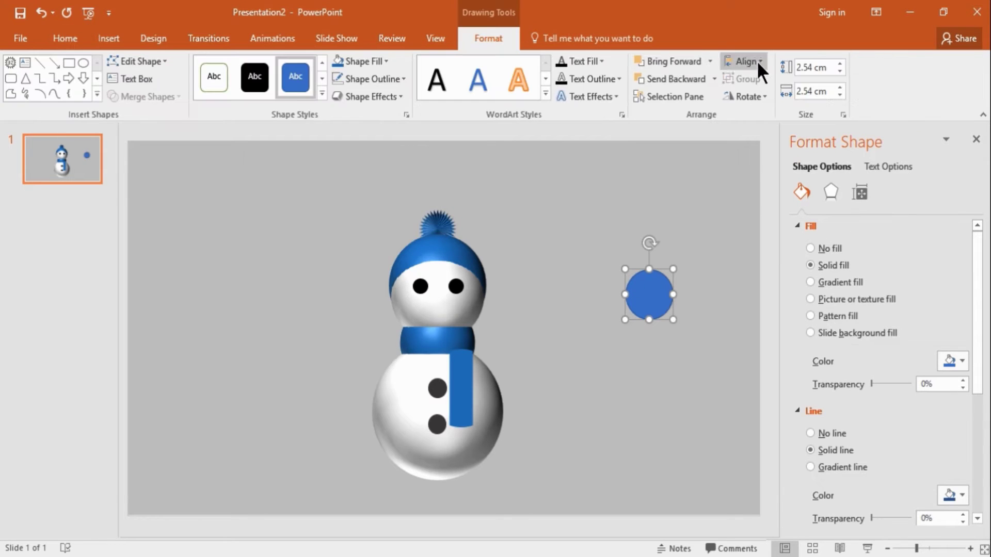
{"action": "left_click", "coordinate": [804, 67]}
{"action": "type", "text": "0.8"}
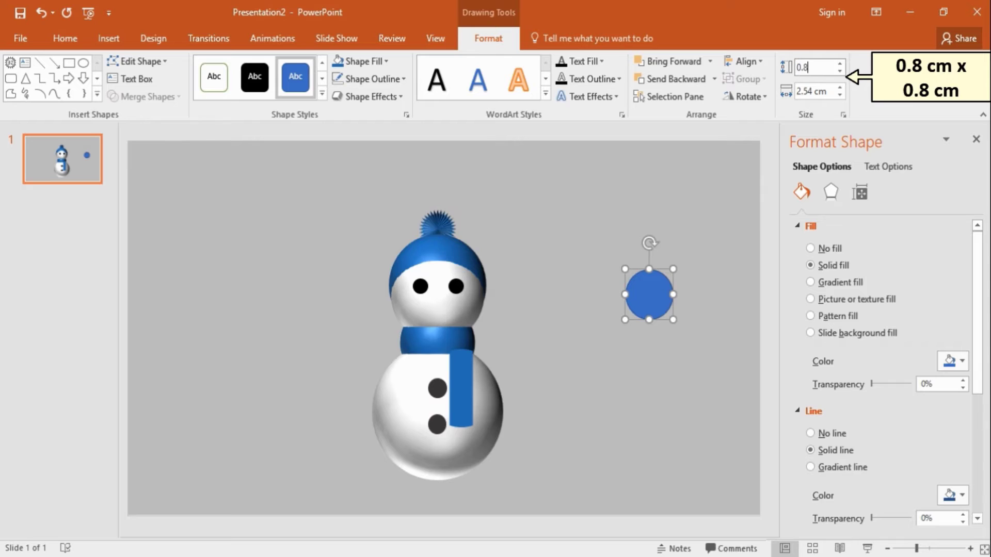
{"action": "key", "text": "Tab"}
{"action": "type", "text": "0.8"}
{"action": "key", "text": "Tab"}
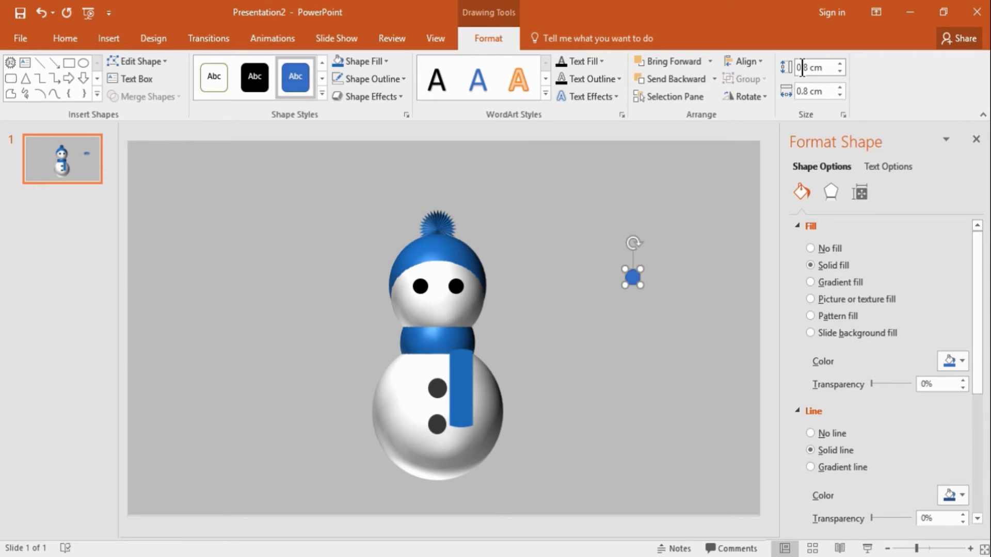
{"action": "left_click", "coordinate": [962, 360]}
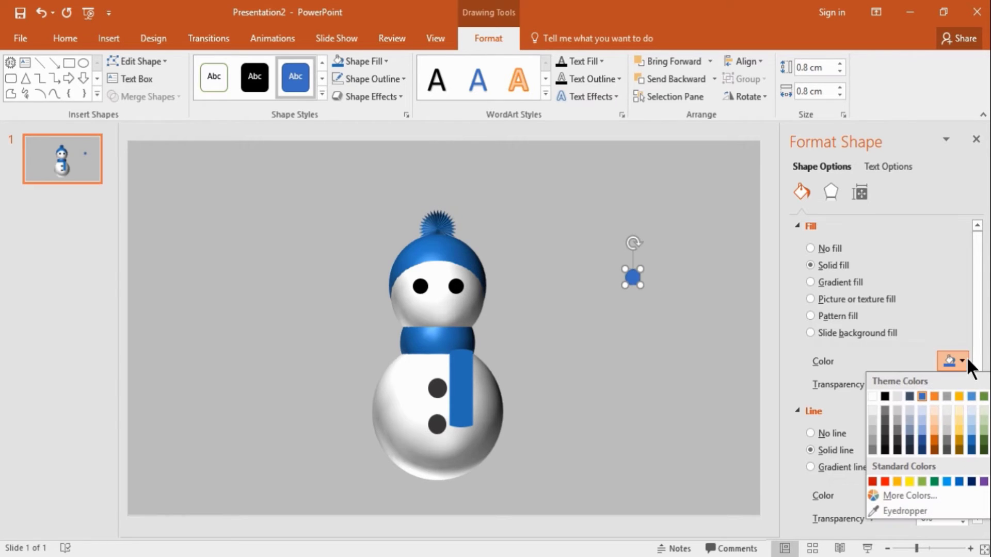
{"action": "left_click", "coordinate": [935, 398]}
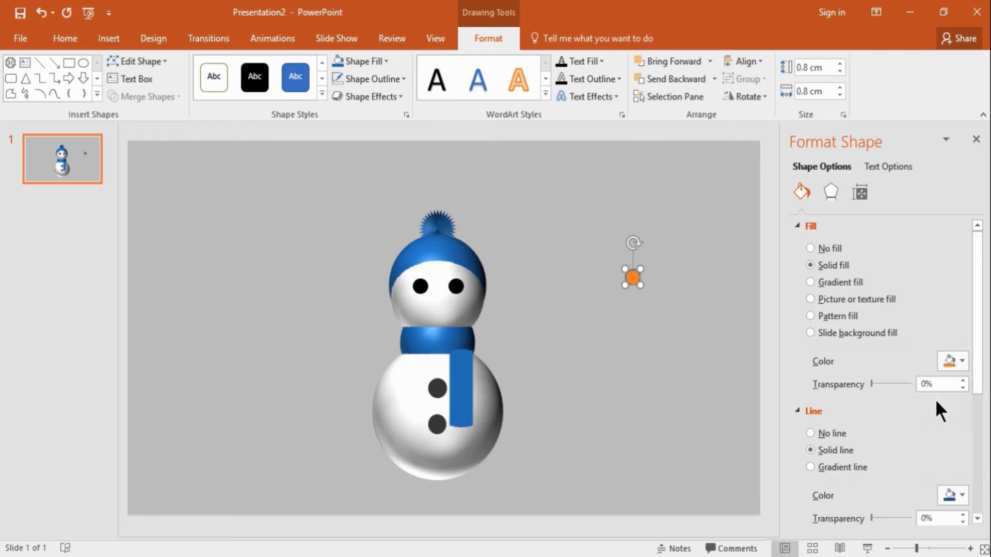
{"action": "left_click", "coordinate": [829, 432]}
Place the orange nose below the eyes and centre it horizontally on the snowman.
{"action": "left_click_drag", "start_coordinate": [633, 277], "coordinate": [437, 300]}
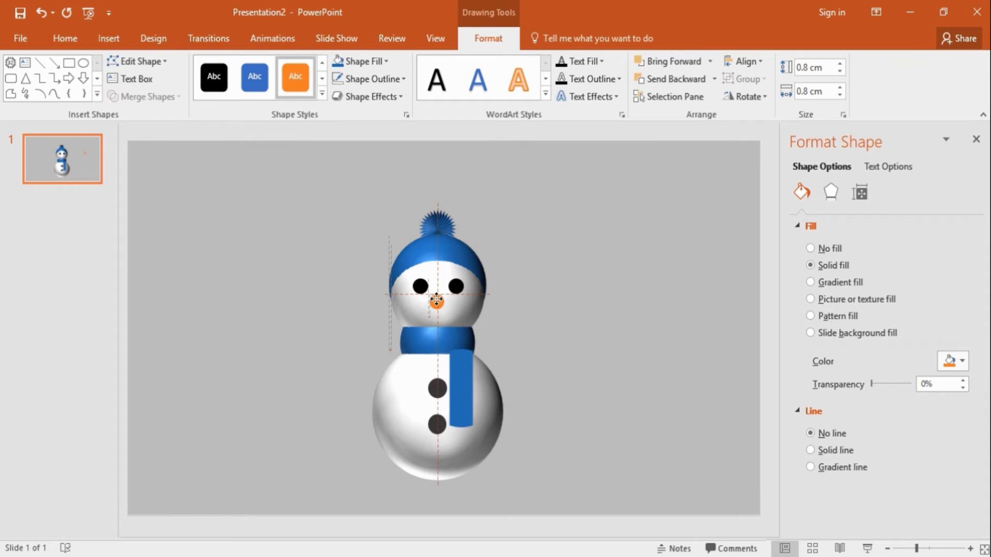
{"action": "left_click_drag", "start_coordinate": [437, 298], "coordinate": [438, 299]}
{"action": "left_click", "coordinate": [466, 309], "text": "shift"}
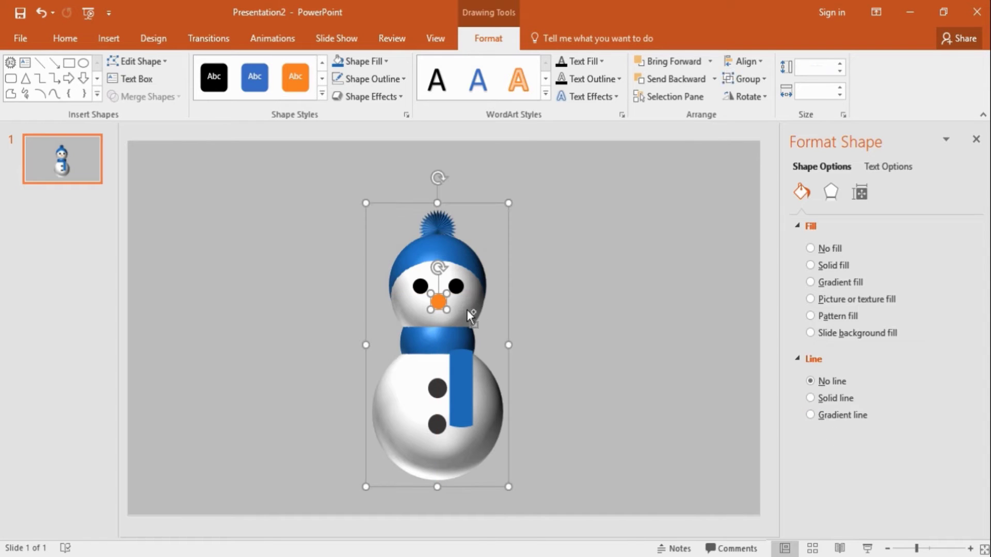
{"action": "left_click", "coordinate": [752, 60]}
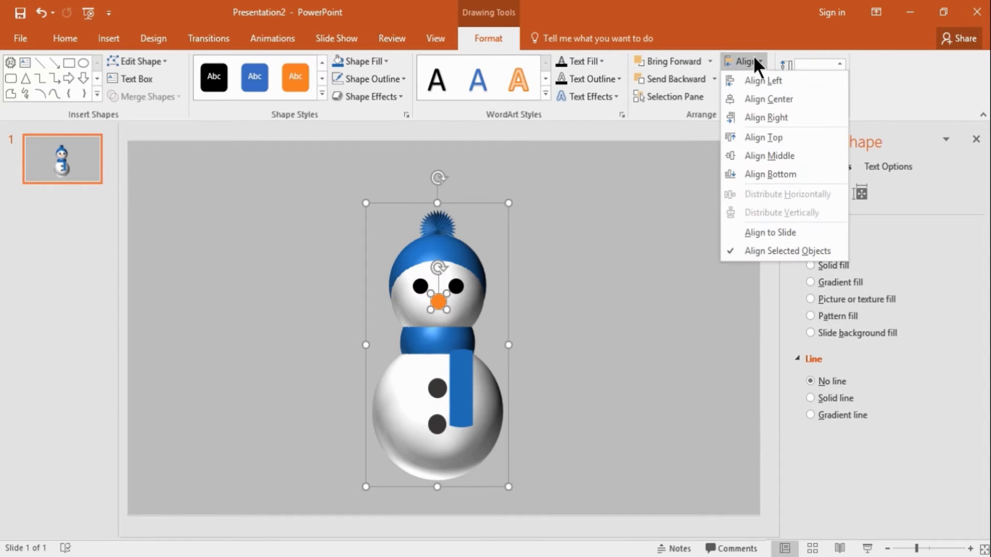
{"action": "left_click", "coordinate": [758, 98]}
Nudge the snowman's left eye slightly to the left.
{"action": "left_click", "coordinate": [648, 249]}
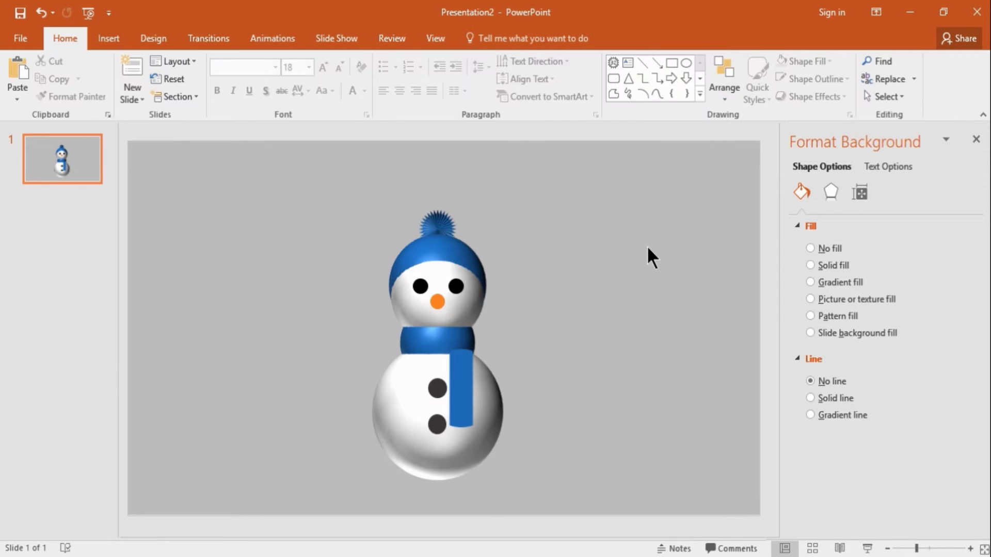
{"action": "left_click", "coordinate": [419, 286]}
{"action": "left_click_drag", "start_coordinate": [419, 286], "coordinate": [418, 285]}
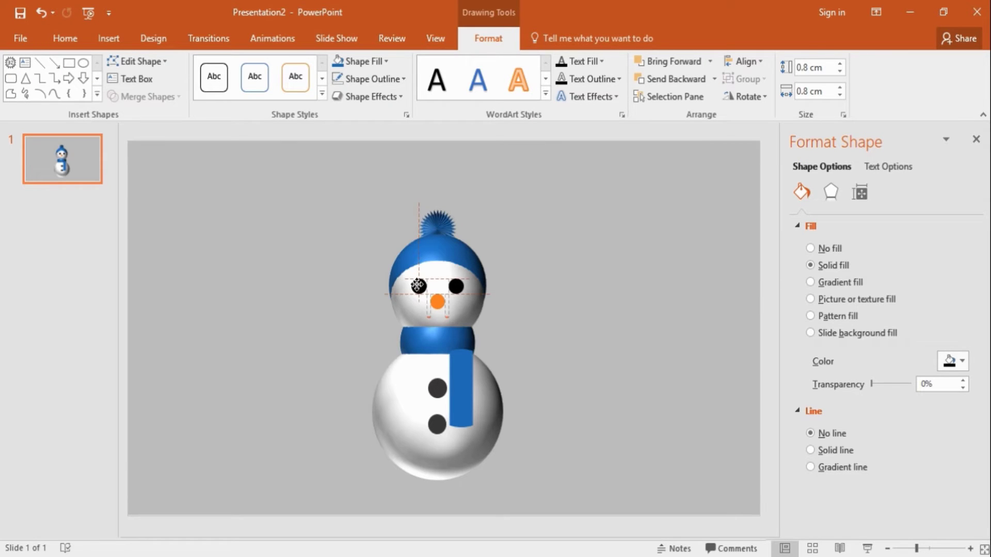
{"action": "left_click", "coordinate": [507, 306]}
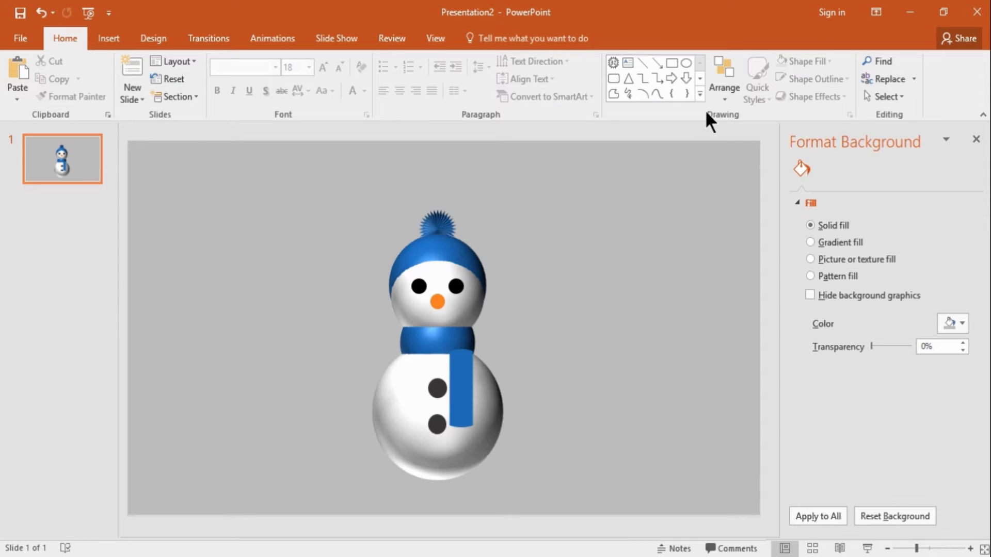
Insert a thin-banded block arc filled black with no outline.
{"action": "left_click", "coordinate": [700, 95]}
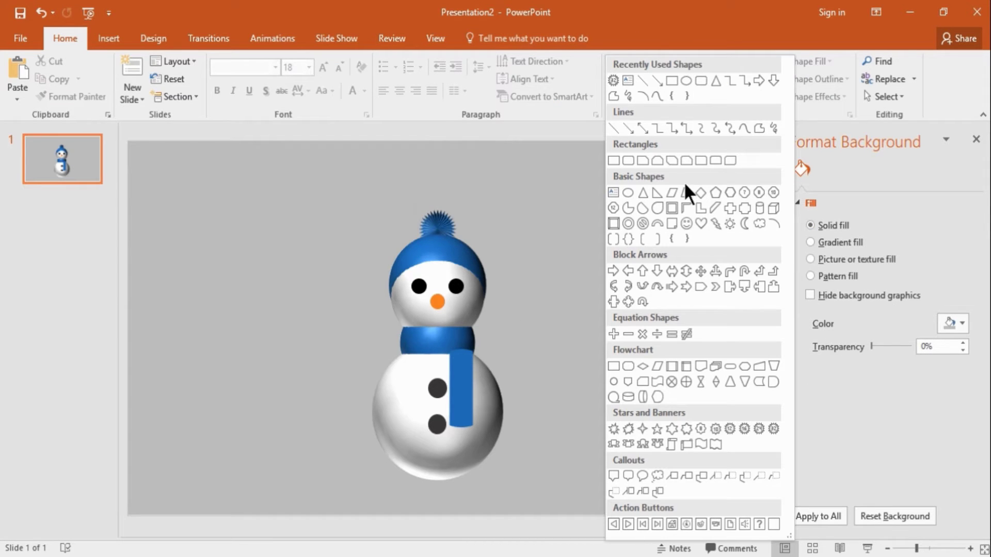
{"action": "left_click", "coordinate": [657, 225]}
{"action": "left_click", "coordinate": [591, 285]}
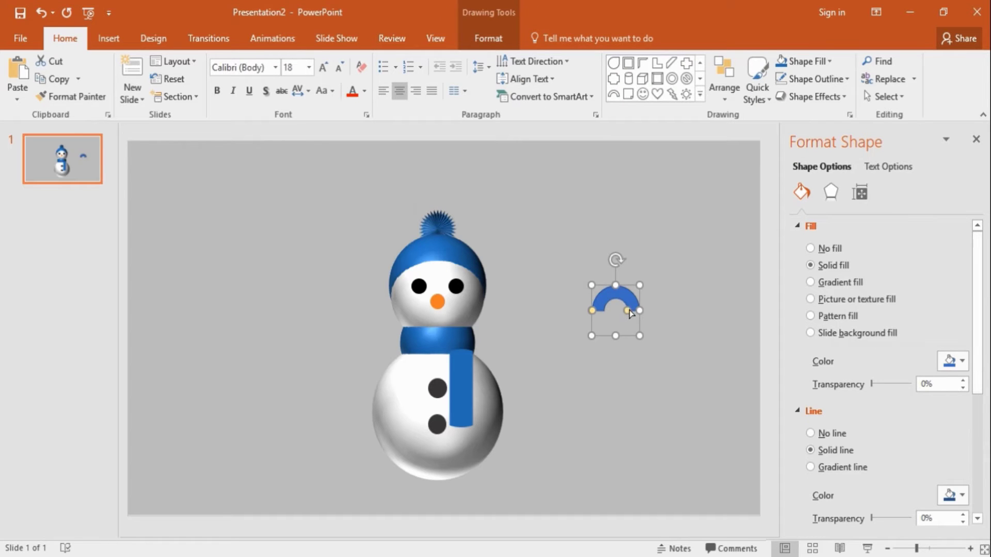
{"action": "left_click_drag", "start_coordinate": [628, 310], "coordinate": [637, 311]}
{"action": "left_click", "coordinate": [959, 360]}
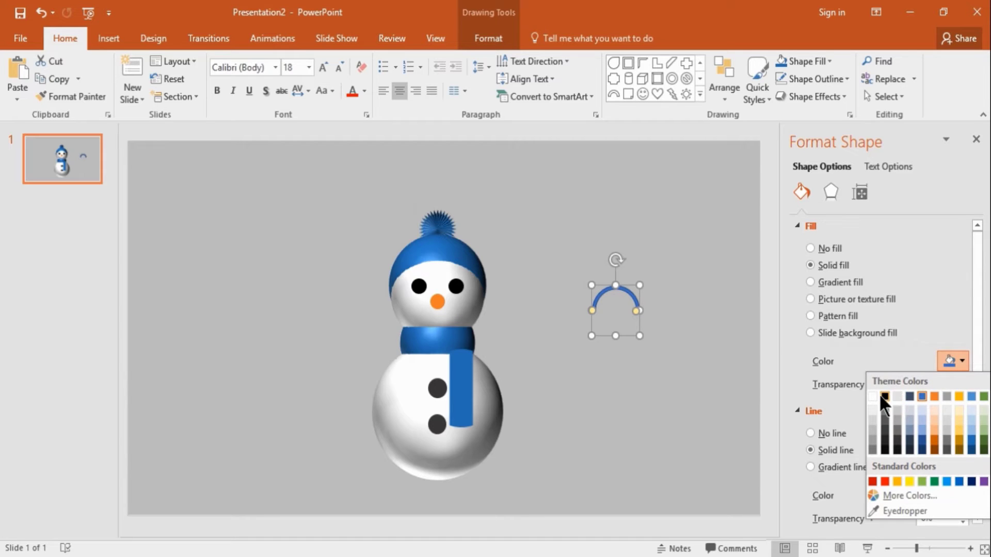
{"action": "left_click", "coordinate": [881, 395]}
{"action": "left_click", "coordinate": [821, 433]}
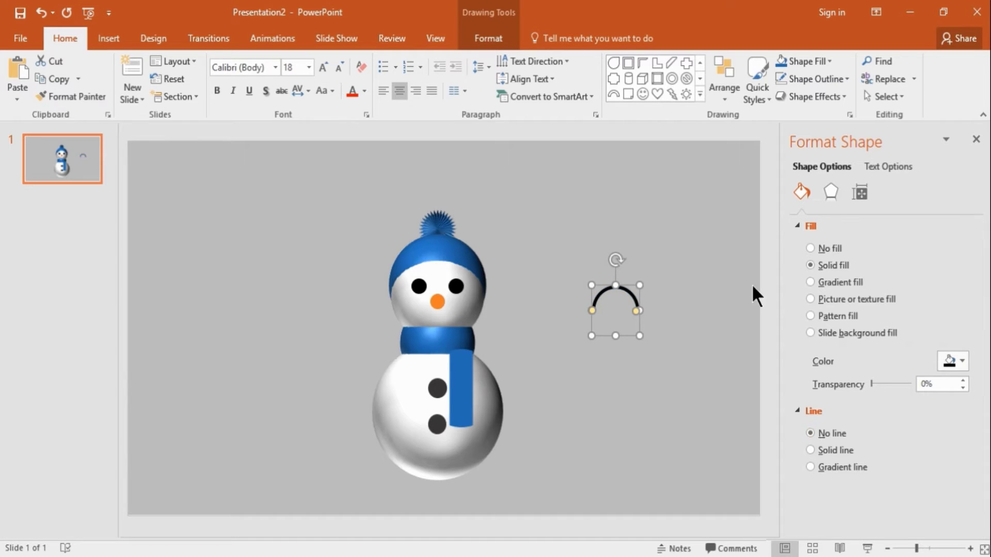
Flip the arc vertically and centre it under the nose as a smile.
{"action": "left_click", "coordinate": [495, 33]}
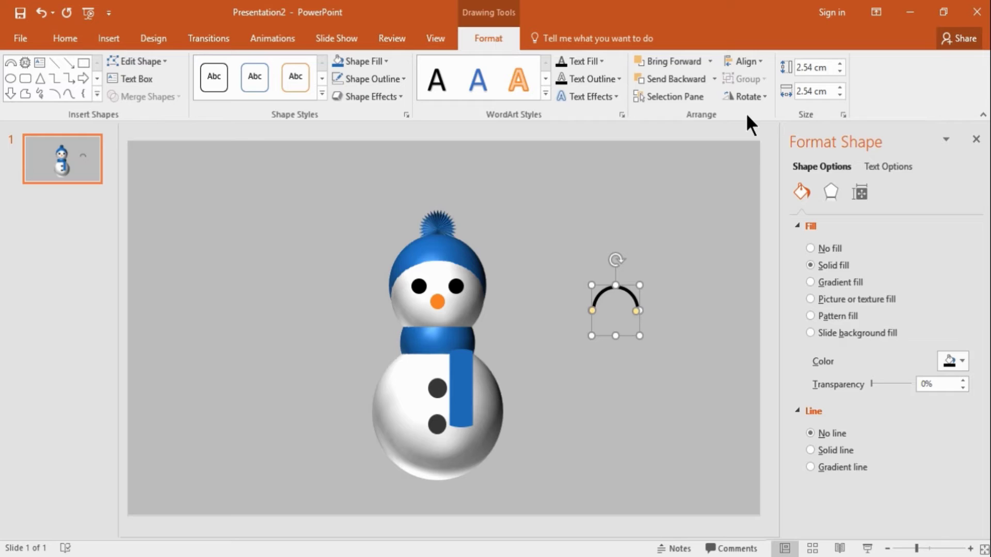
{"action": "left_click", "coordinate": [757, 98]}
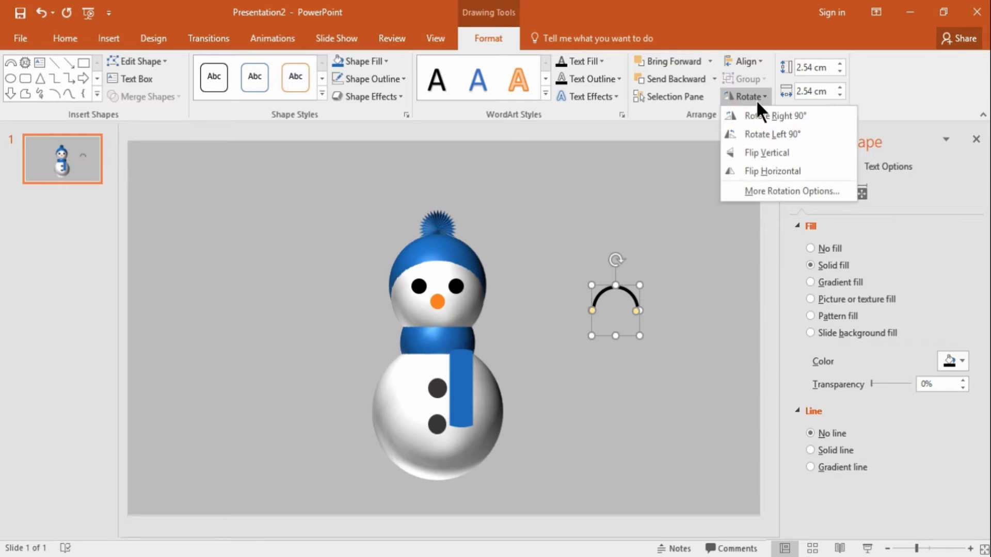
{"action": "left_click", "coordinate": [763, 152]}
{"action": "left_click_drag", "start_coordinate": [627, 327], "coordinate": [450, 316]}
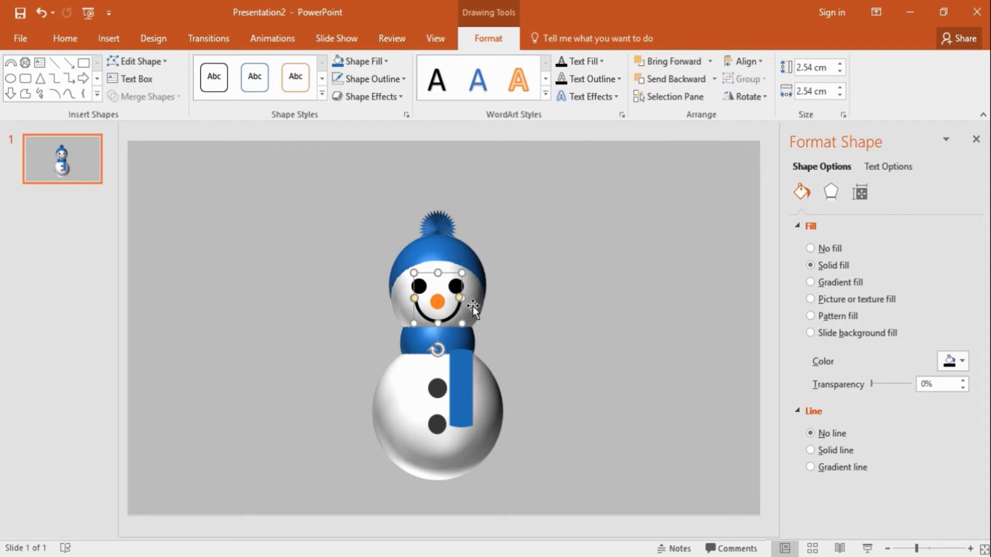
{"action": "left_click", "coordinate": [473, 306], "text": "shift"}
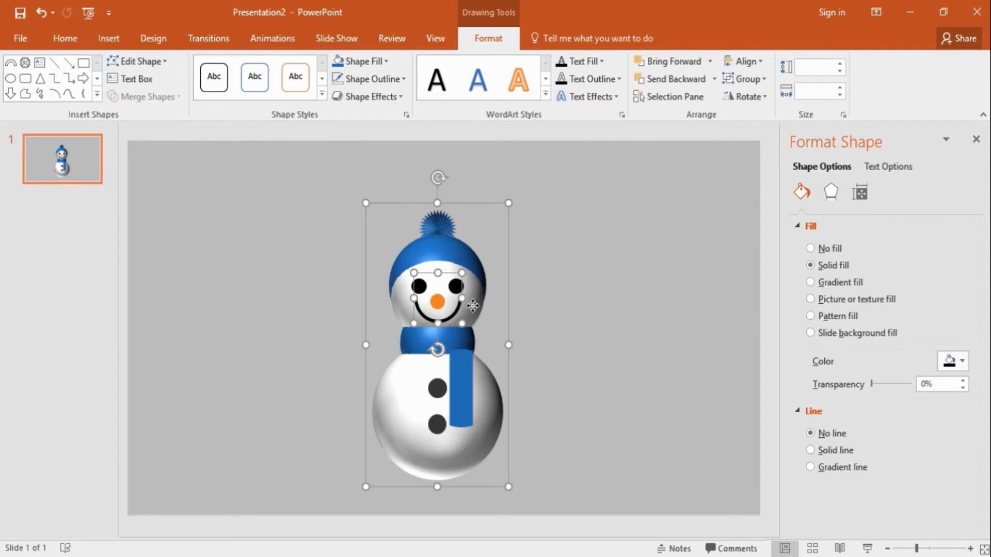
{"action": "left_click", "coordinate": [747, 63]}
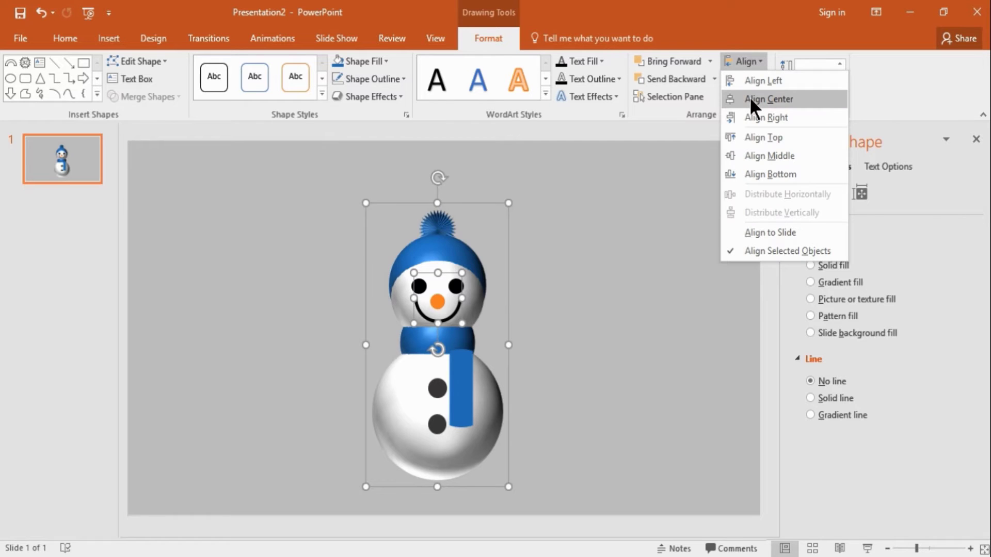
{"action": "left_click", "coordinate": [752, 101]}
{"action": "left_click", "coordinate": [640, 303]}
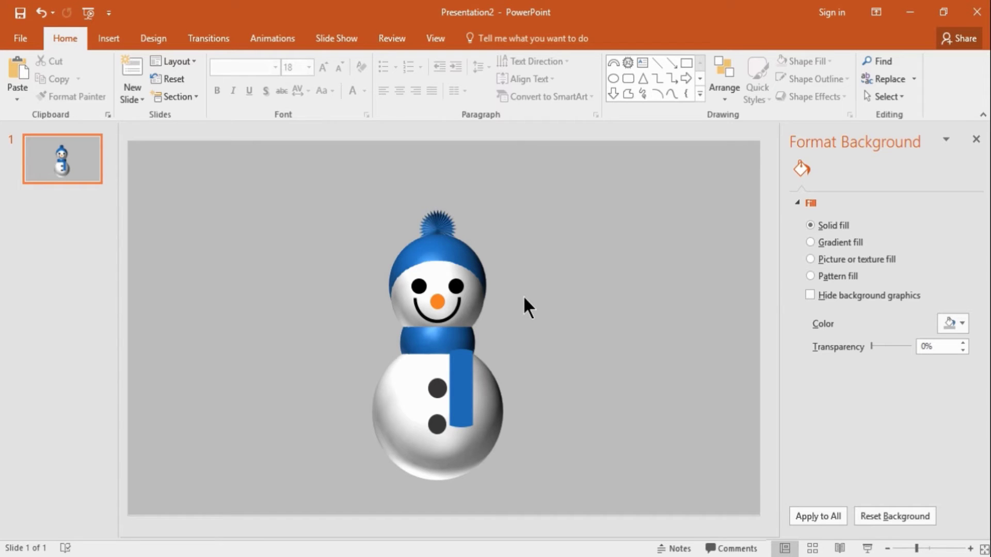
Draw a rectangle right of the snowman and resize it to a 4 cm by 0.2 cm bar.
{"action": "left_click", "coordinate": [686, 62]}
{"action": "left_click_drag", "start_coordinate": [588, 308], "coordinate": [637, 359]}
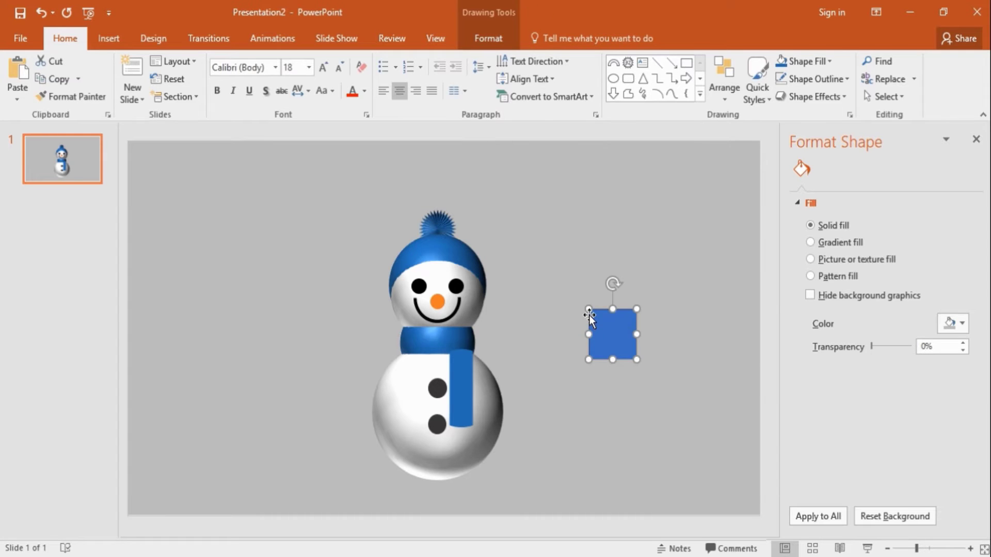
{"action": "left_click", "coordinate": [491, 43]}
{"action": "left_click", "coordinate": [815, 67]}
{"action": "type", "text": "4"}
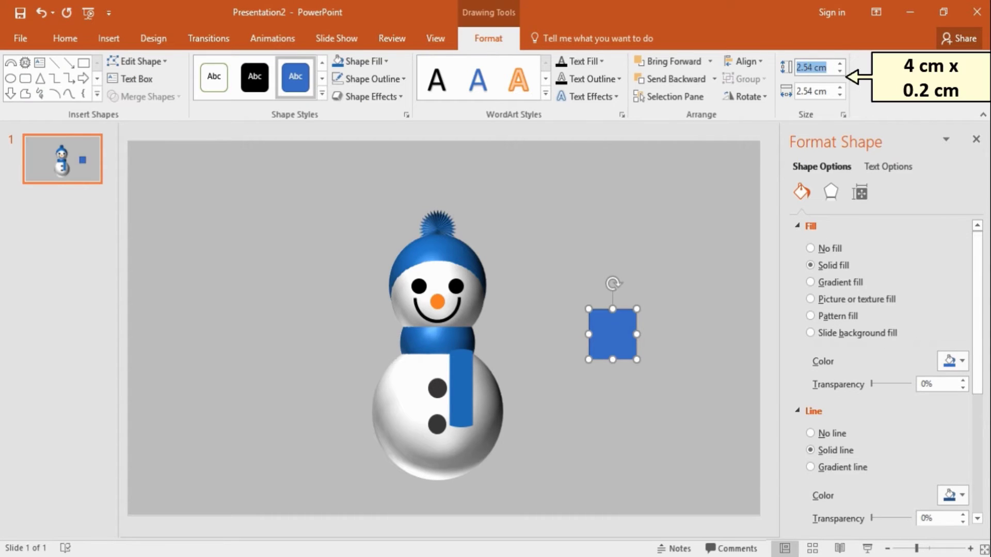
{"action": "key", "text": "Tab"}
{"action": "type", "text": "0.2"}
{"action": "key", "text": "Return"}
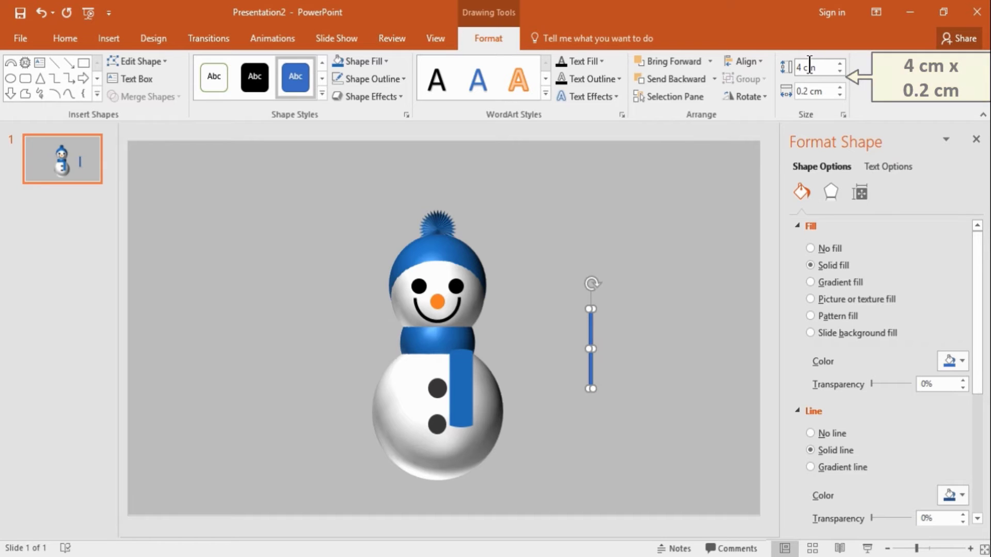
{"action": "left_click", "coordinate": [605, 293]}
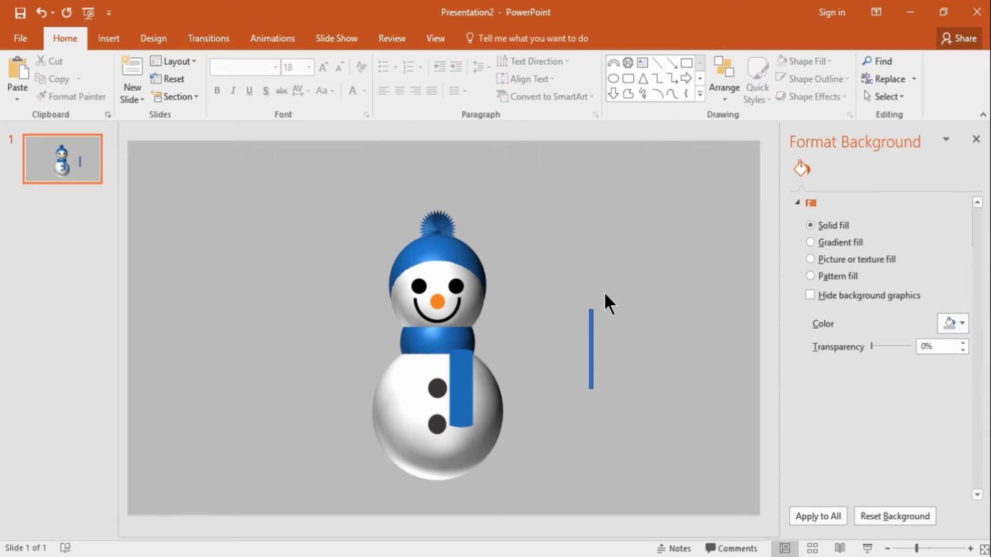
Add a Half Frame with thinned arms beside the bar and select both pieces.
{"action": "left_click", "coordinate": [700, 94]}
{"action": "left_click", "coordinate": [686, 209]}
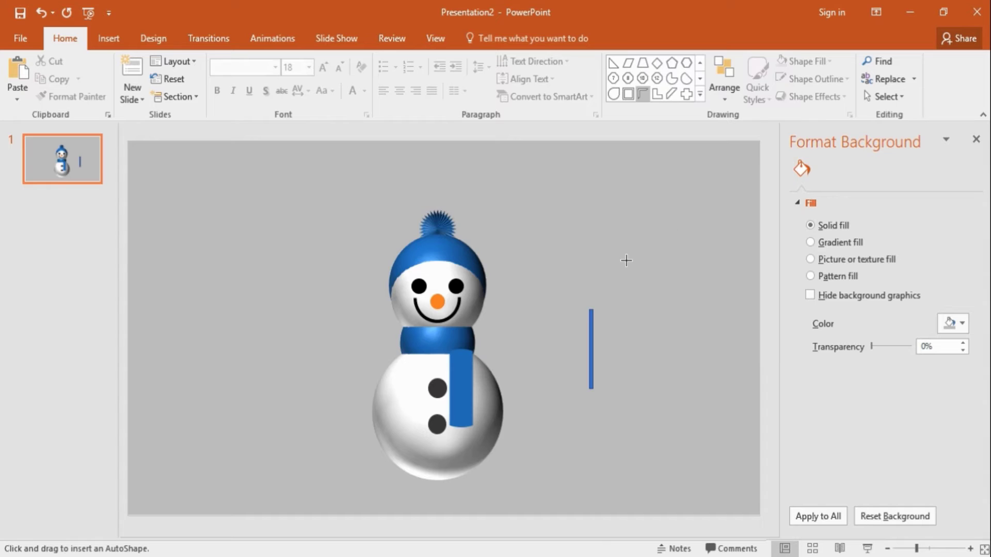
{"action": "left_click", "coordinate": [625, 259]}
{"action": "mouse_move", "coordinate": [640, 260]}
{"action": "left_mouse_down"}
{"action": "mouse_move", "coordinate": [628, 264]}
{"action": "mouse_move", "coordinate": [629, 310]}
{"action": "mouse_move", "coordinate": [602, 308]}
{"action": "mouse_move", "coordinate": [612, 328]}
{"action": "left_mouse_up"}
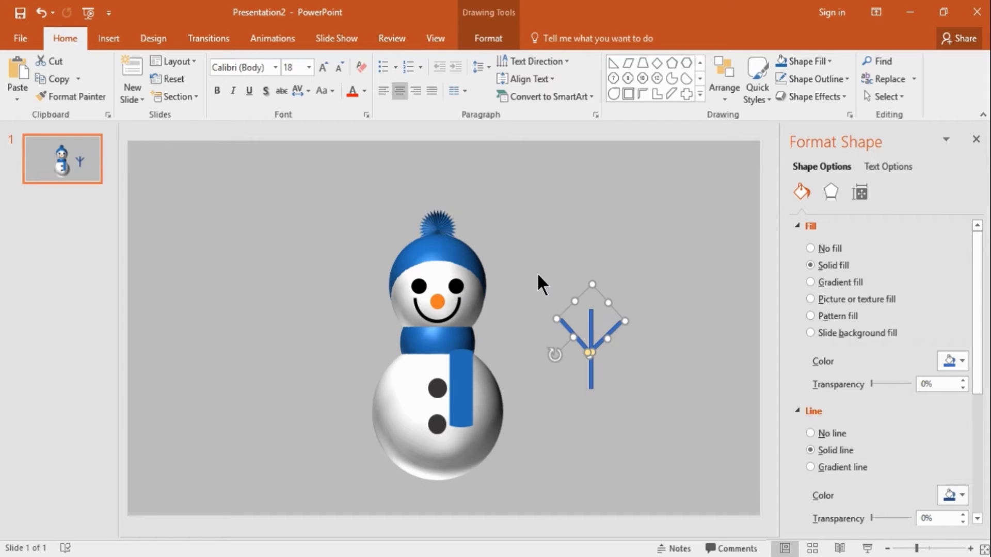
{"action": "mouse_move", "coordinate": [537, 270]}
{"action": "left_mouse_down"}
{"action": "mouse_move", "coordinate": [561, 357]}
{"action": "mouse_move", "coordinate": [655, 404]}
{"action": "left_mouse_up"}
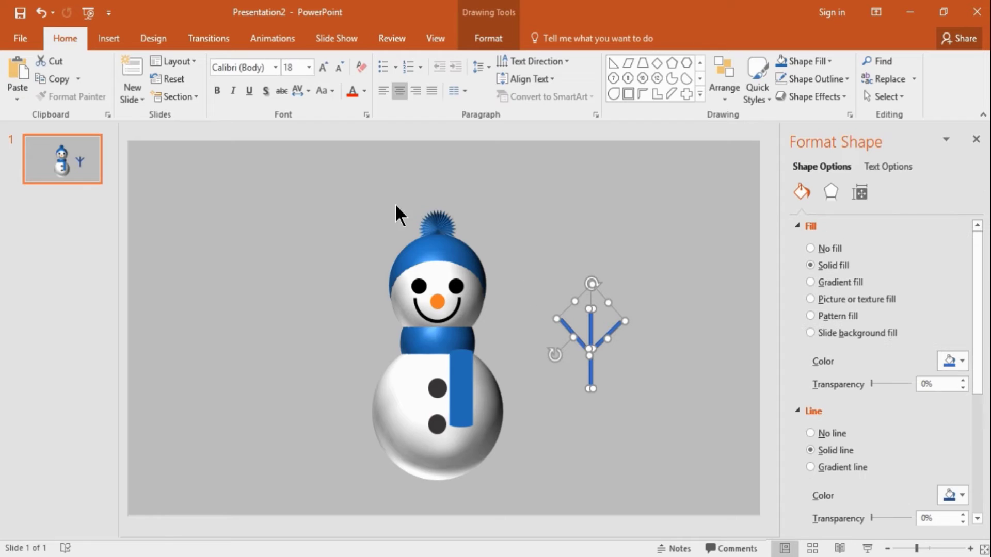
Union the twig pieces into one branch, filled brown with no outline.
{"action": "left_click", "coordinate": [481, 38]}
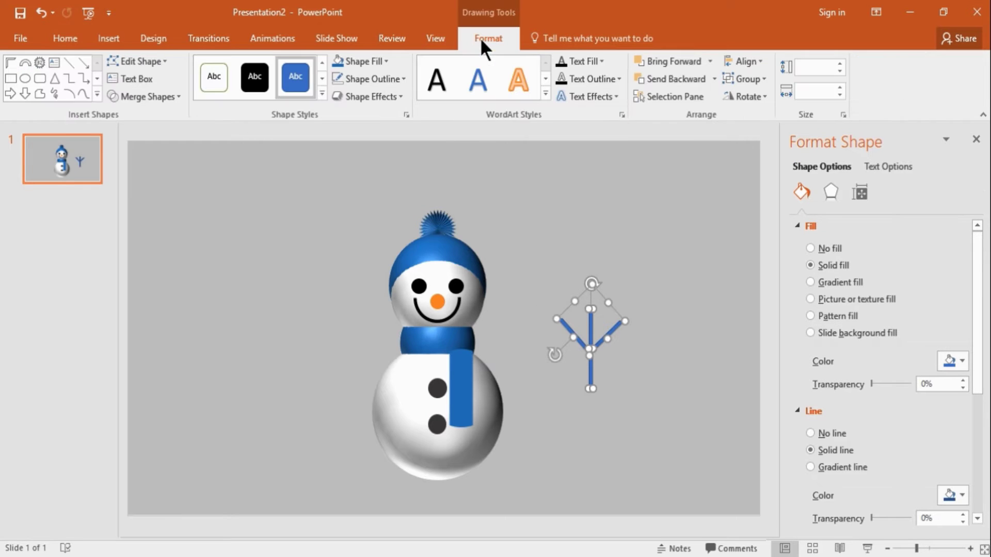
{"action": "left_click", "coordinate": [178, 98]}
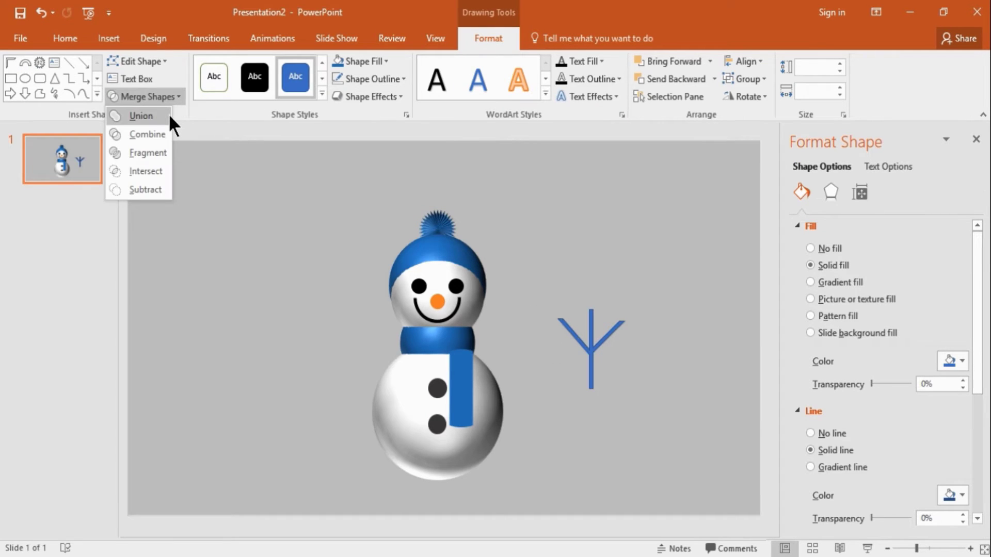
{"action": "left_click", "coordinate": [169, 115]}
{"action": "left_click", "coordinate": [953, 363]}
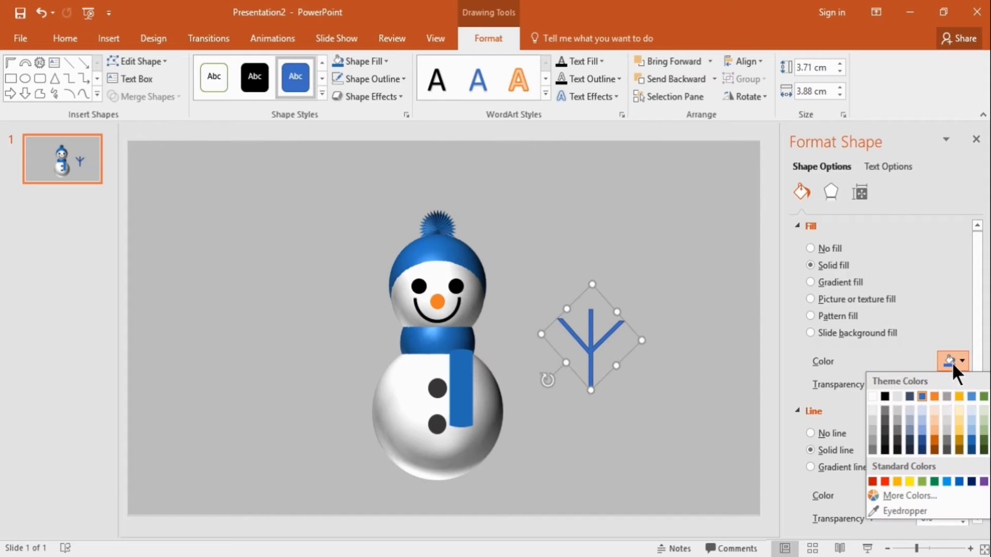
{"action": "left_click", "coordinate": [934, 450]}
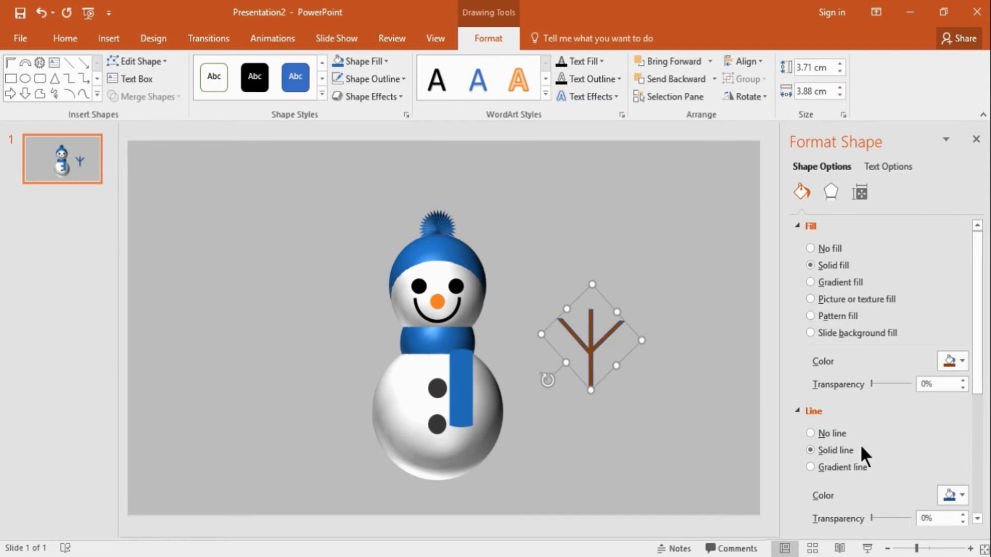
{"action": "left_click", "coordinate": [831, 432]}
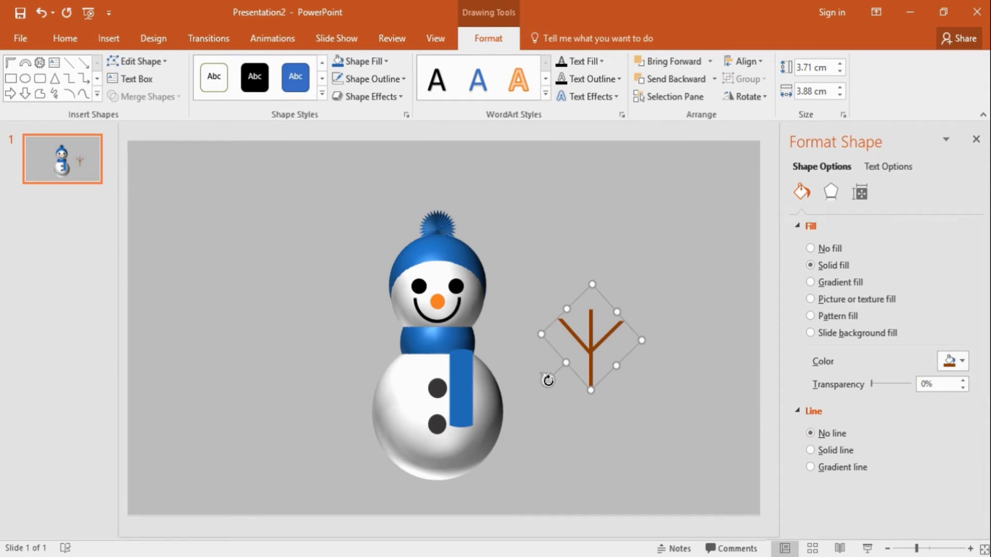
Tilt the branch about 45° and place it against the snowman's right side.
{"action": "left_click_drag", "start_coordinate": [547, 381], "coordinate": [515, 323]}
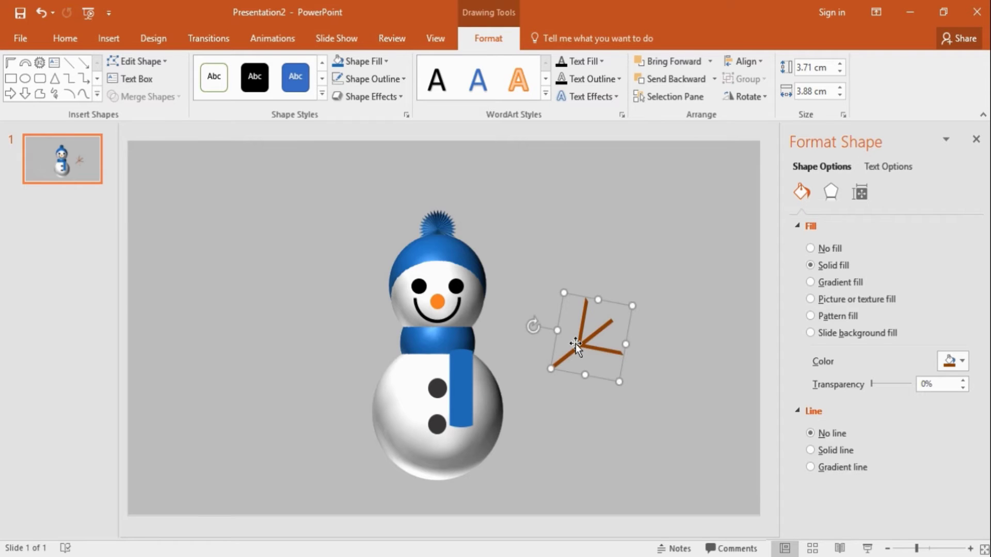
{"action": "left_click_drag", "start_coordinate": [570, 345], "coordinate": [521, 351]}
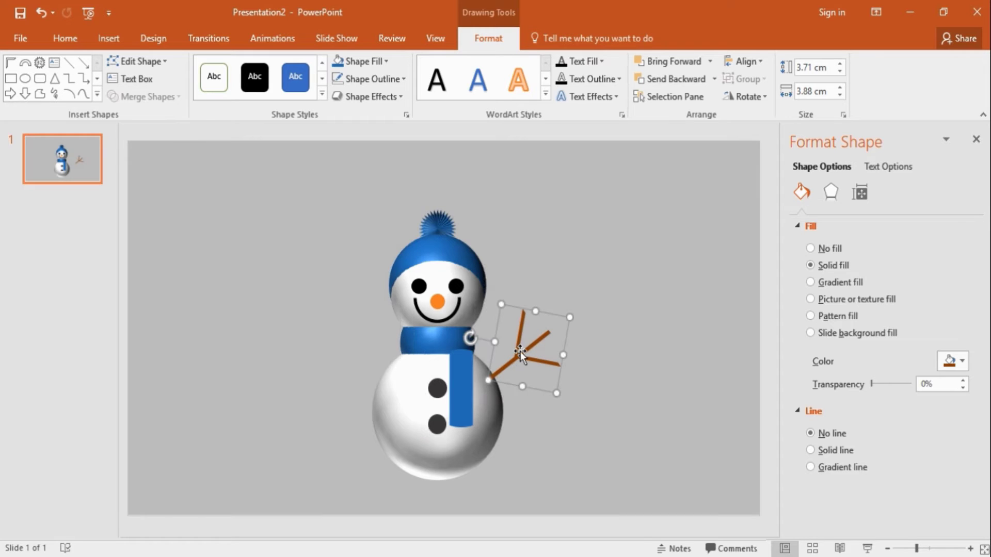
{"action": "left_click", "coordinate": [53, 37]}
{"action": "left_click", "coordinate": [78, 78]}
Duplicate the branch, rotate it 90° left and move it to the snowman's left side.
{"action": "left_click", "coordinate": [81, 117]}
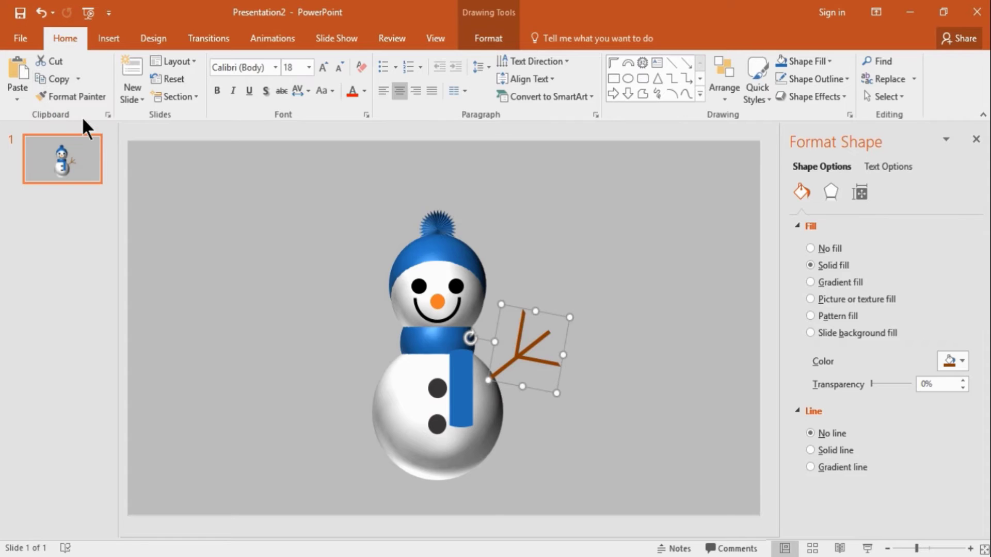
{"action": "left_click", "coordinate": [503, 38]}
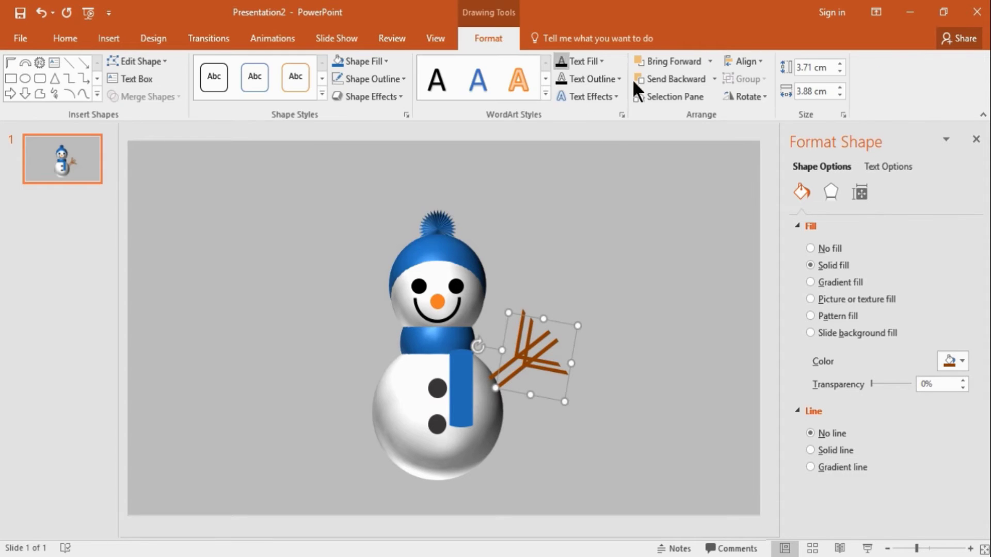
{"action": "left_click", "coordinate": [749, 97]}
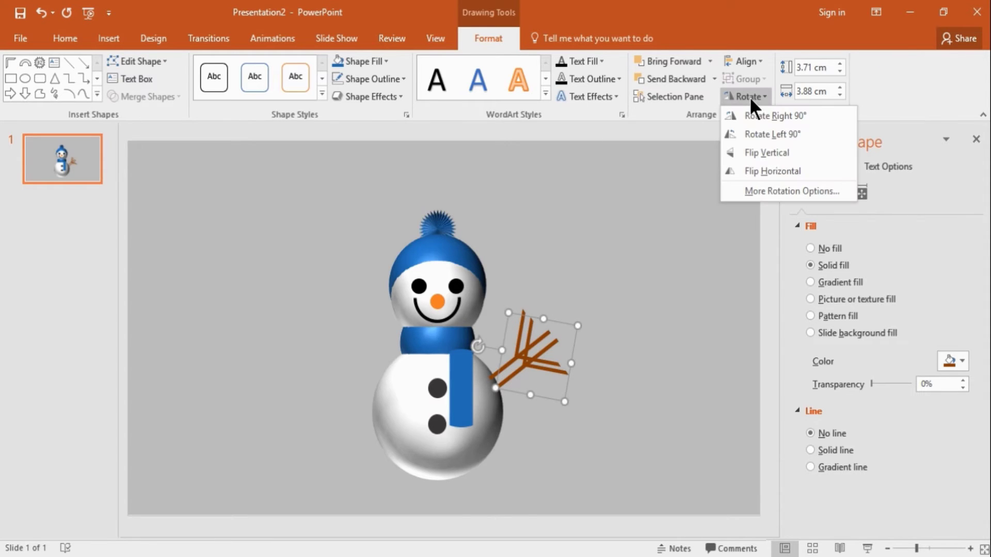
{"action": "left_click", "coordinate": [755, 133]}
{"action": "left_click_drag", "start_coordinate": [560, 395], "coordinate": [371, 370]}
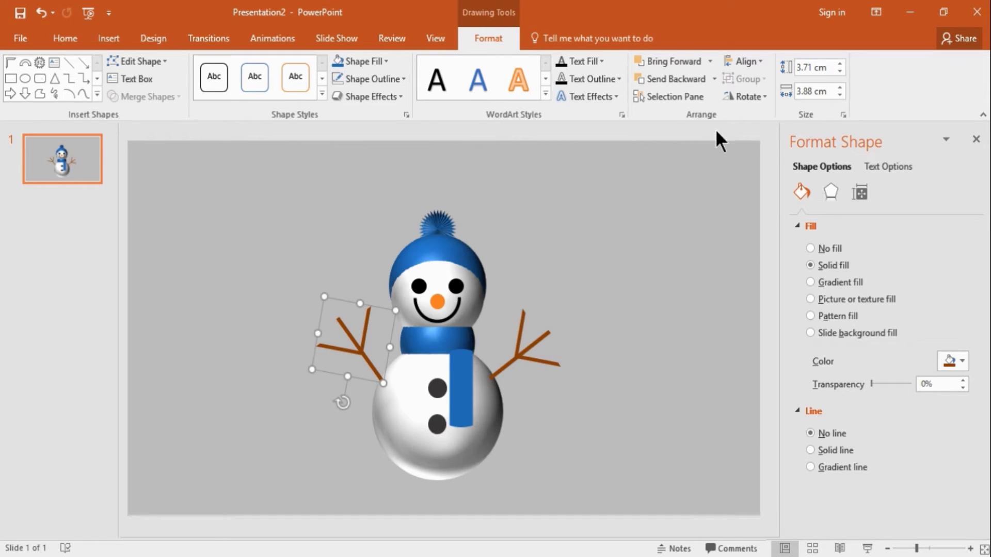
Flip the left arm horizontally, fine-tune its tilt and position, then select all snowman parts.
{"action": "left_click", "coordinate": [748, 96]}
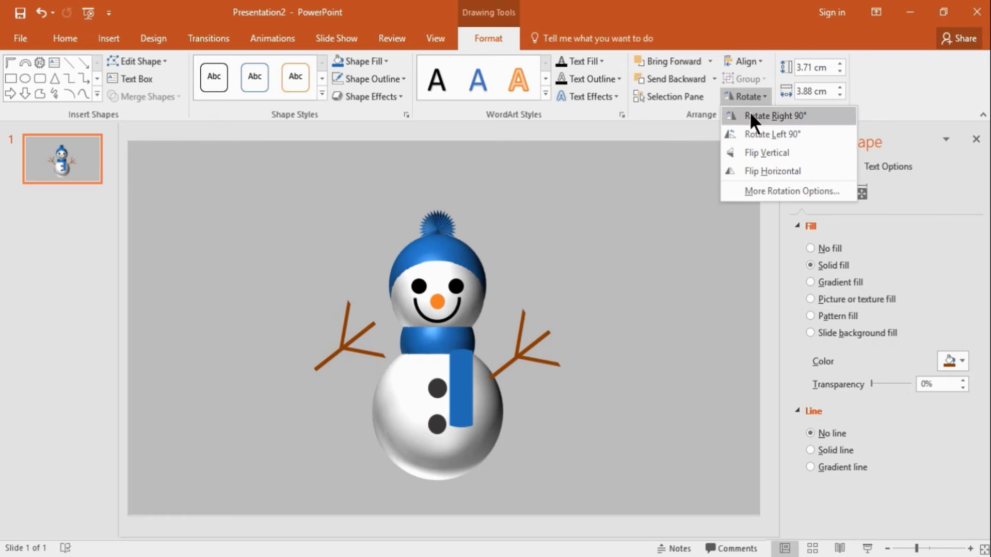
{"action": "left_click", "coordinate": [757, 168]}
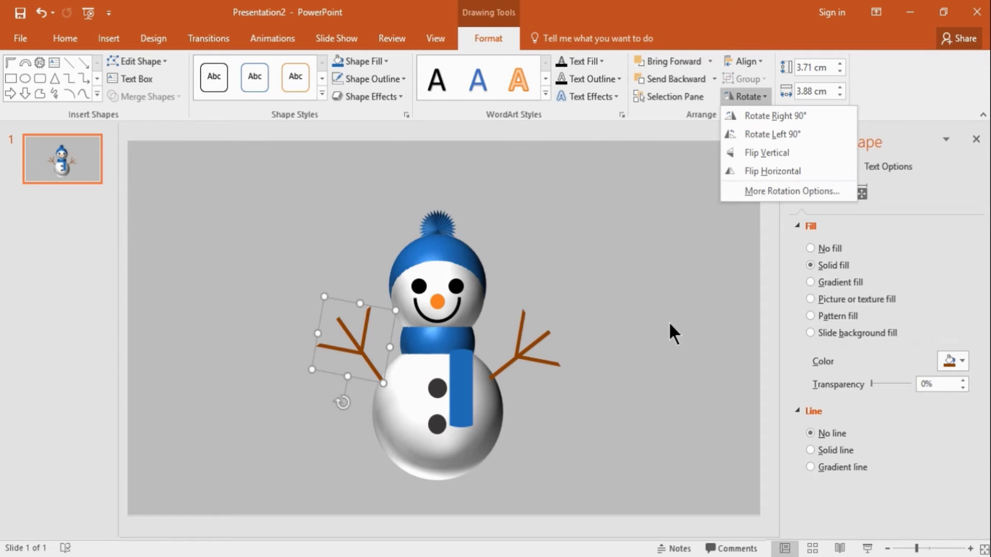
{"action": "left_click_drag", "start_coordinate": [343, 403], "coordinate": [353, 403]}
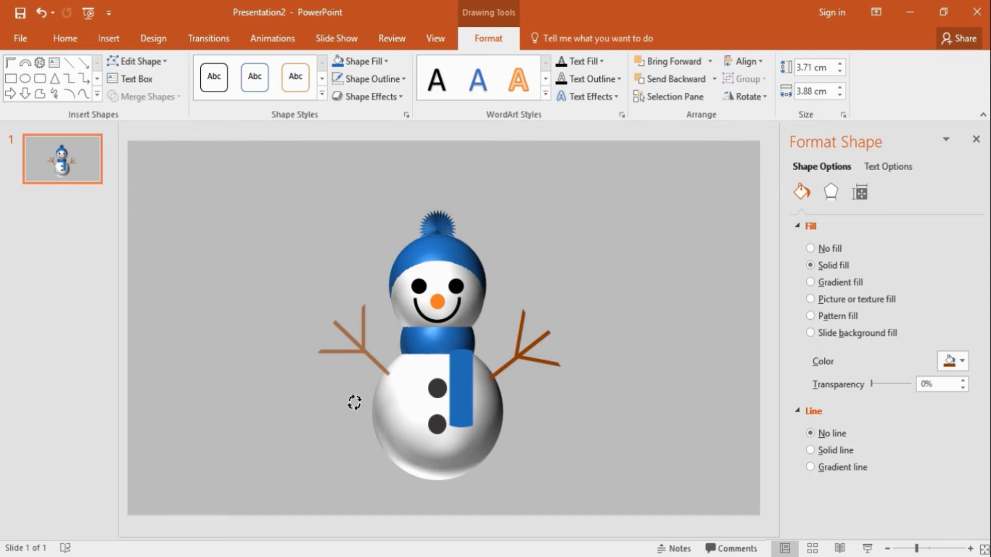
{"action": "left_click_drag", "start_coordinate": [360, 348], "coordinate": [357, 353]}
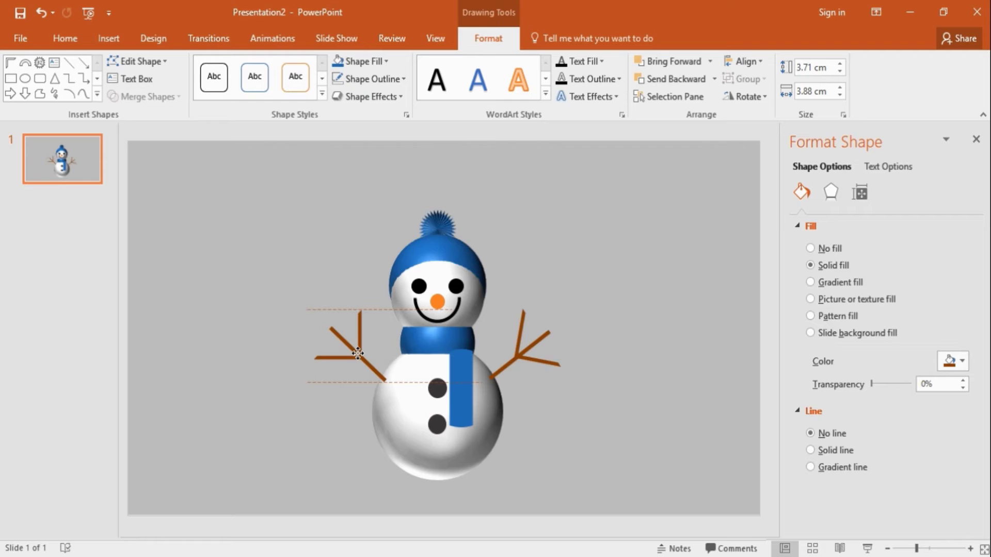
{"action": "left_click_drag", "start_coordinate": [357, 354], "coordinate": [357, 355]}
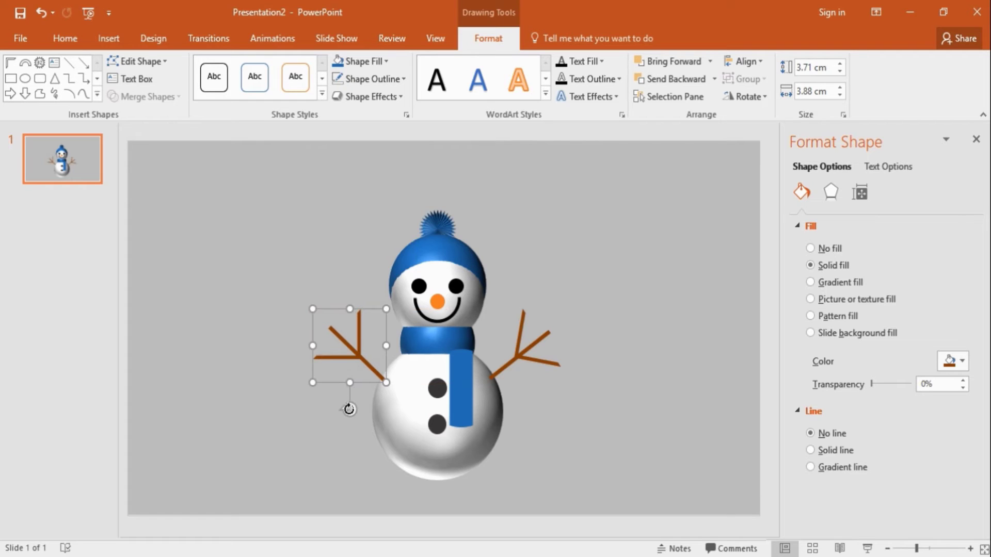
{"action": "left_click_drag", "start_coordinate": [349, 410], "coordinate": [356, 409]}
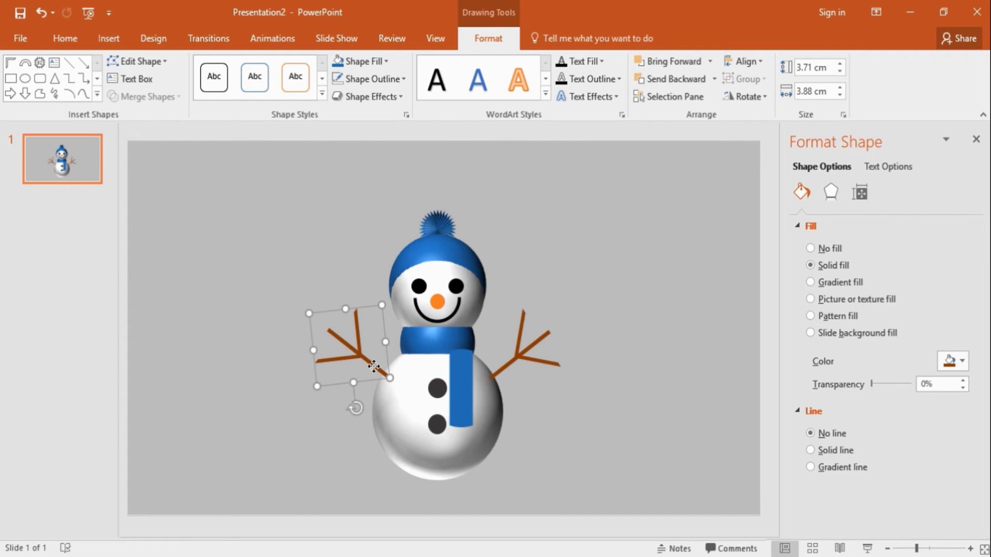
{"action": "left_click_drag", "start_coordinate": [374, 366], "coordinate": [372, 368]}
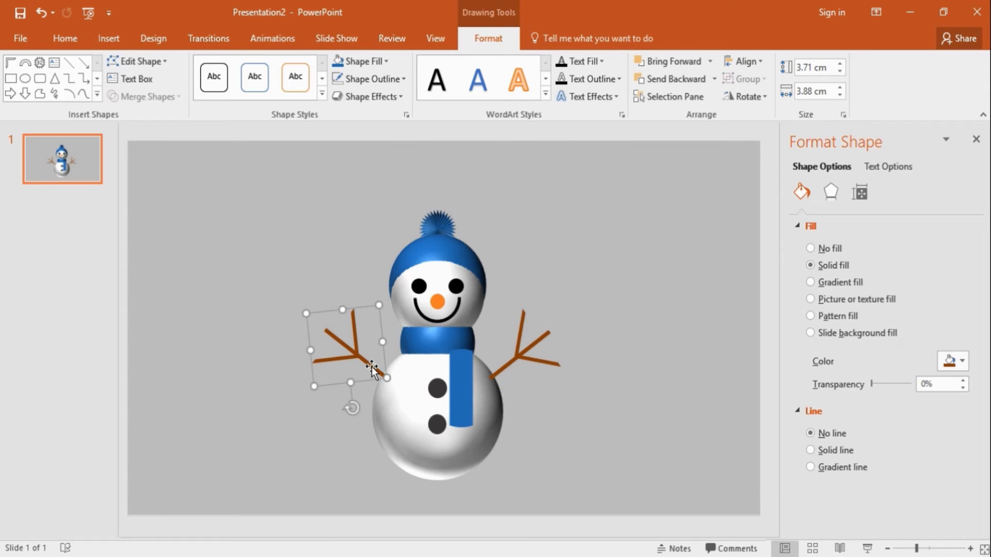
{"action": "left_click", "coordinate": [224, 369]}
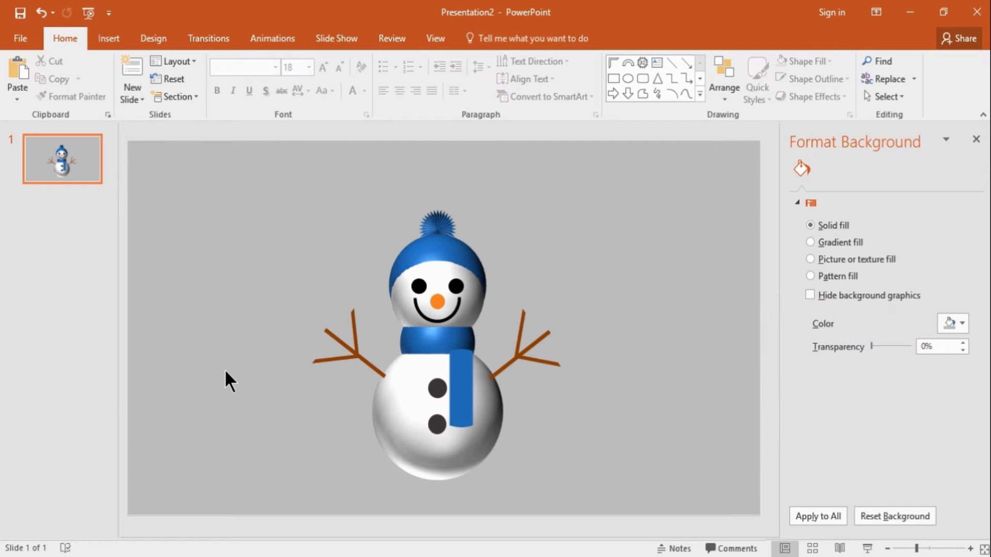
{"action": "left_click_drag", "start_coordinate": [257, 165], "coordinate": [515, 490]}
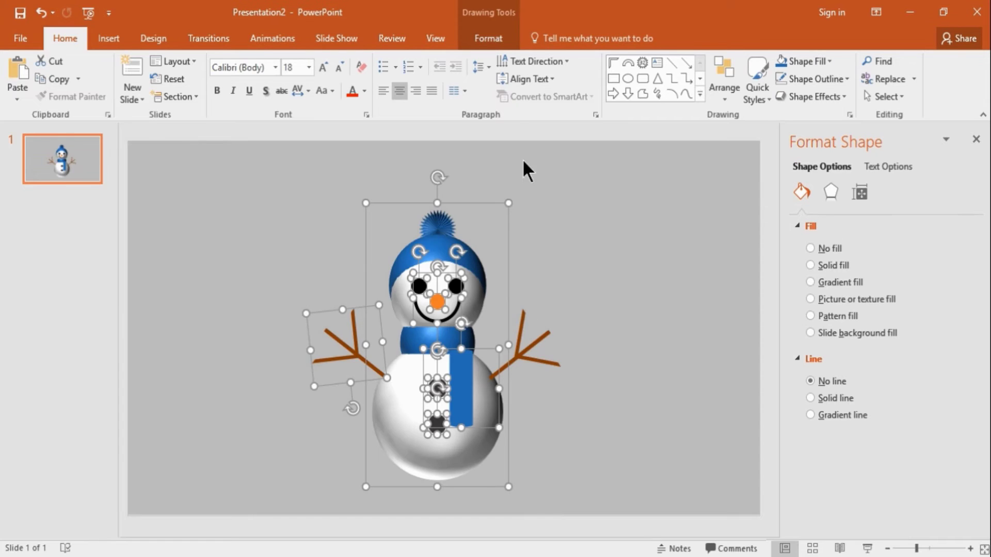
{"action": "left_click", "coordinate": [495, 36]}
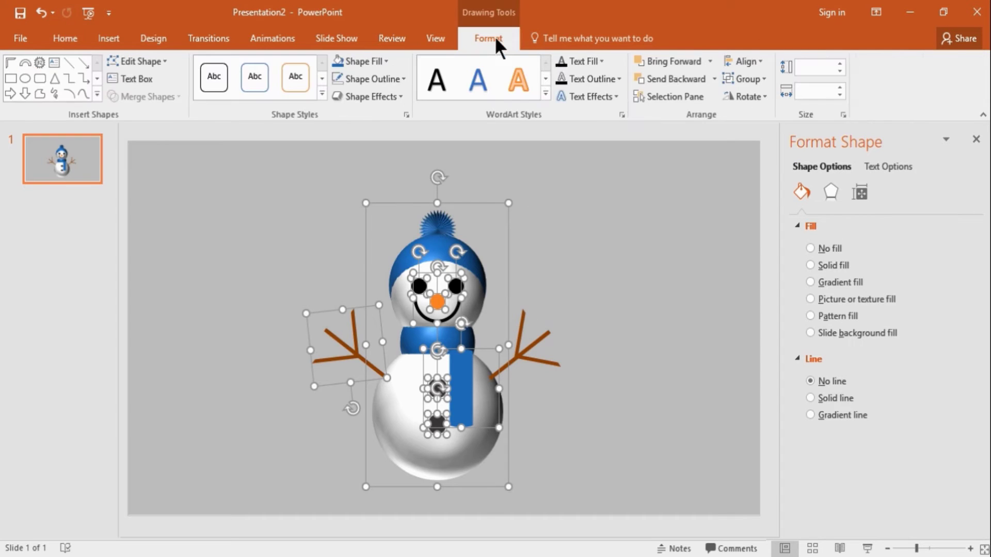
Group all the snowman shapes, including the right arm, into one object.
{"action": "left_click", "coordinate": [754, 81]}
{"action": "left_click", "coordinate": [750, 98]}
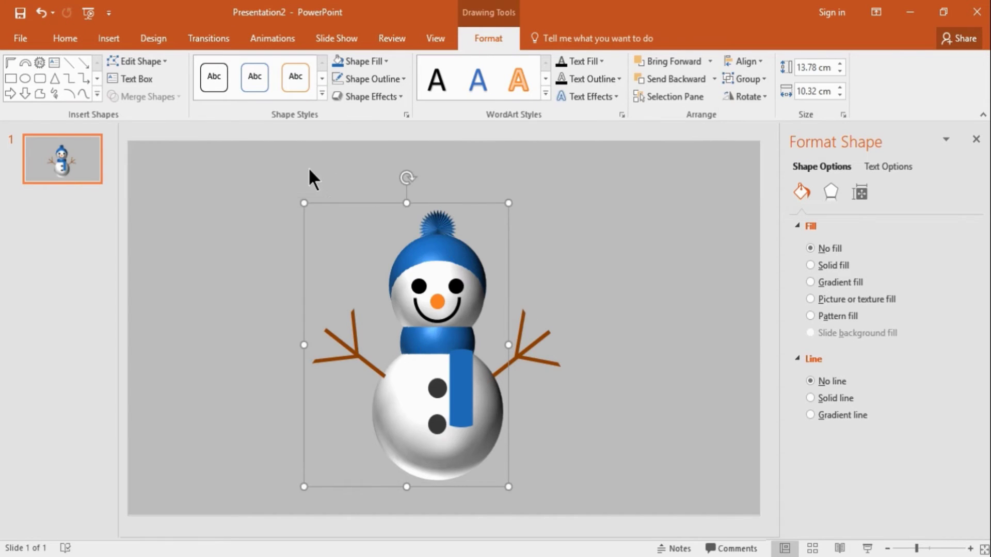
{"action": "left_click_drag", "start_coordinate": [271, 173], "coordinate": [596, 510]}
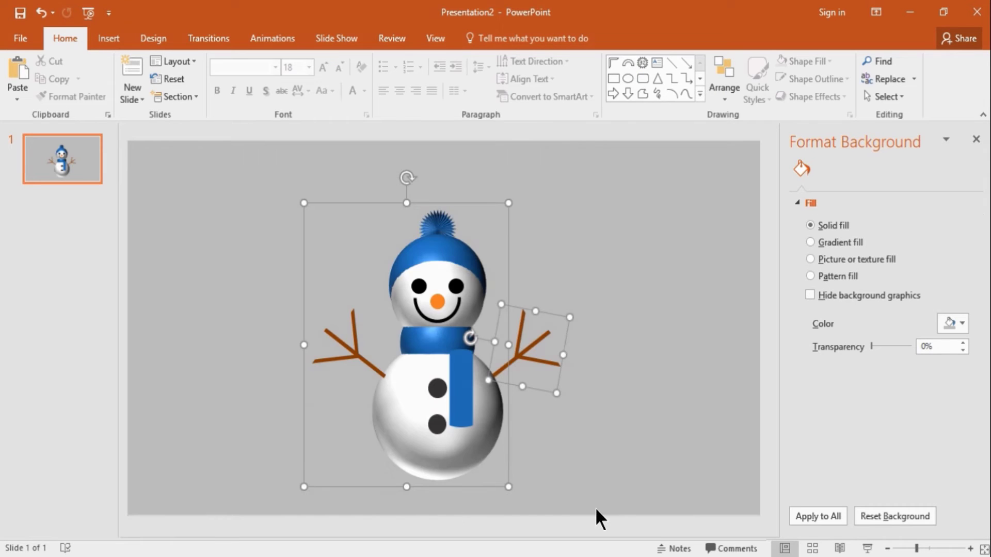
{"action": "left_click", "coordinate": [746, 85]}
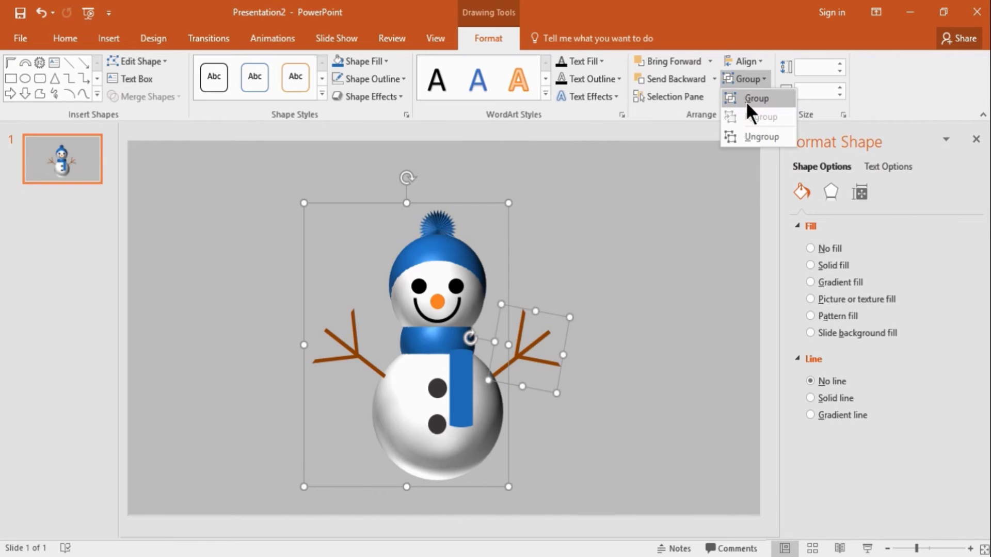
{"action": "left_click", "coordinate": [746, 101]}
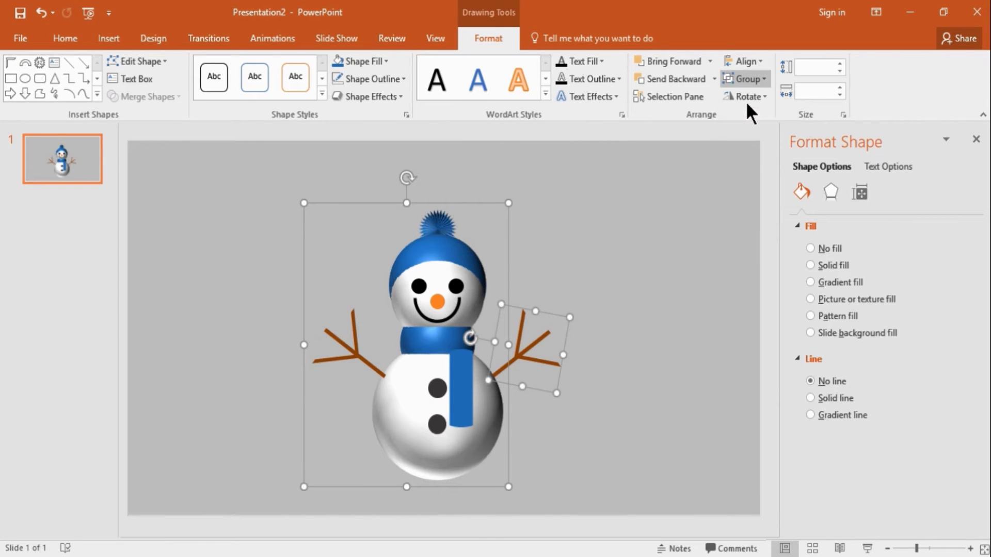
Set the snowman group's 3-D X rotation to 330°.
{"action": "left_click", "coordinate": [832, 196]}
{"action": "left_click", "coordinate": [936, 383]}
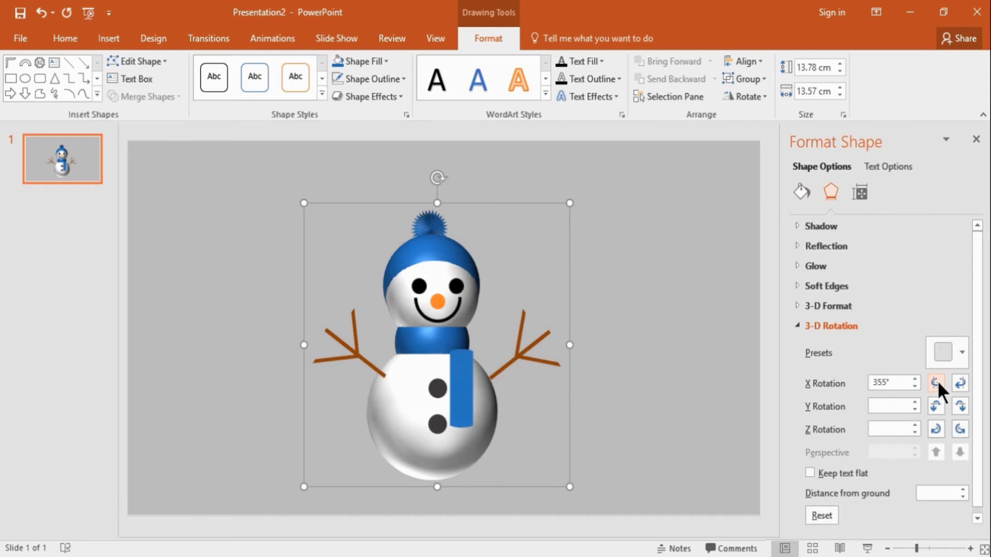
{"action": "left_click", "coordinate": [936, 382]}
{"action": "left_click", "coordinate": [936, 383]}
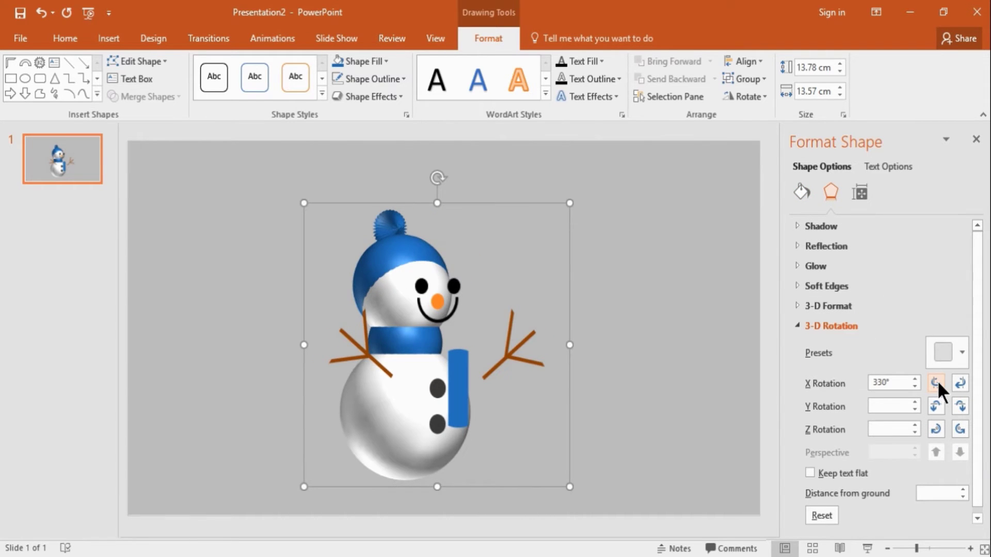
{"action": "left_click", "coordinate": [481, 363]}
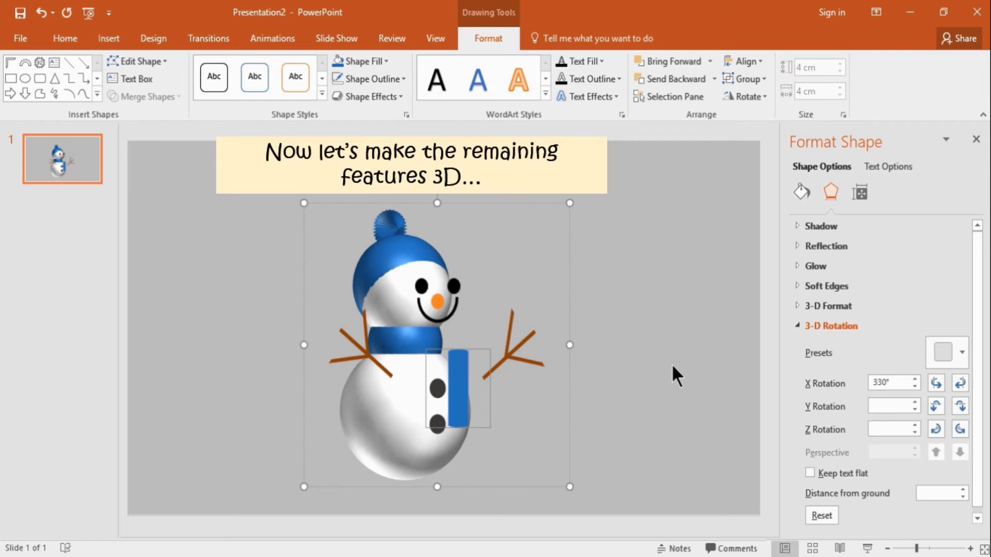
Apply the first top bevel preset to the scarf end at 57 pt width and height.
{"action": "left_click", "coordinate": [821, 325]}
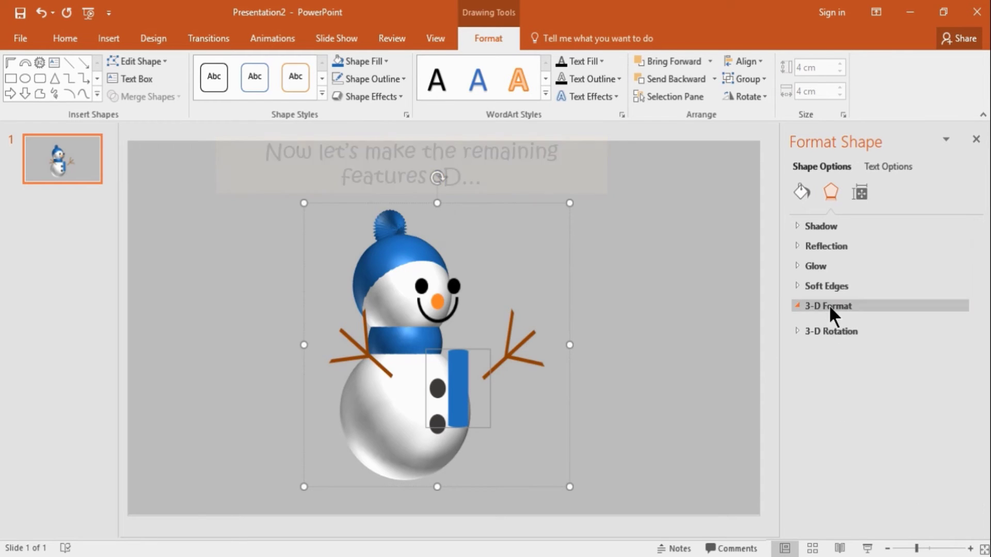
{"action": "left_click", "coordinate": [829, 305]}
{"action": "left_click", "coordinate": [837, 351]}
{"action": "left_click", "coordinate": [833, 221]}
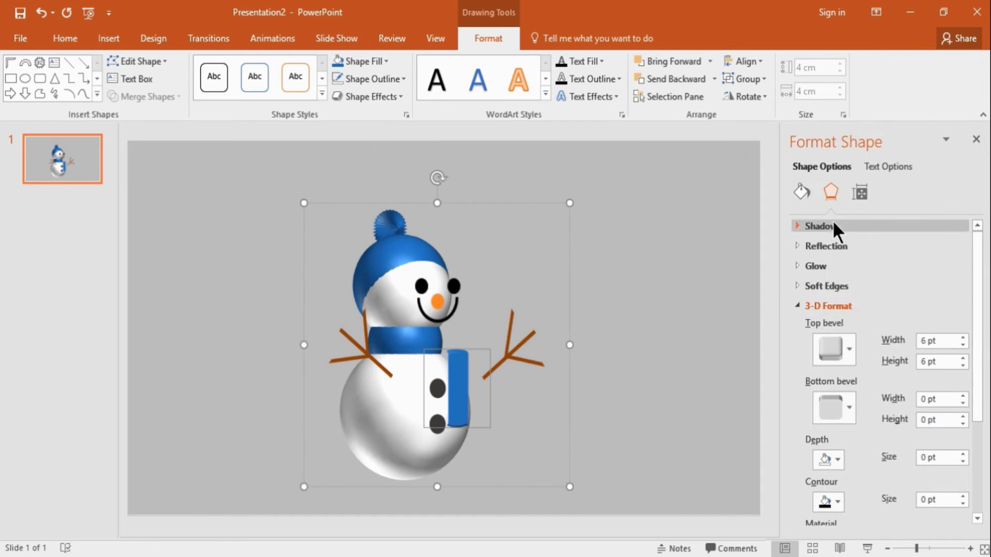
{"action": "type", "text": "57"}
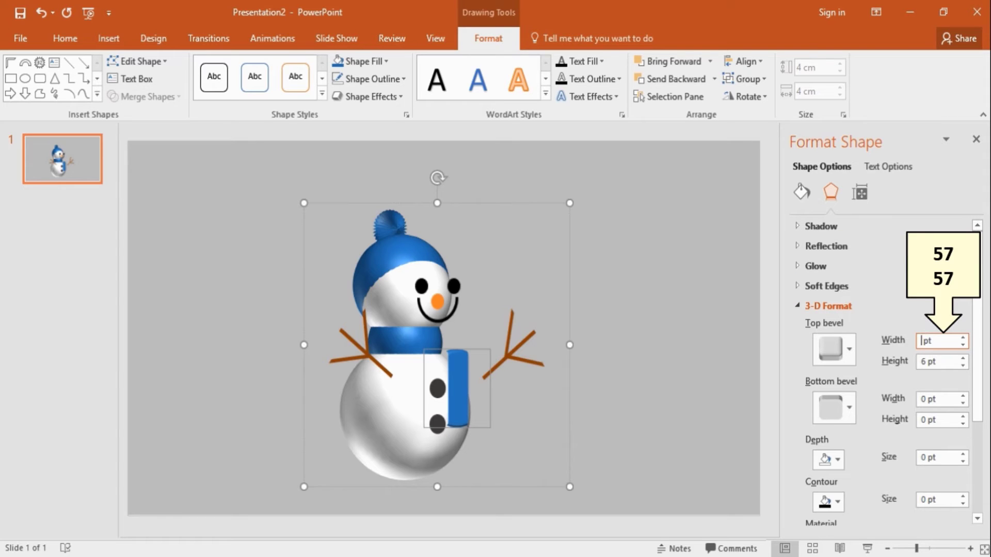
{"action": "key", "text": "Tab"}
{"action": "type", "text": "57"}
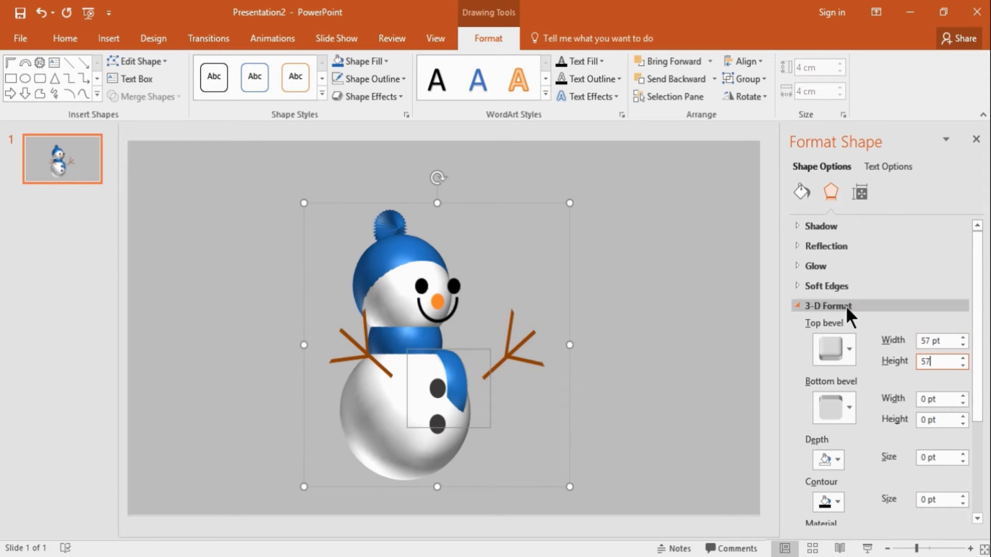
{"action": "left_click", "coordinate": [843, 308]}
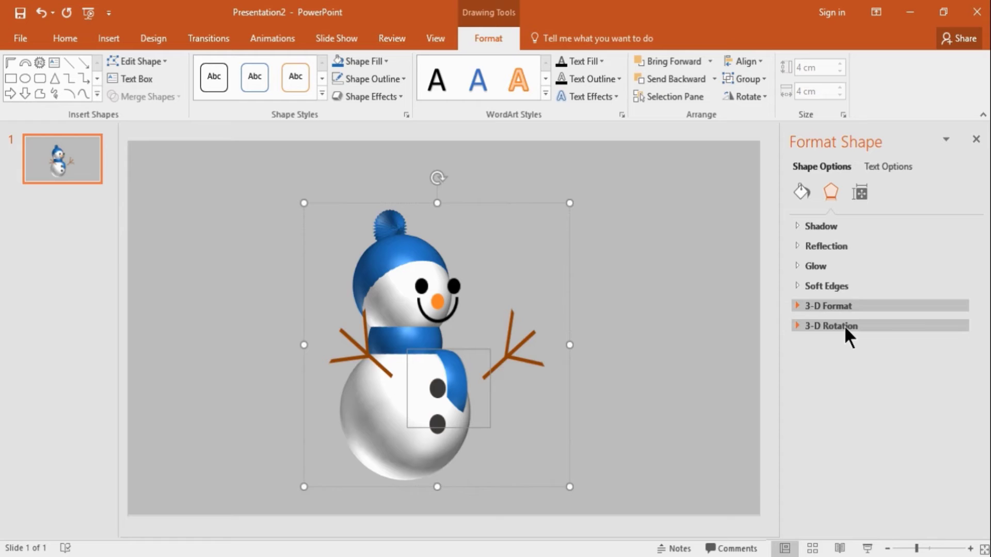
Set the scarf end's distance from ground to -4 pt.
{"action": "left_click", "coordinate": [844, 325]}
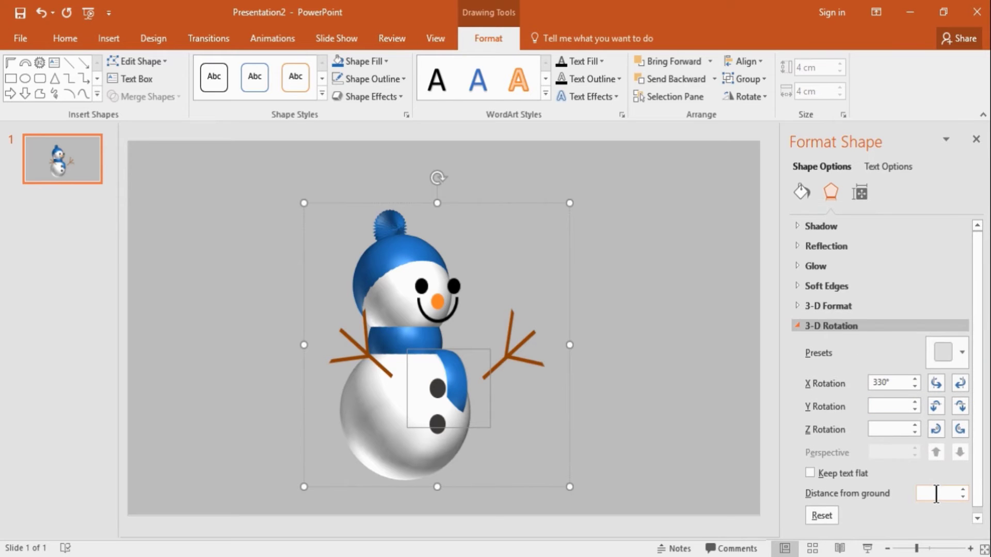
{"action": "left_click", "coordinate": [936, 494]}
{"action": "type", "text": "-4"}
{"action": "key", "text": "Return"}
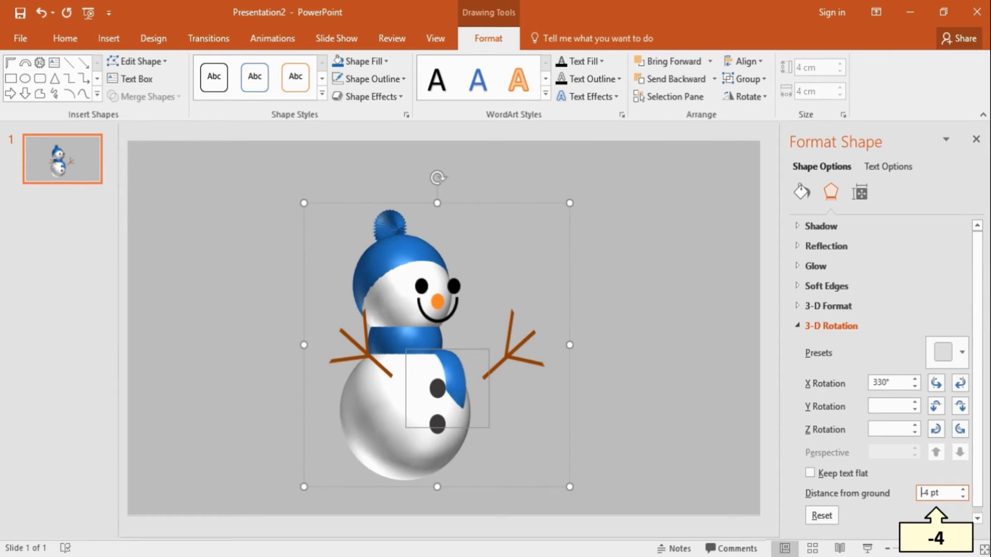
Select both stick arms and apply the first top and bottom bevel presets (6 pt).
{"action": "left_click", "coordinate": [523, 343]}
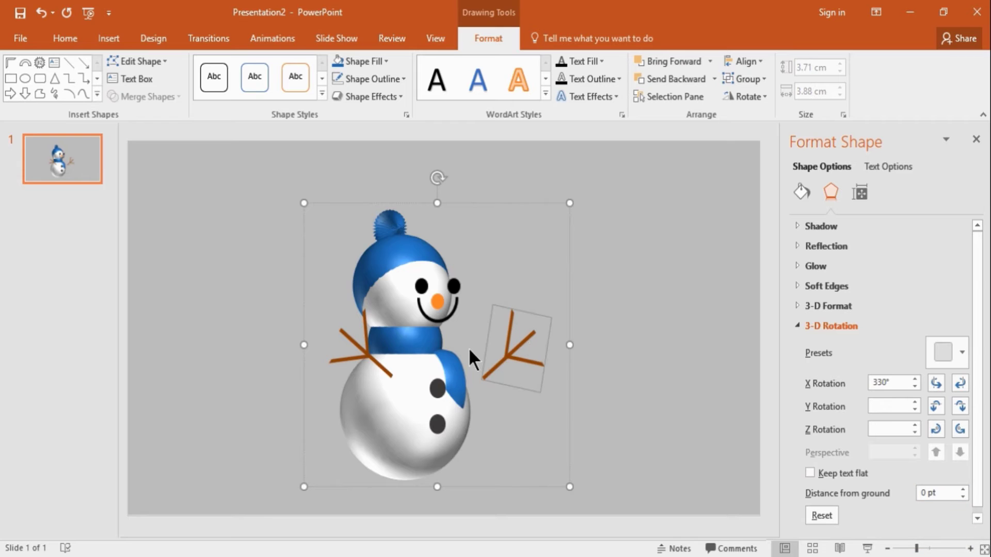
{"action": "left_click", "coordinate": [360, 348], "text": "ctrl"}
{"action": "left_click", "coordinate": [812, 324]}
{"action": "left_click", "coordinate": [824, 303]}
{"action": "left_click", "coordinate": [836, 348]}
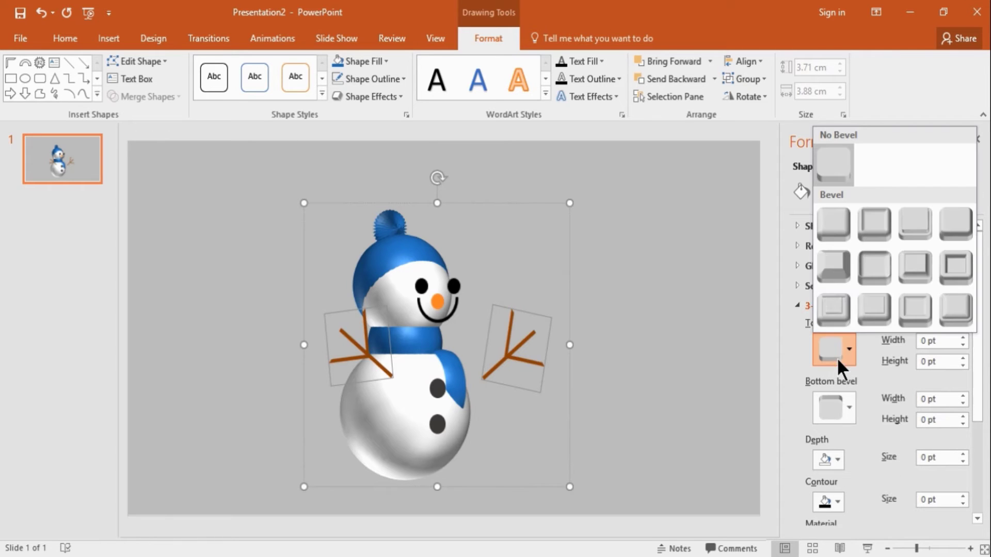
{"action": "left_click", "coordinate": [835, 240]}
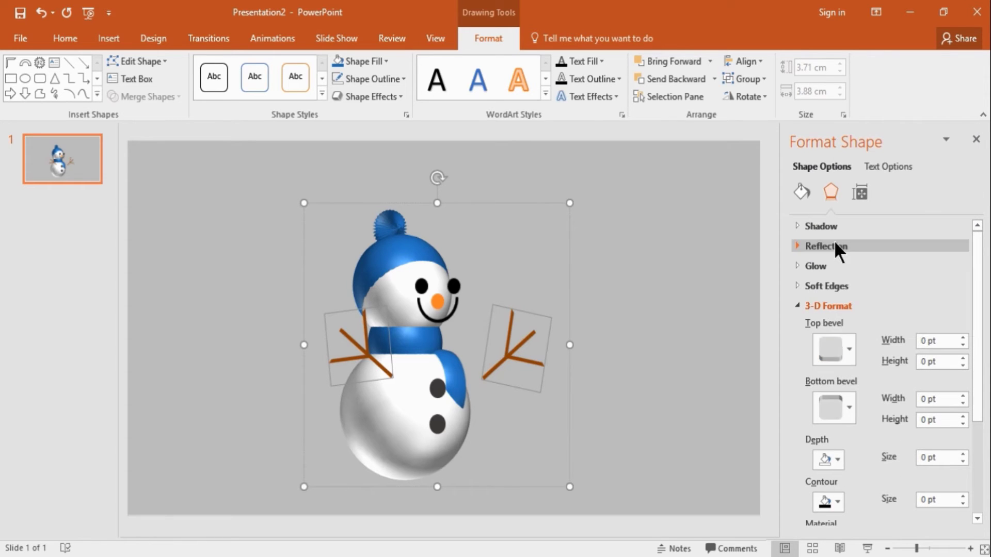
{"action": "left_click", "coordinate": [841, 402]}
{"action": "left_click", "coordinate": [838, 285]}
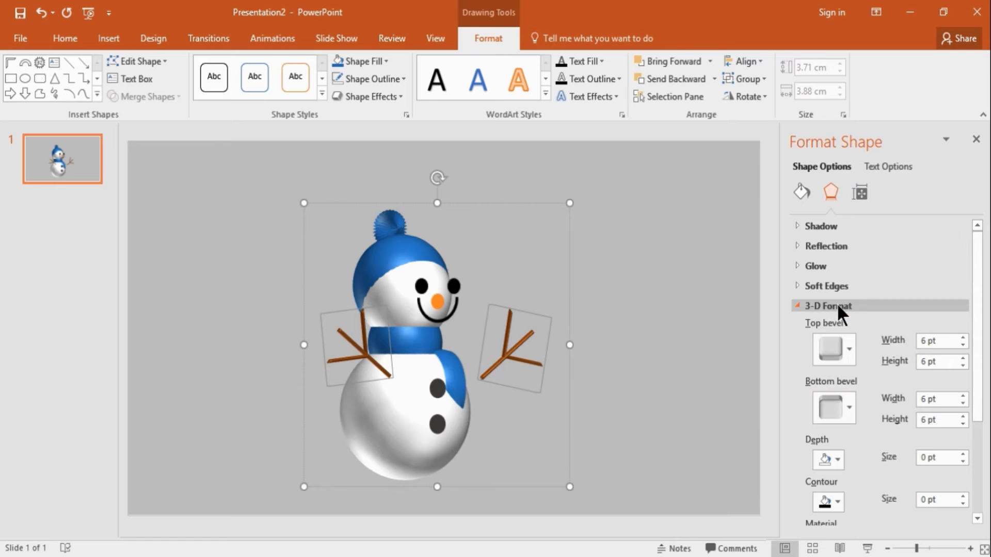
Set the arms' distance from ground to -74 pt.
{"action": "left_click", "coordinate": [837, 304]}
{"action": "left_click", "coordinate": [837, 325]}
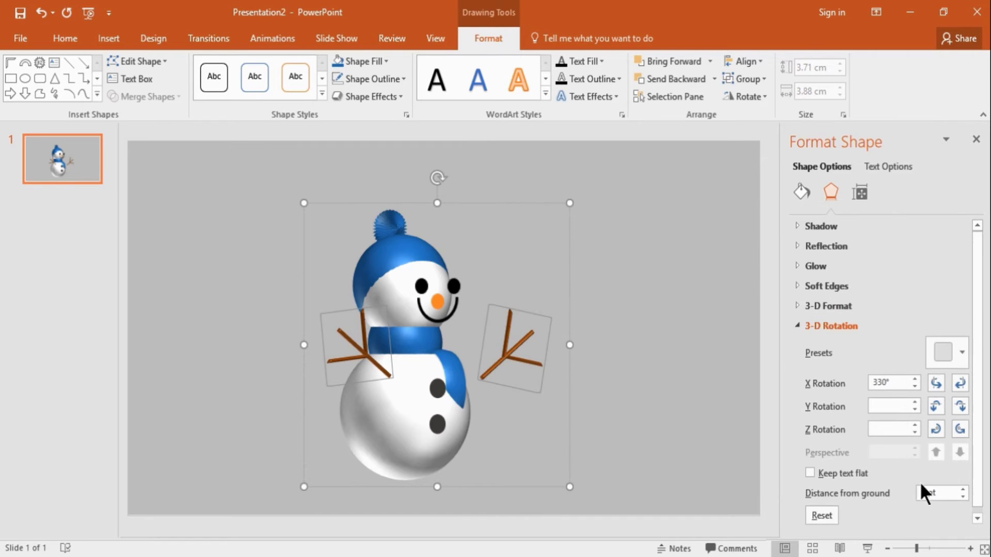
{"action": "left_click", "coordinate": [924, 493]}
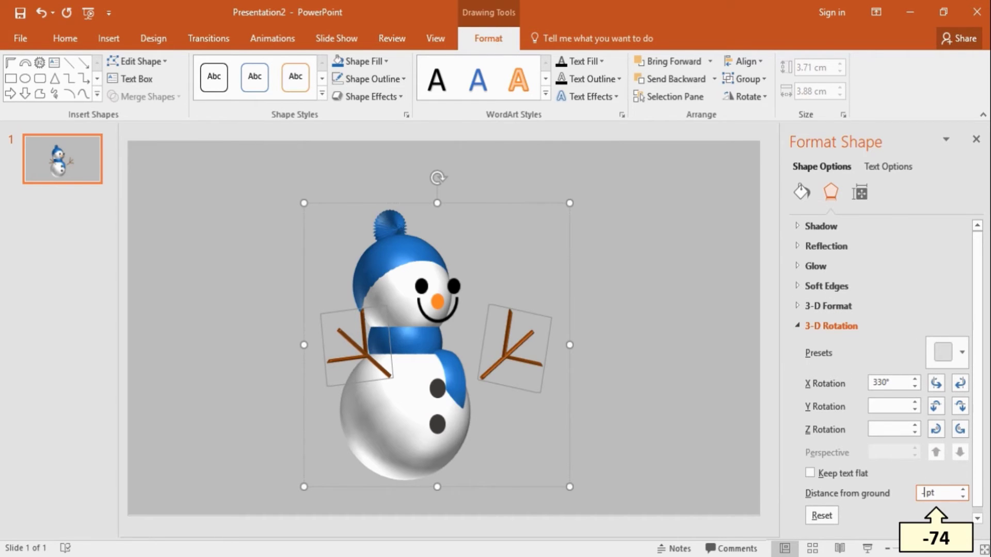
{"action": "type", "text": "-74"}
{"action": "key", "text": "Return"}
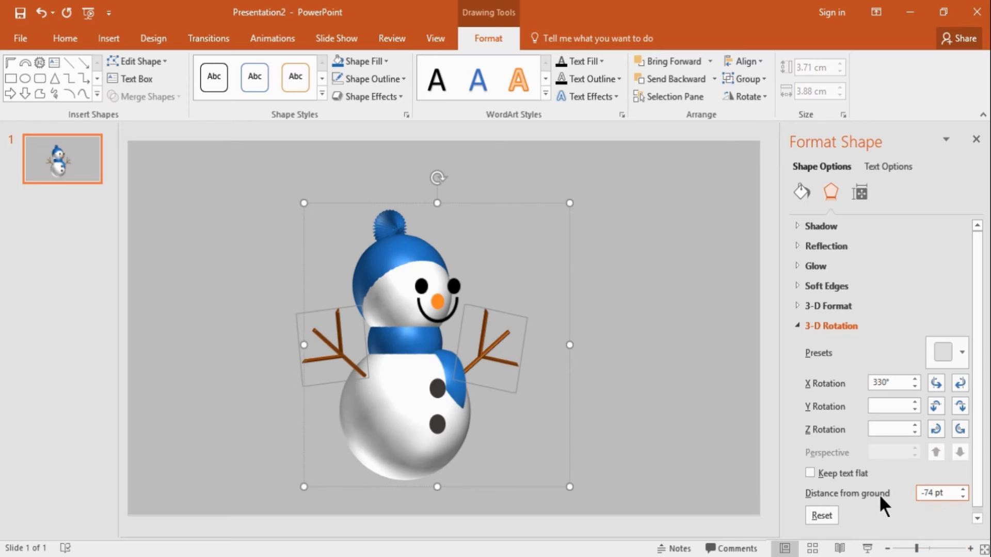
{"action": "left_click", "coordinate": [421, 285]}
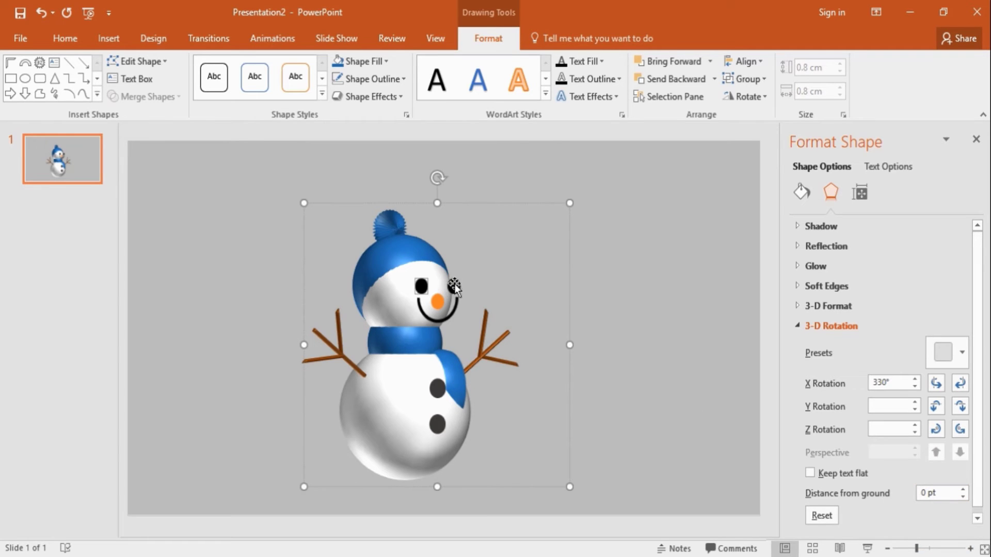
Give both eyes the first top bevel preset at 11 pt width and height.
{"action": "left_click_drag", "start_coordinate": [454, 287], "coordinate": [460, 290]}
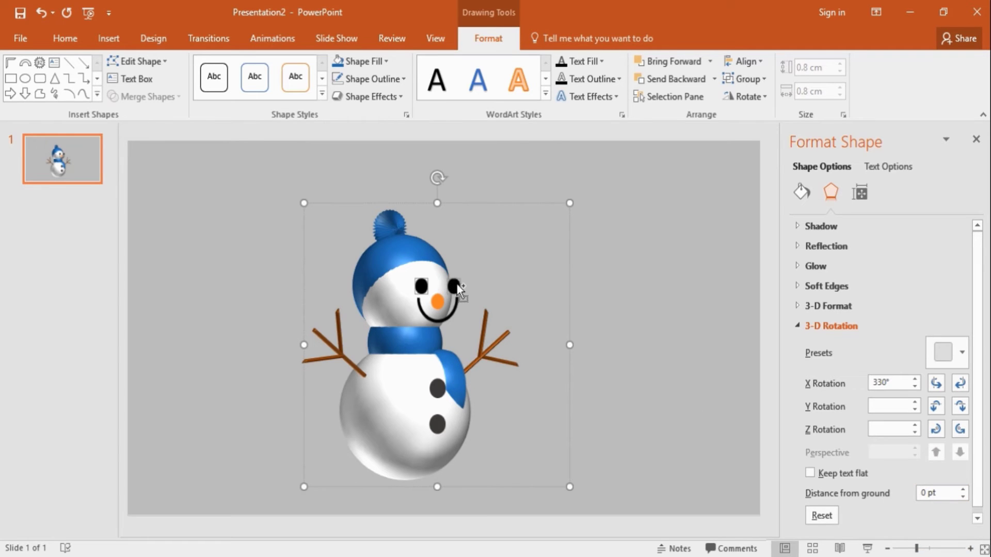
{"action": "left_click", "coordinate": [832, 326]}
{"action": "left_click", "coordinate": [840, 305]}
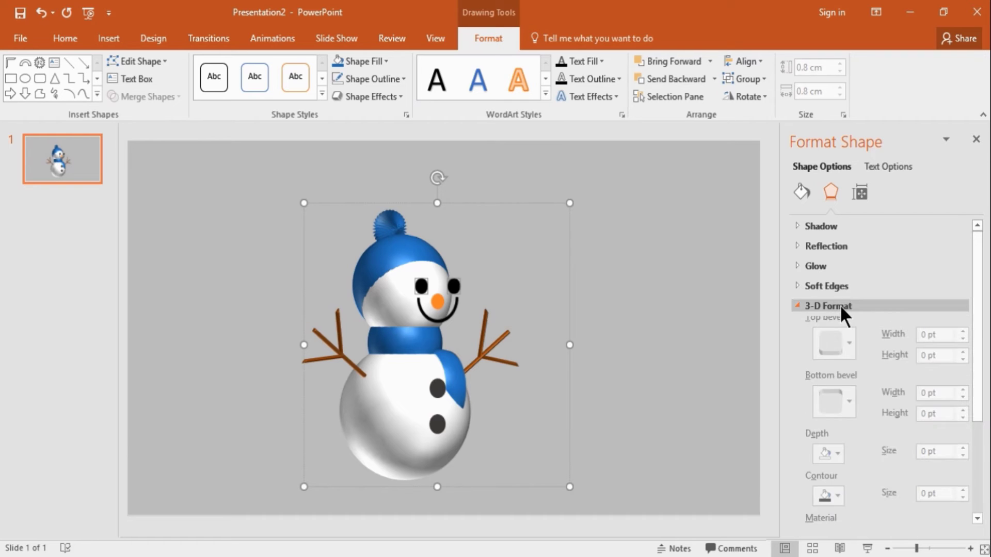
{"action": "left_click", "coordinate": [841, 357]}
{"action": "left_click", "coordinate": [826, 212]}
{"action": "left_click", "coordinate": [924, 340]}
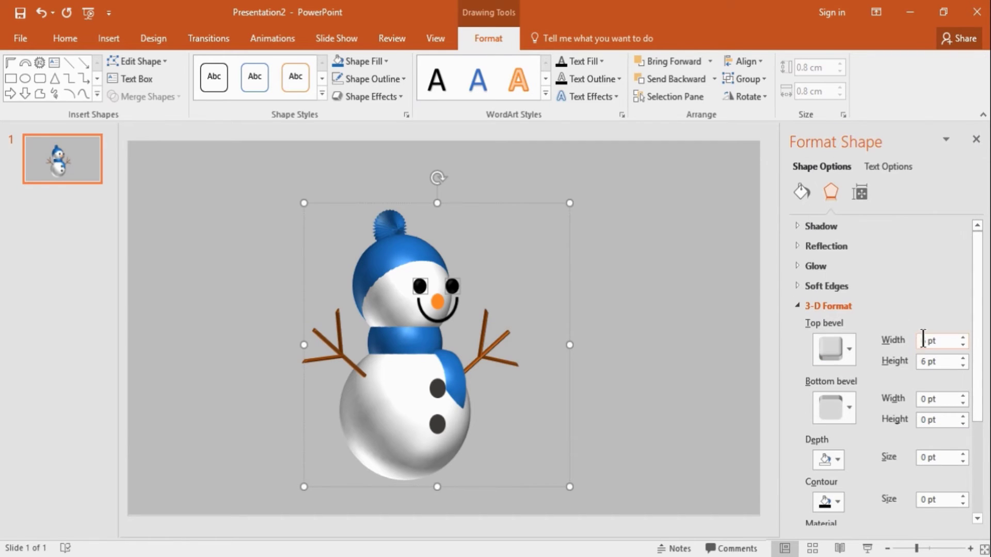
{"action": "key", "text": "BackSpace"}
{"action": "type", "text": "11"}
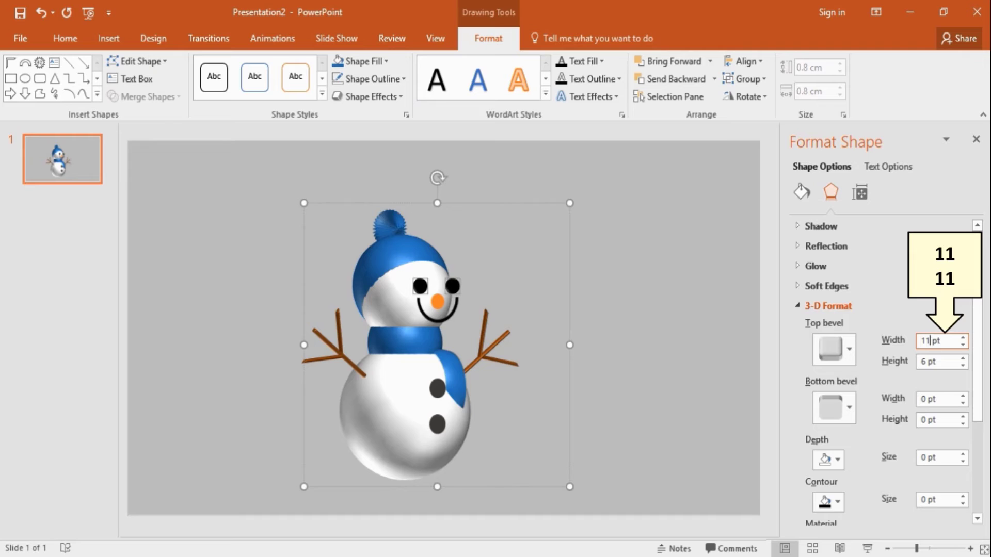
{"action": "key", "text": "Tab"}
{"action": "type", "text": "11"}
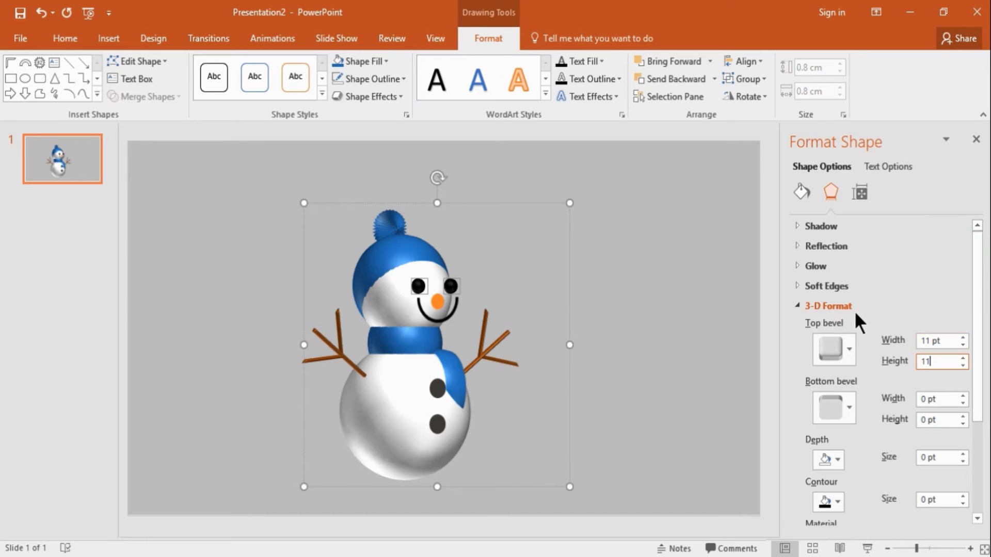
Set the eyes' distance from ground to -31 pt.
{"action": "left_click", "coordinate": [844, 306]}
{"action": "left_click", "coordinate": [844, 327]}
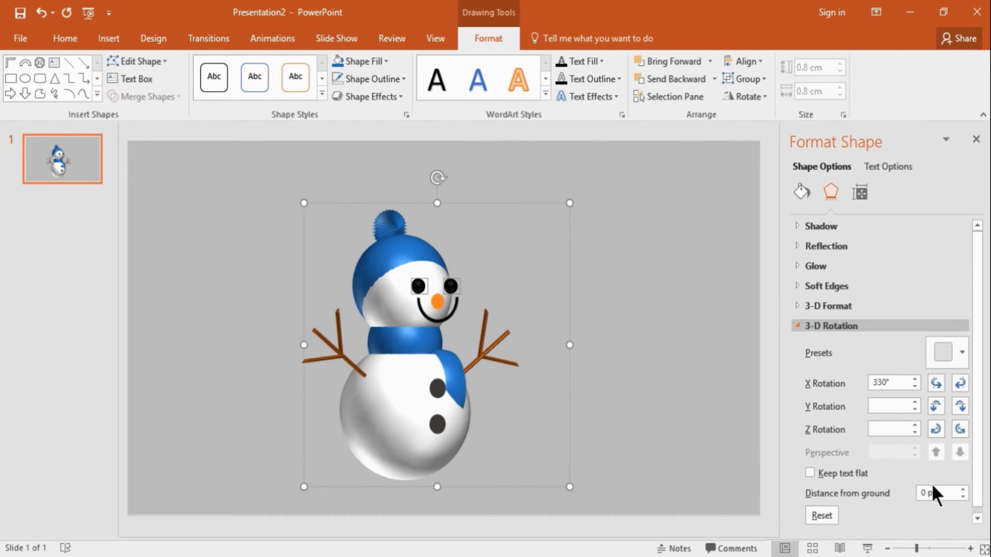
{"action": "left_click", "coordinate": [933, 494]}
{"action": "key", "text": "BackSpace"}
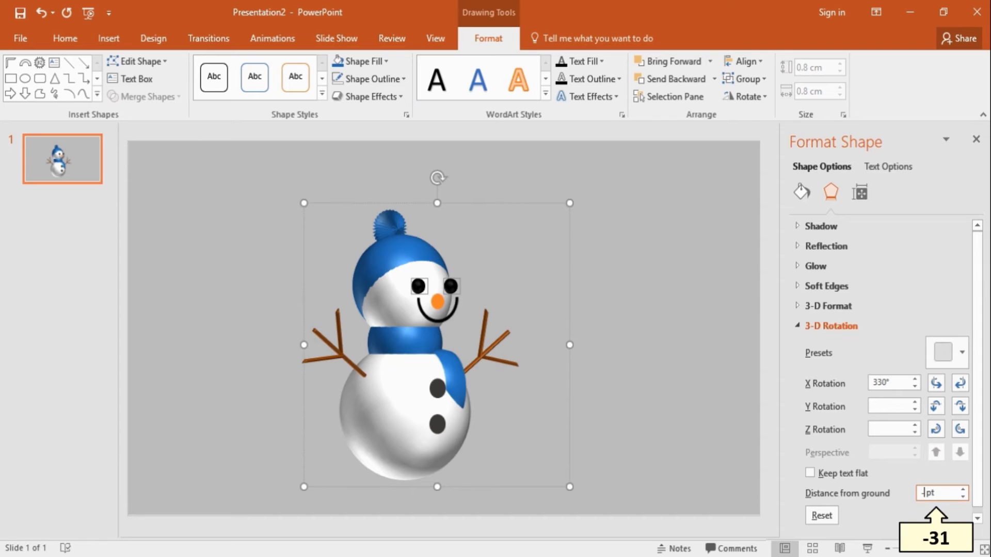
{"action": "type", "text": "-31"}
{"action": "key", "text": "Return"}
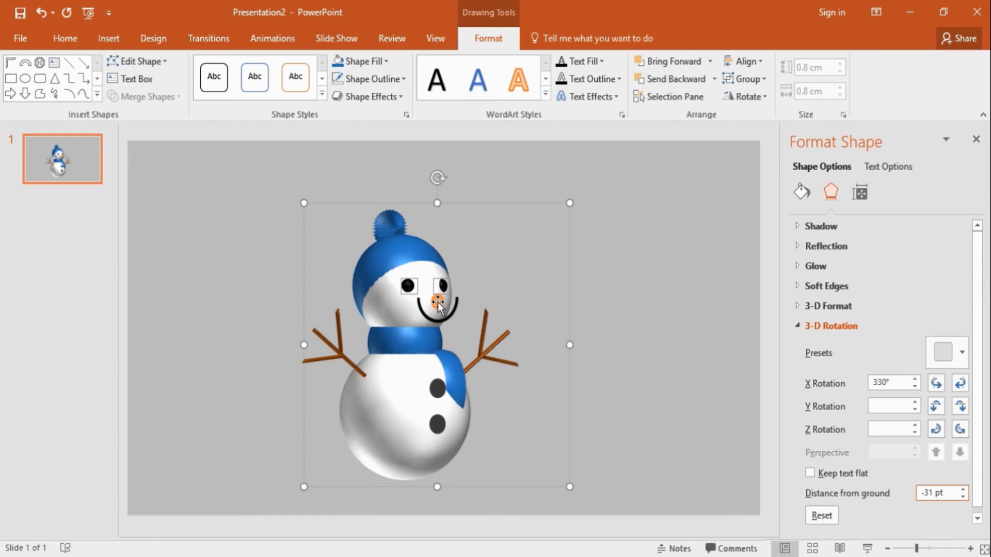
Apply a top bevel preset to the snowman's orange nose.
{"action": "key", "text": "Return"}
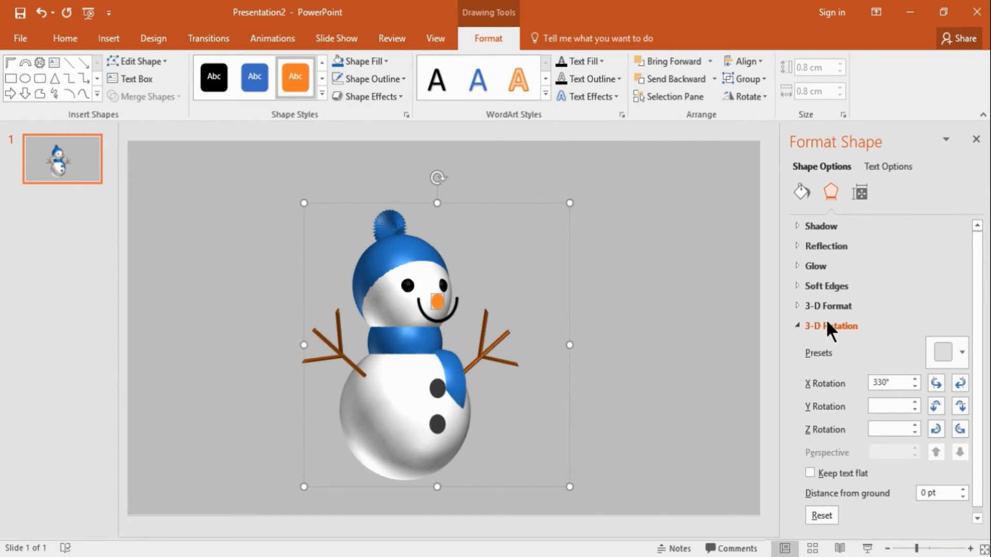
{"action": "left_click", "coordinate": [828, 322]}
{"action": "left_click", "coordinate": [836, 305]}
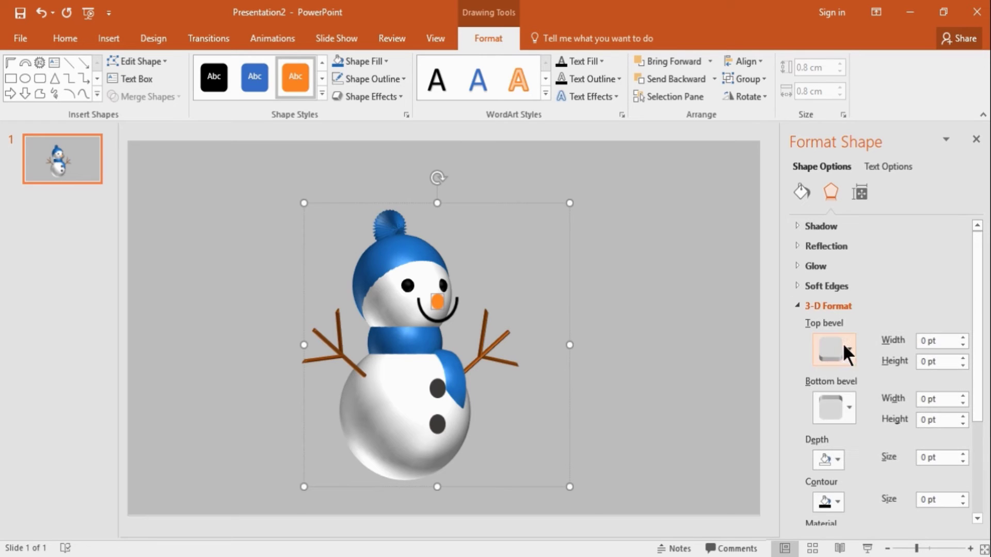
{"action": "left_click", "coordinate": [845, 353]}
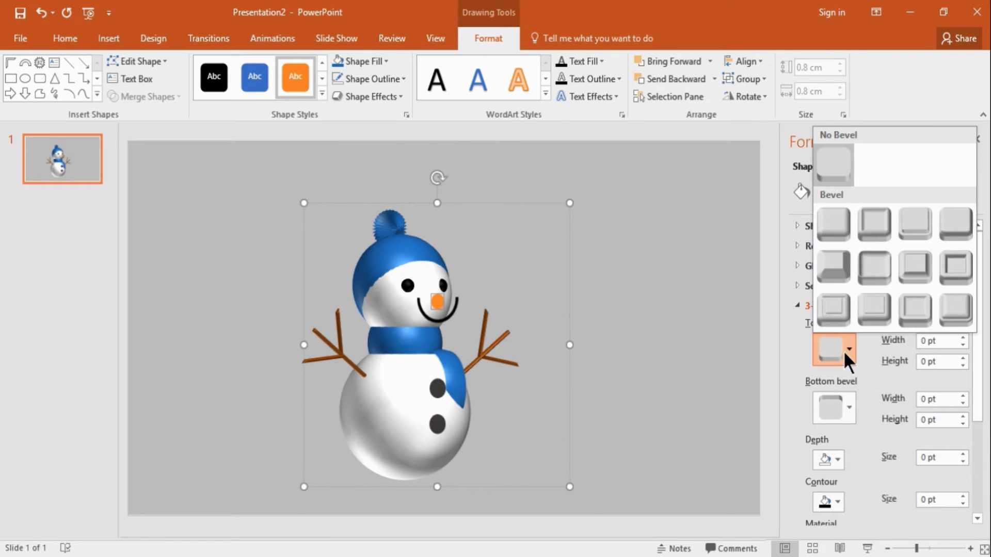
{"action": "left_click", "coordinate": [947, 226]}
Set the nose's top bevel to 28 pt width and 37 pt height.
{"action": "left_click", "coordinate": [930, 341]}
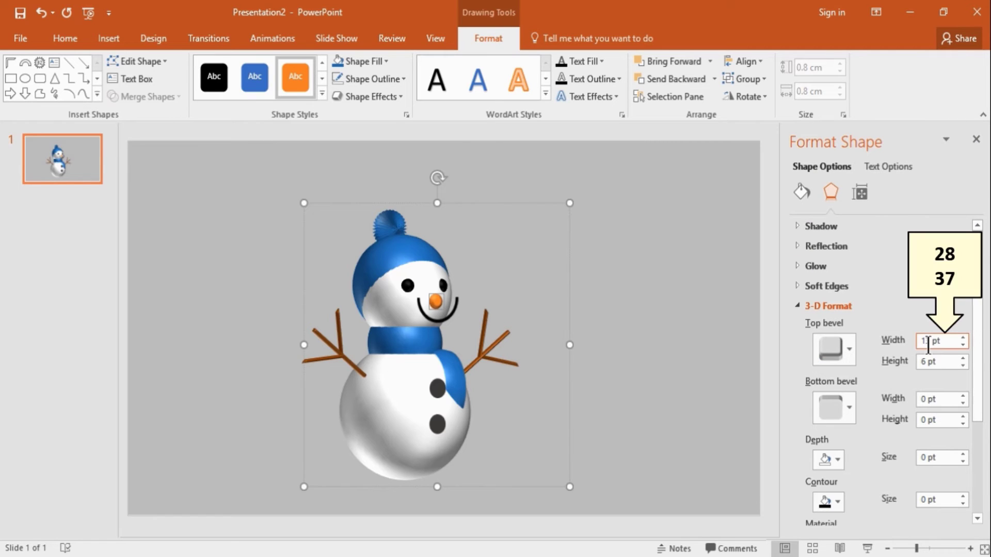
{"action": "key", "text": "BackSpace"}
{"action": "type", "text": ".8"}
{"action": "key", "text": "Tab"}
{"action": "type", "text": "3"}
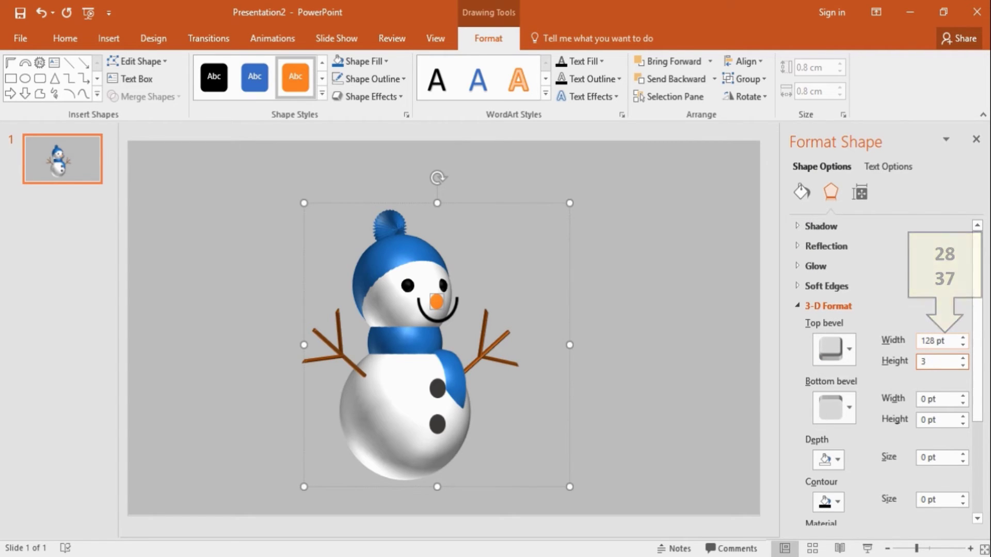
{"action": "left_click", "coordinate": [928, 340]}
{"action": "type", "text": "28"}
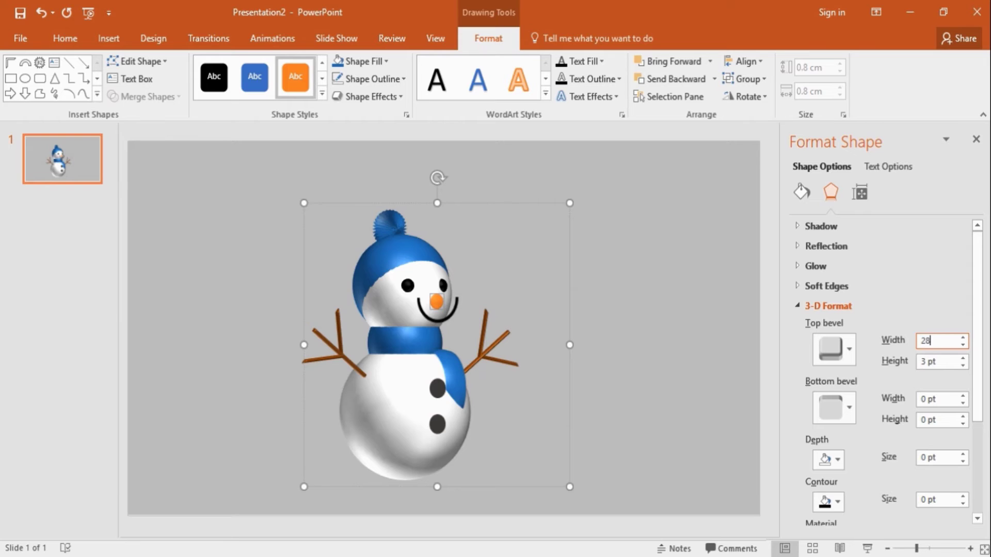
{"action": "key", "text": "Tab"}
{"action": "type", "text": "37"}
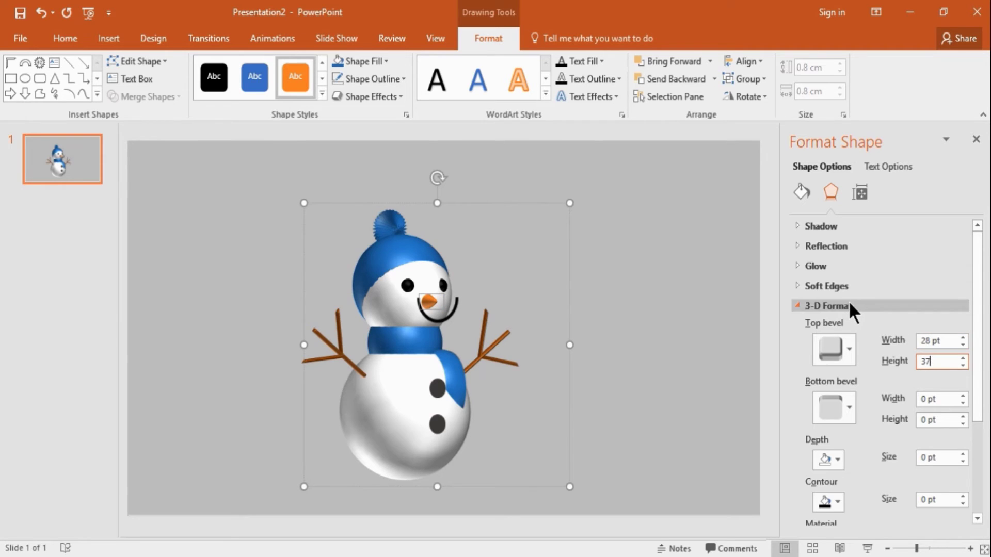
{"action": "left_click", "coordinate": [848, 303]}
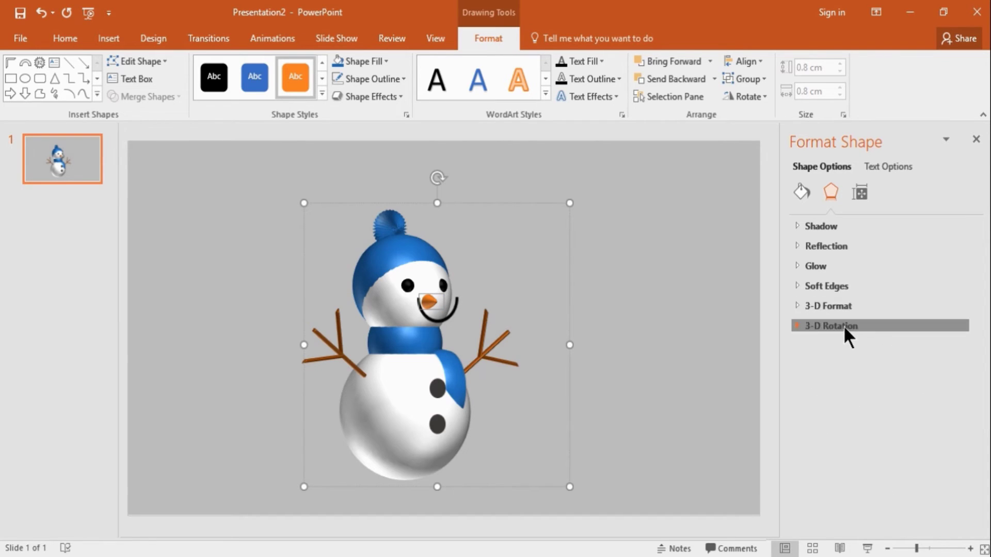
Set the nose's 3-D distance from ground to -4 pt.
{"action": "left_click", "coordinate": [844, 327]}
{"action": "left_click", "coordinate": [927, 496]}
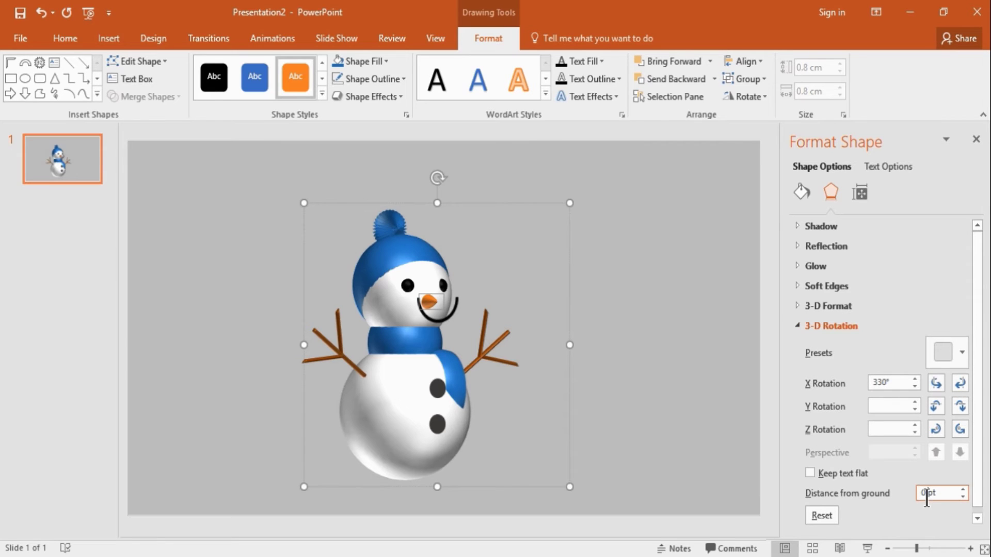
{"action": "type", "text": "-4"}
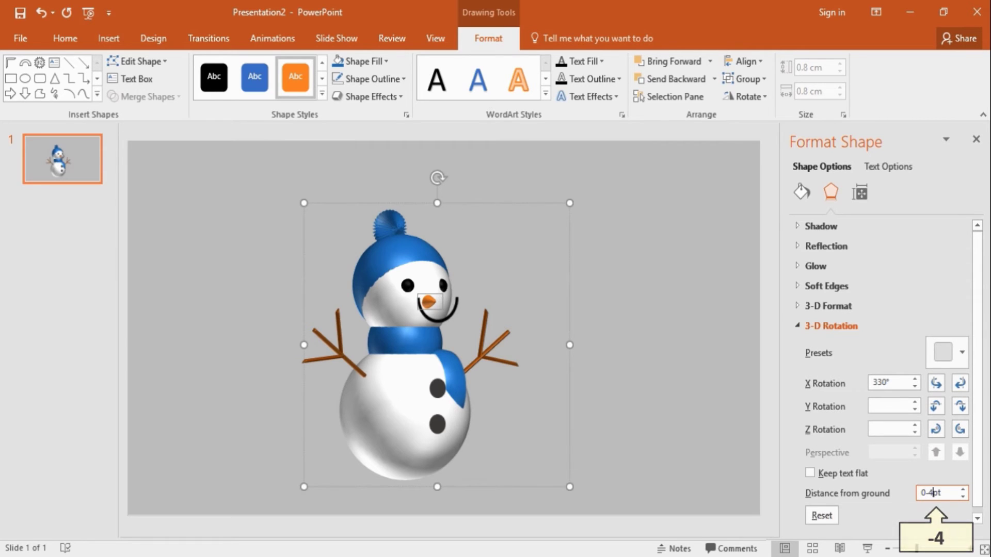
{"action": "left_click", "coordinate": [454, 312]}
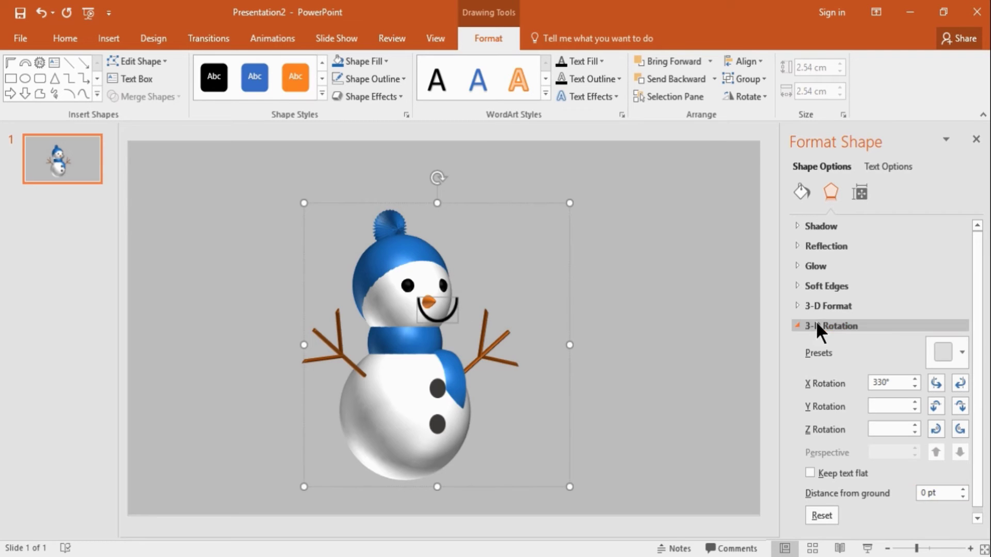
Give the mouth a 6 pt by 6 pt top bevel preset.
{"action": "left_click", "coordinate": [828, 306]}
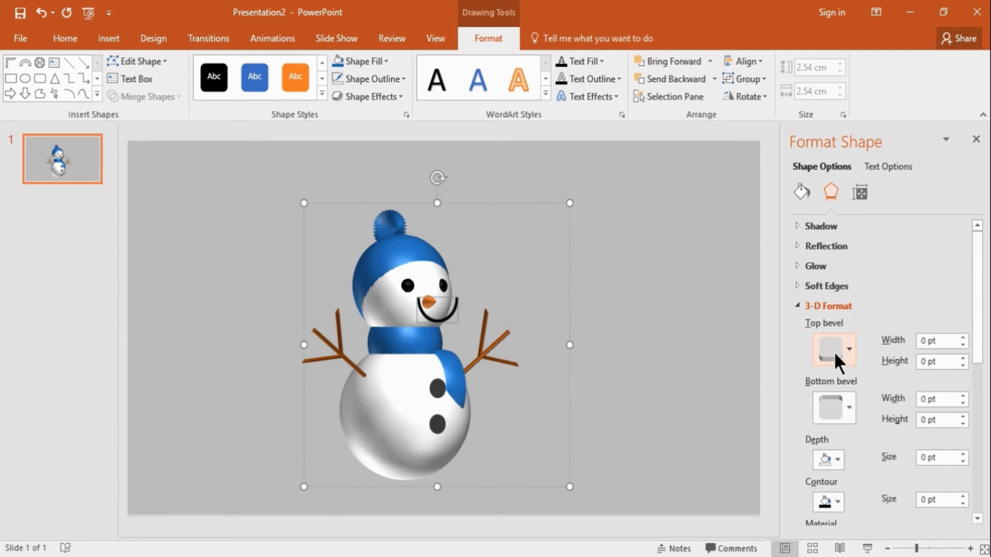
{"action": "left_click", "coordinate": [834, 349]}
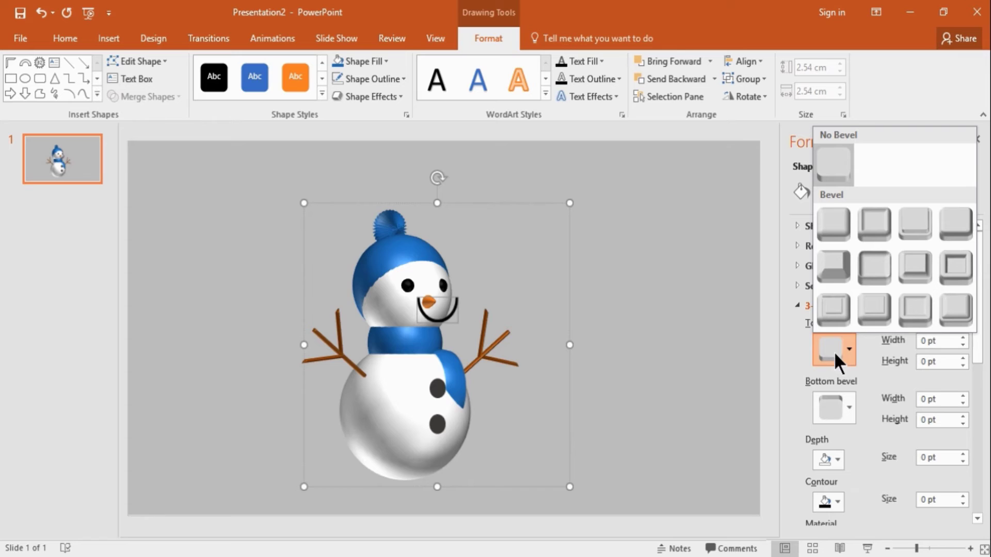
{"action": "left_click", "coordinate": [829, 226]}
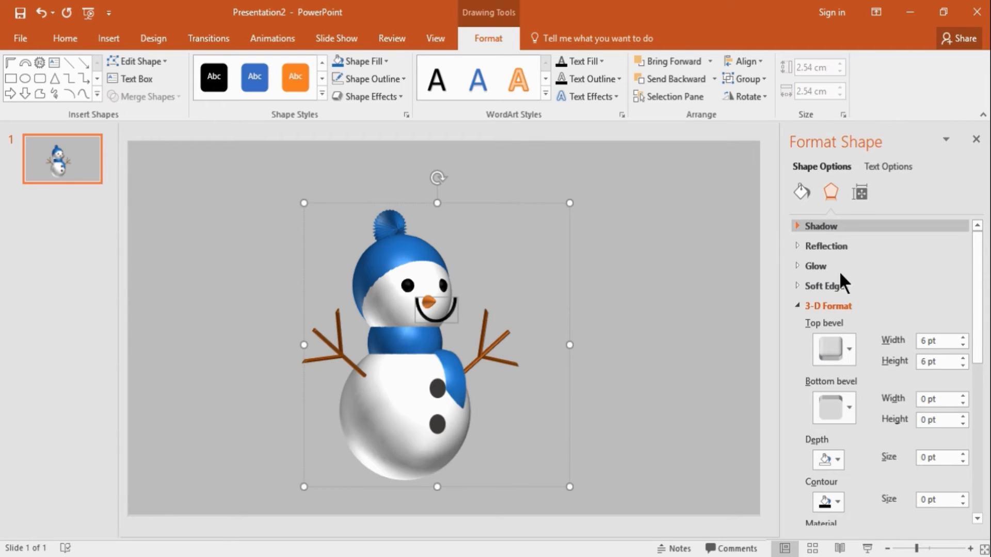
Set the mouth's distance from ground to -38 pt.
{"action": "left_click", "coordinate": [829, 305]}
{"action": "left_click", "coordinate": [926, 494]}
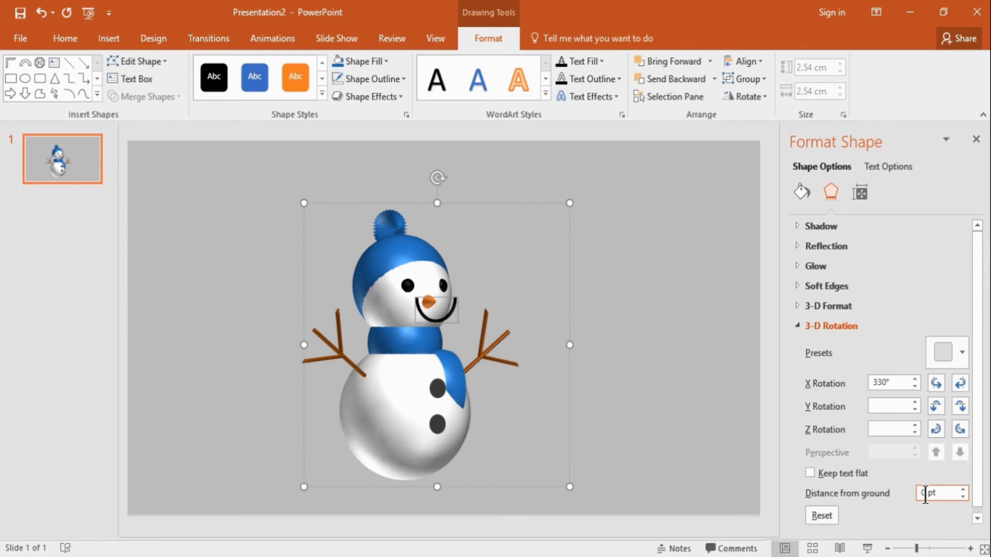
{"action": "type", "text": "-38"}
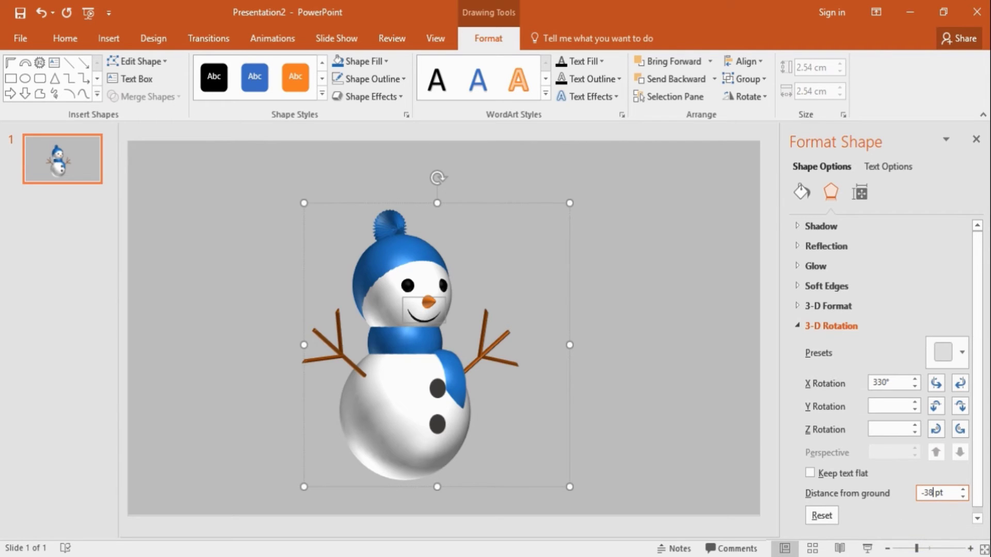
{"action": "left_click", "coordinate": [436, 387]}
{"action": "left_click", "coordinate": [436, 387]}
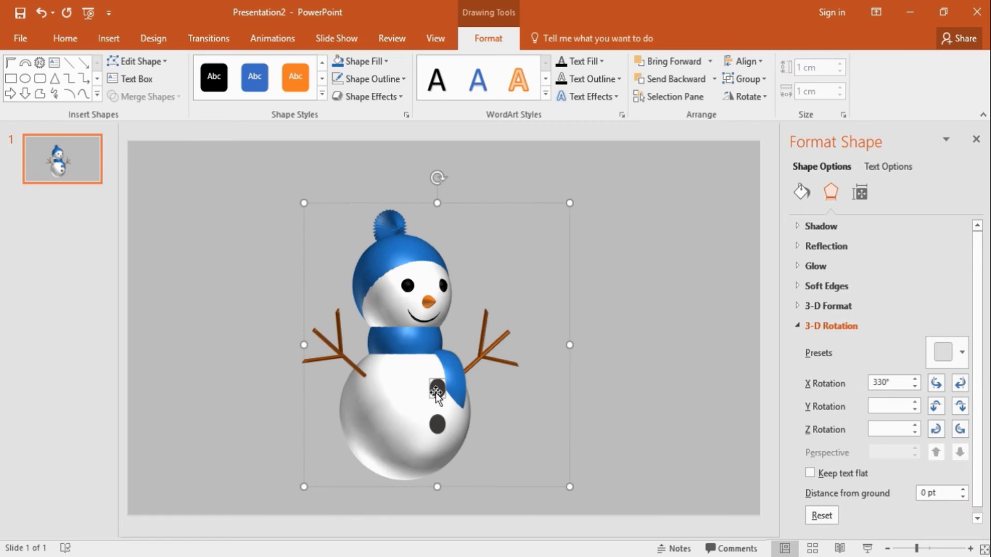
Apply a 14 pt by 14 pt Circle top bevel to both coal buttons.
{"action": "left_click", "coordinate": [446, 423], "text": "ctrl"}
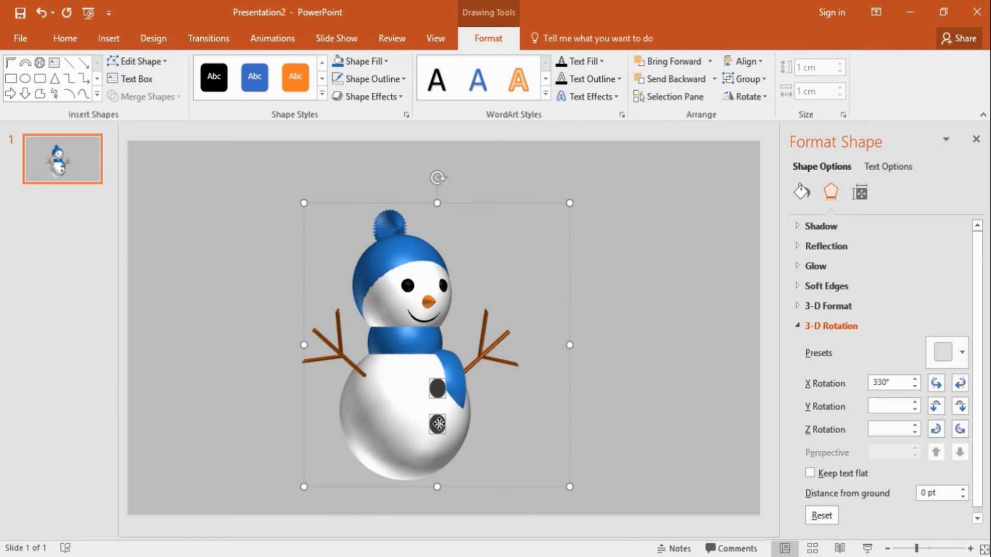
{"action": "left_click", "coordinate": [823, 325]}
{"action": "left_click", "coordinate": [830, 305]}
{"action": "left_click", "coordinate": [842, 365]}
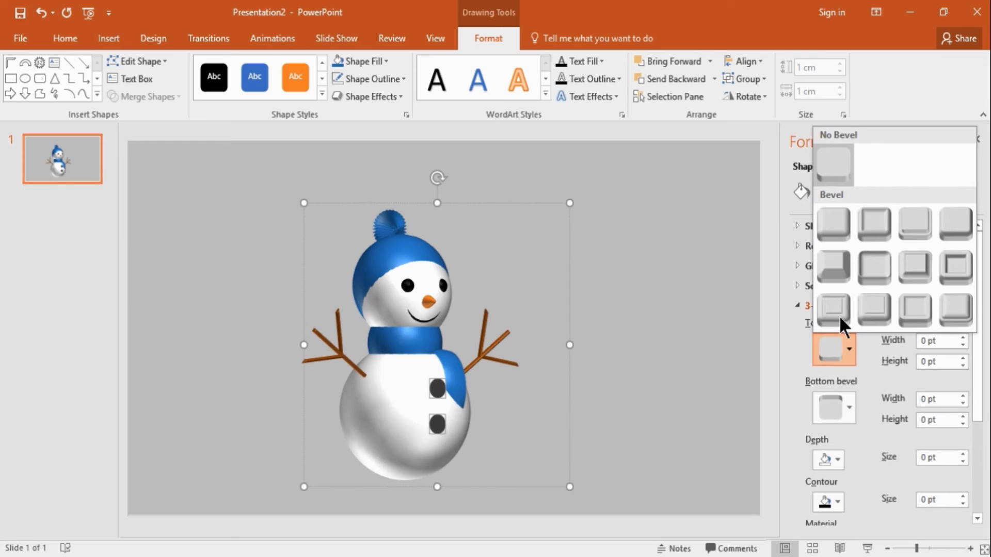
{"action": "left_click", "coordinate": [838, 229]}
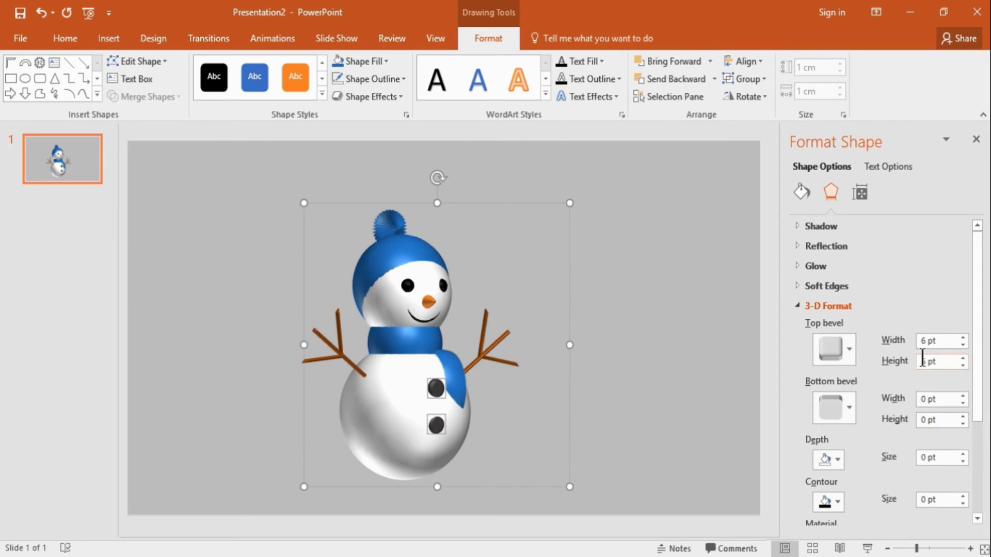
{"action": "type", "text": "14"}
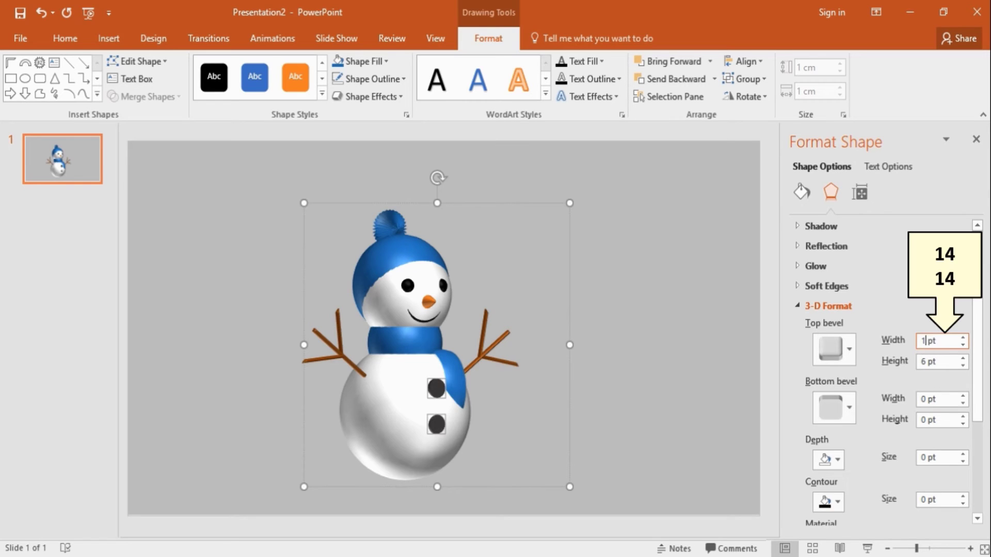
{"action": "key", "text": "Tab"}
{"action": "type", "text": "14"}
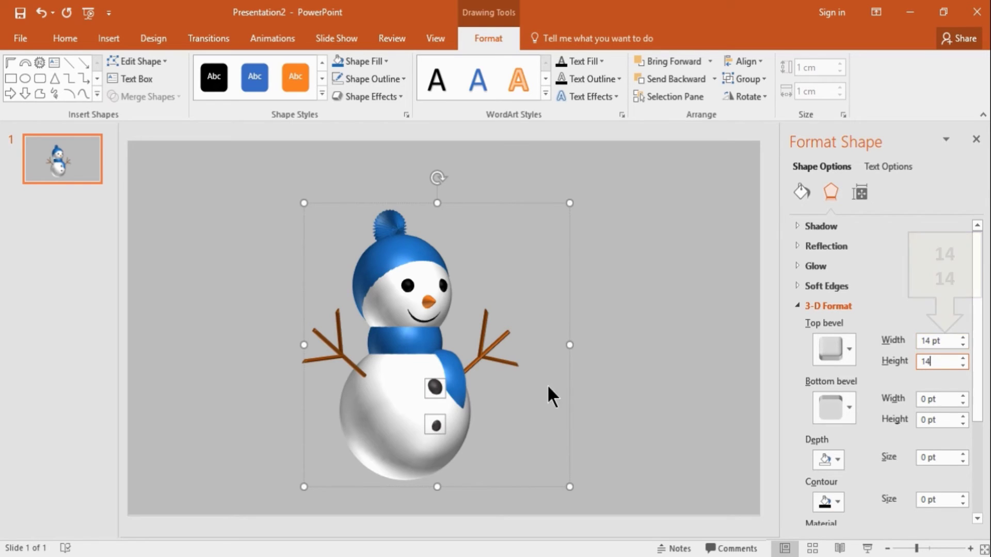
{"action": "left_click", "coordinate": [435, 391]}
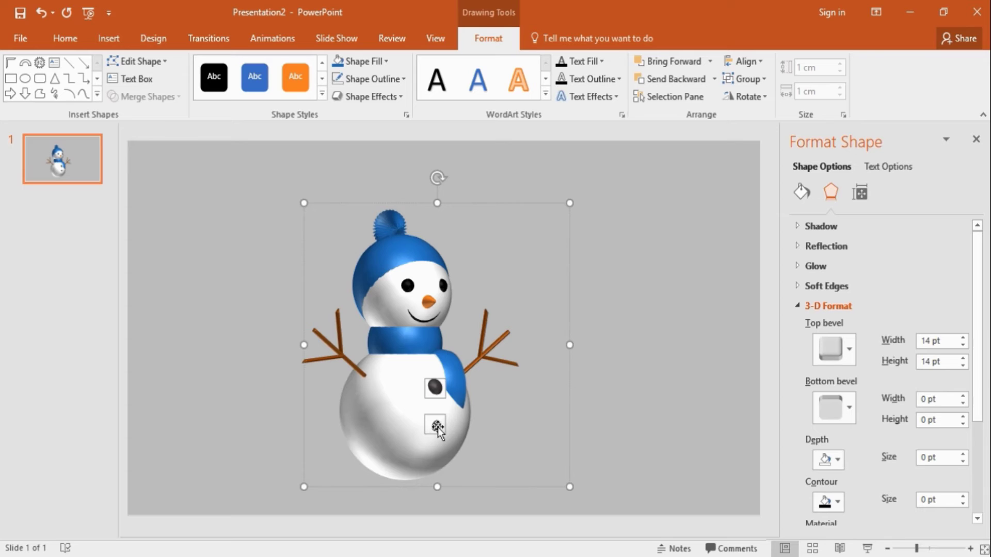
Set distance from ground to 5 pt for the lower button and 1 pt for the upper.
{"action": "left_click", "coordinate": [532, 428]}
{"action": "left_click", "coordinate": [433, 429]}
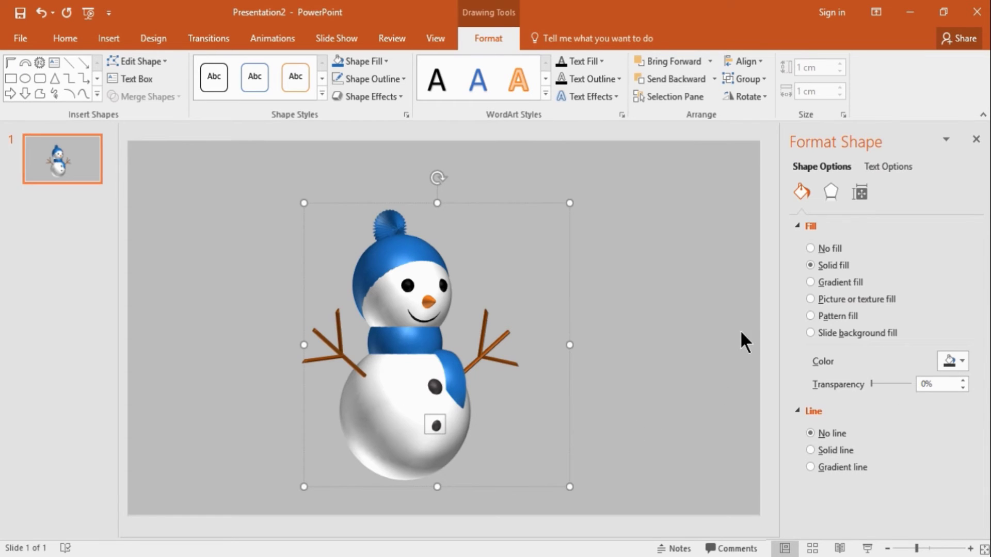
{"action": "left_click", "coordinate": [834, 185]}
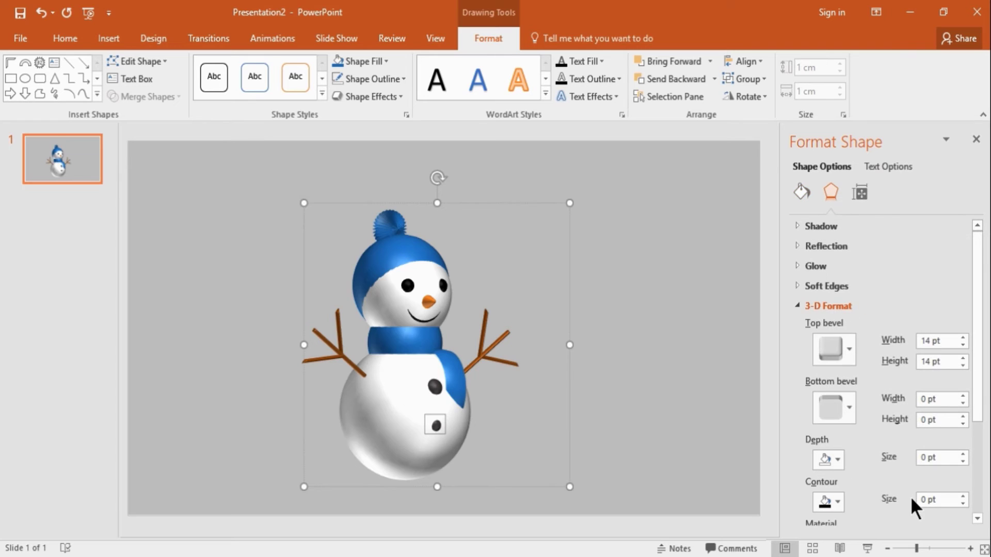
{"action": "left_click", "coordinate": [832, 304]}
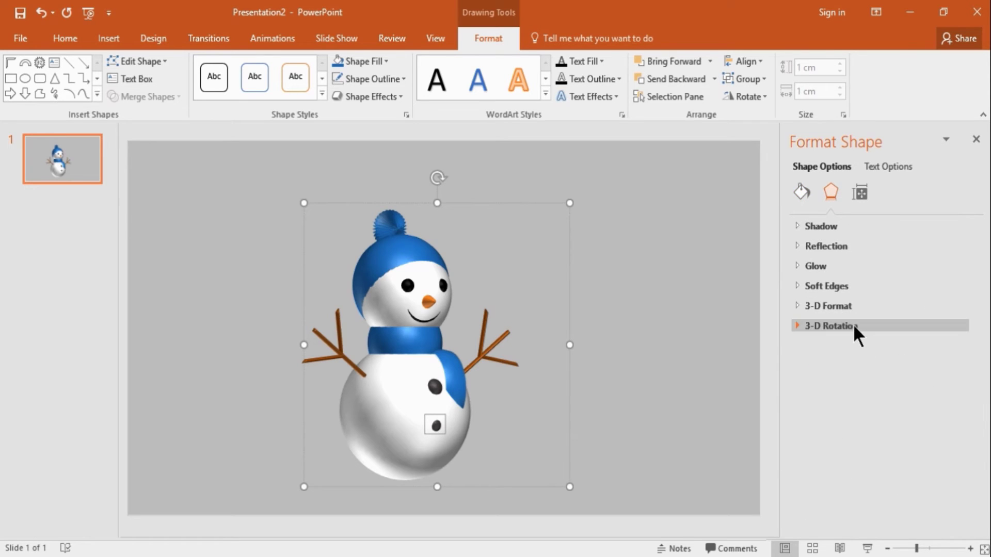
{"action": "left_click", "coordinate": [852, 325]}
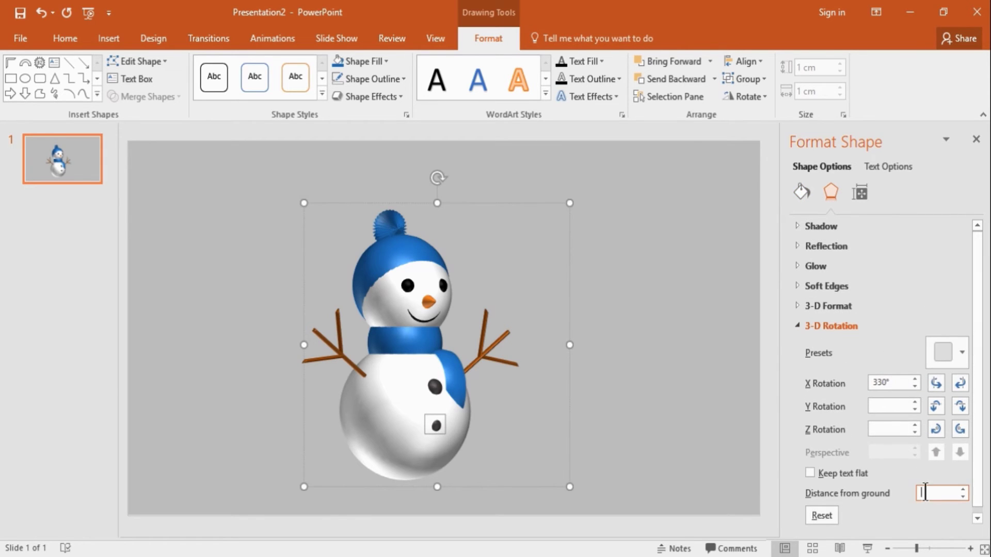
{"action": "type", "text": "5"}
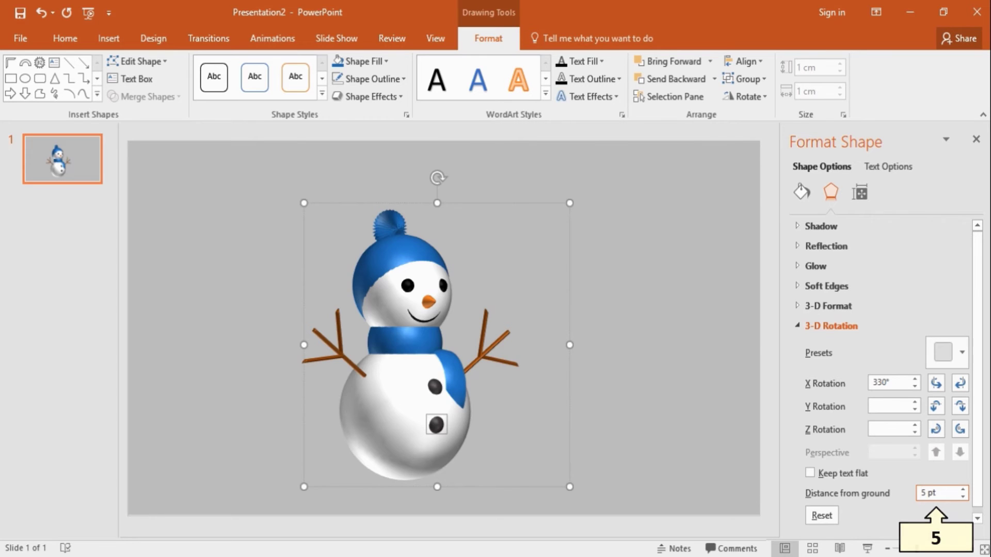
{"action": "left_click", "coordinate": [435, 386]}
{"action": "left_click", "coordinate": [435, 386]}
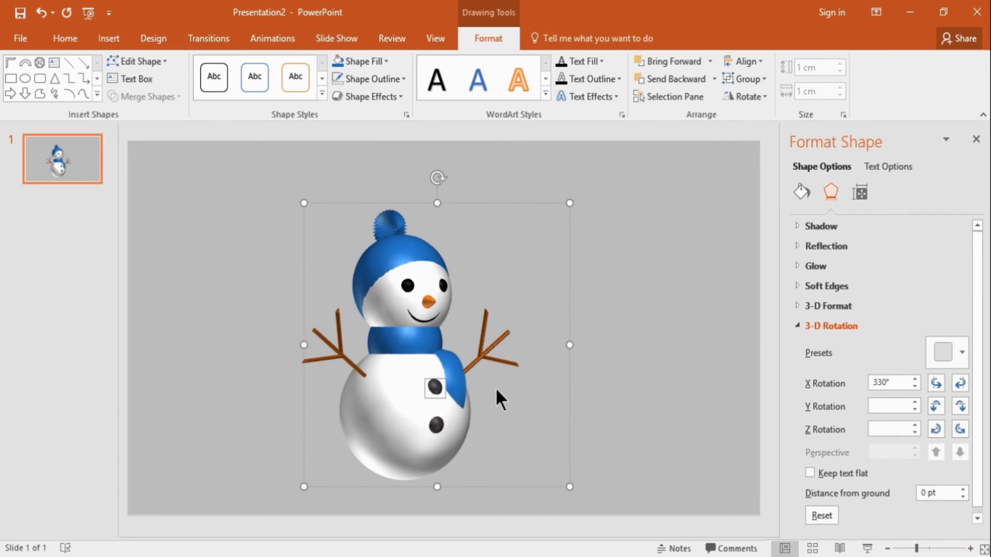
{"action": "left_click", "coordinate": [961, 489]}
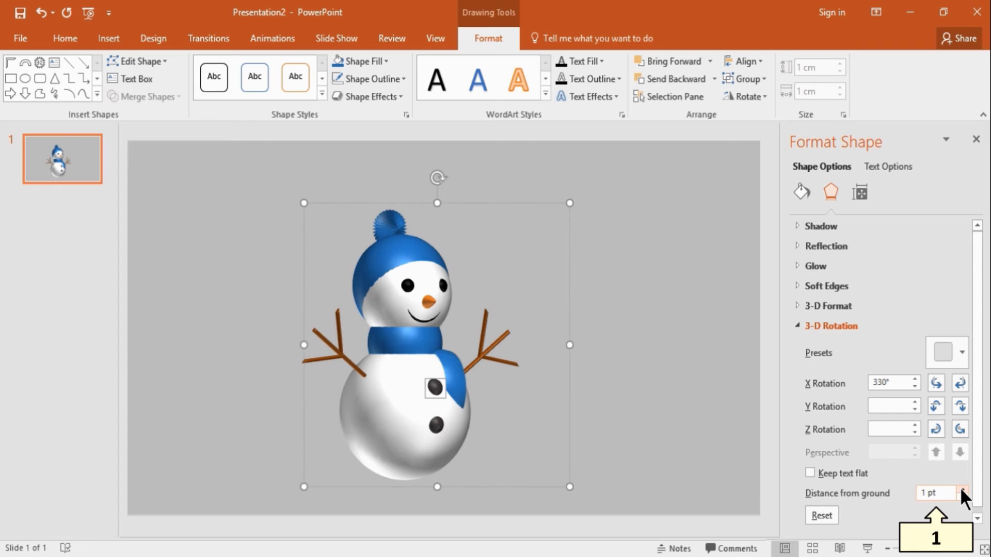
{"action": "left_click", "coordinate": [642, 401]}
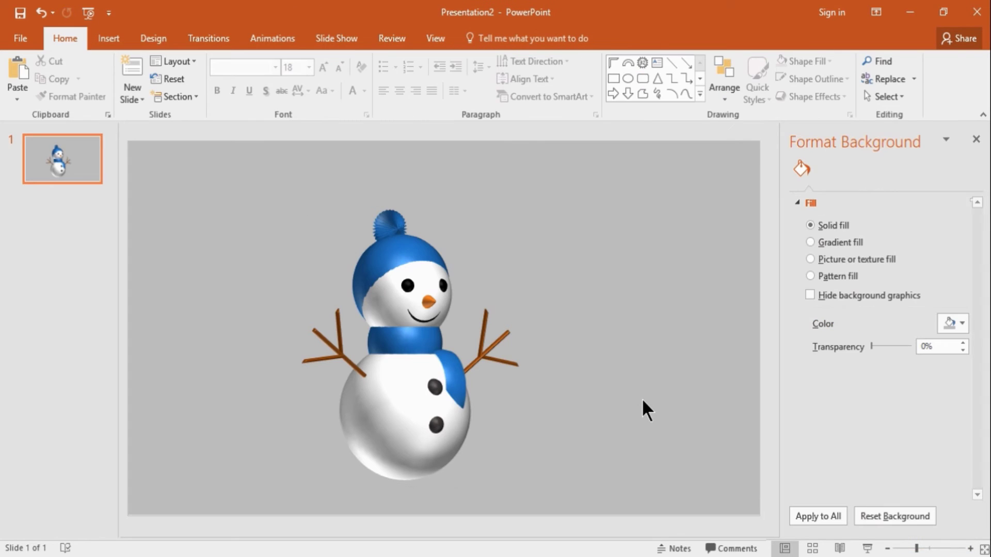
Apply a 3-D material to the whole snowman group.
{"action": "left_click", "coordinate": [395, 276]}
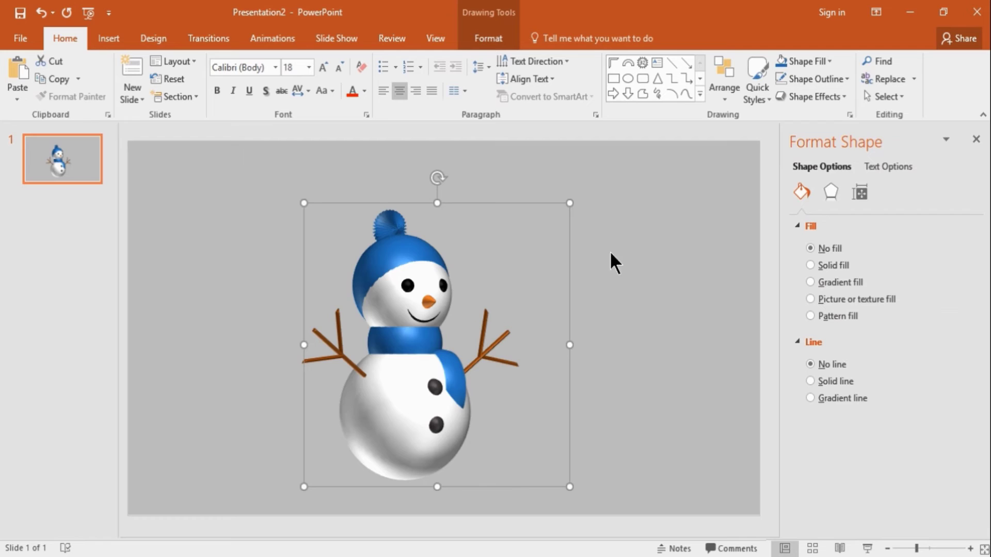
{"action": "left_click", "coordinate": [829, 192]}
{"action": "left_click", "coordinate": [836, 324]}
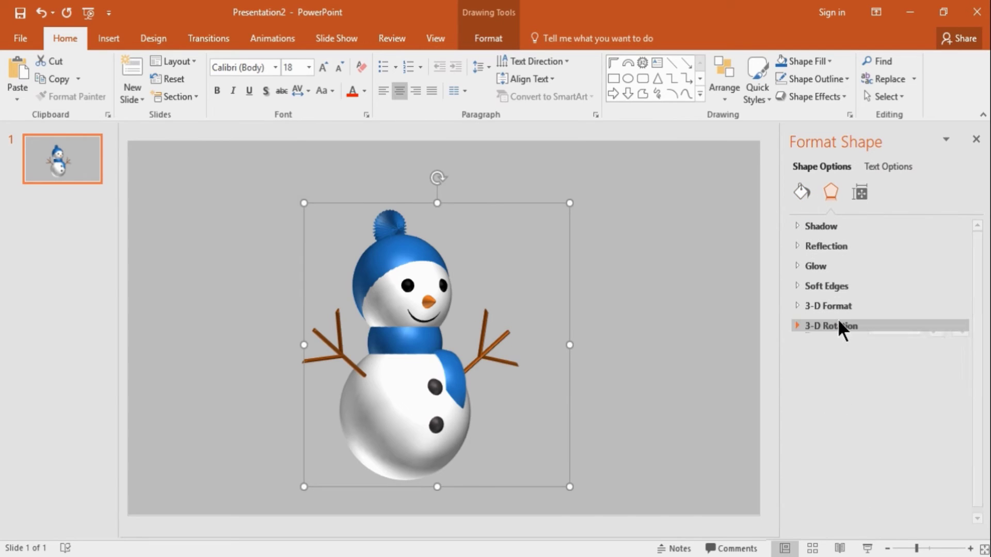
{"action": "left_click", "coordinate": [840, 308]}
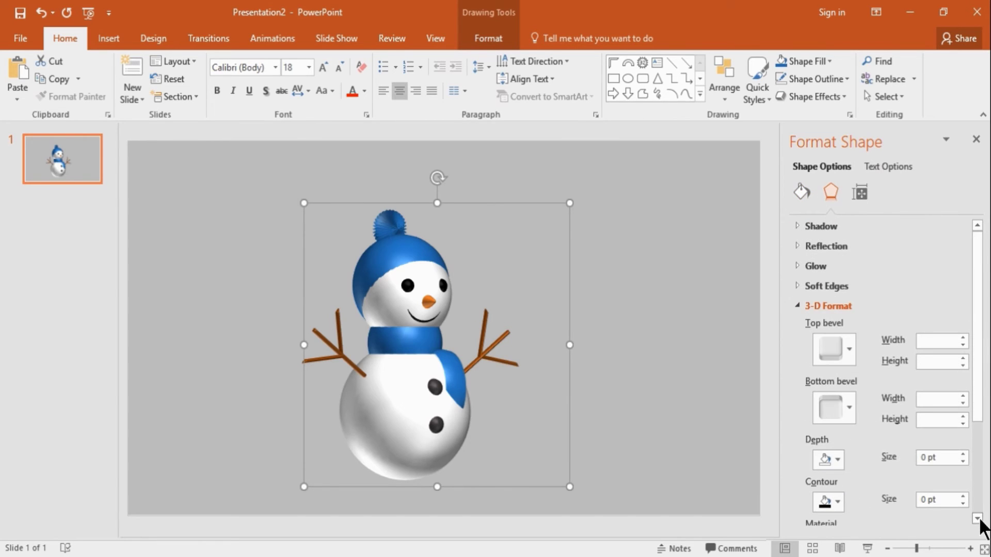
{"action": "scroll", "coordinate": [977, 518], "scroll_direction": "down", "scroll_amount": 3}
{"action": "left_click", "coordinate": [838, 476]}
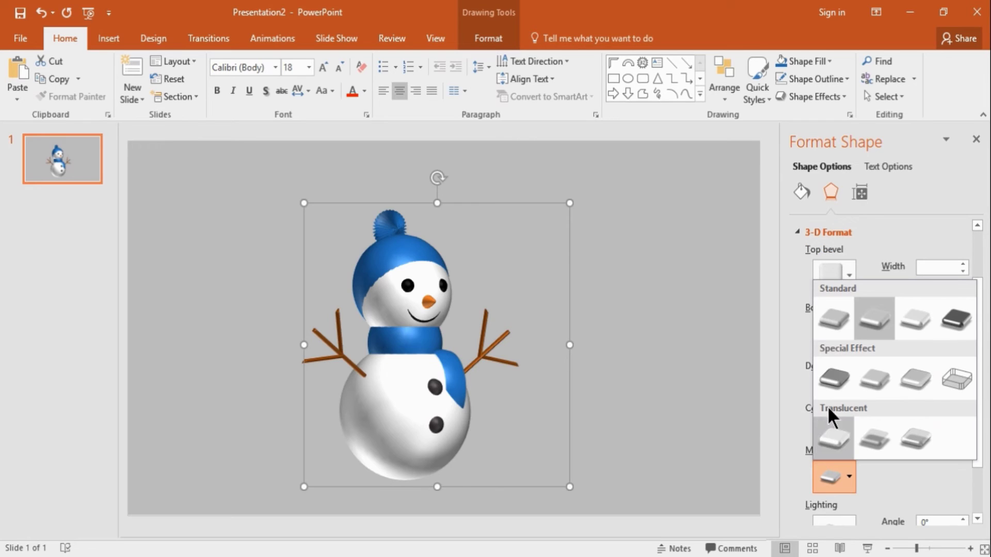
{"action": "left_click", "coordinate": [834, 331]}
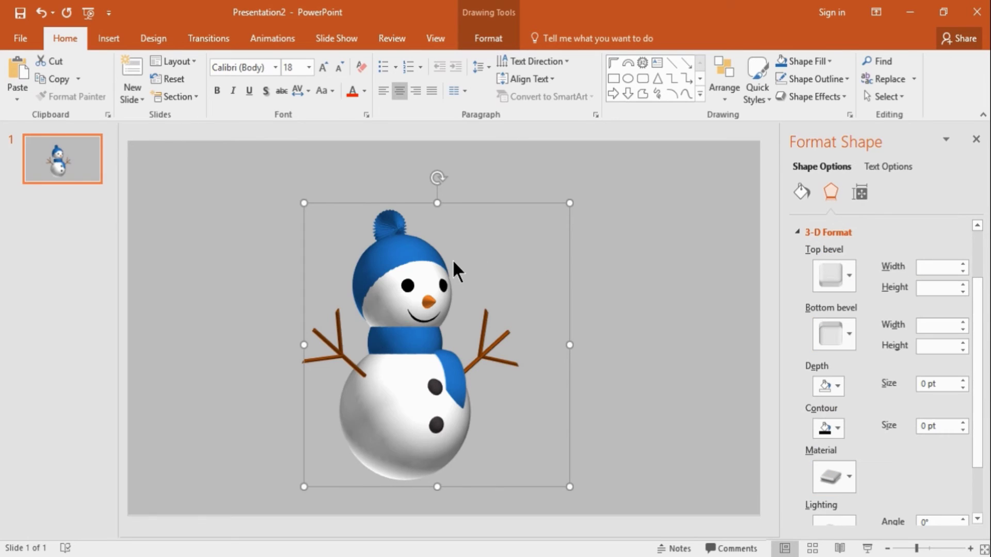
Copy the bevel onto the eyes and give the eyes and buttons a dark material.
{"action": "left_click", "coordinate": [408, 284]}
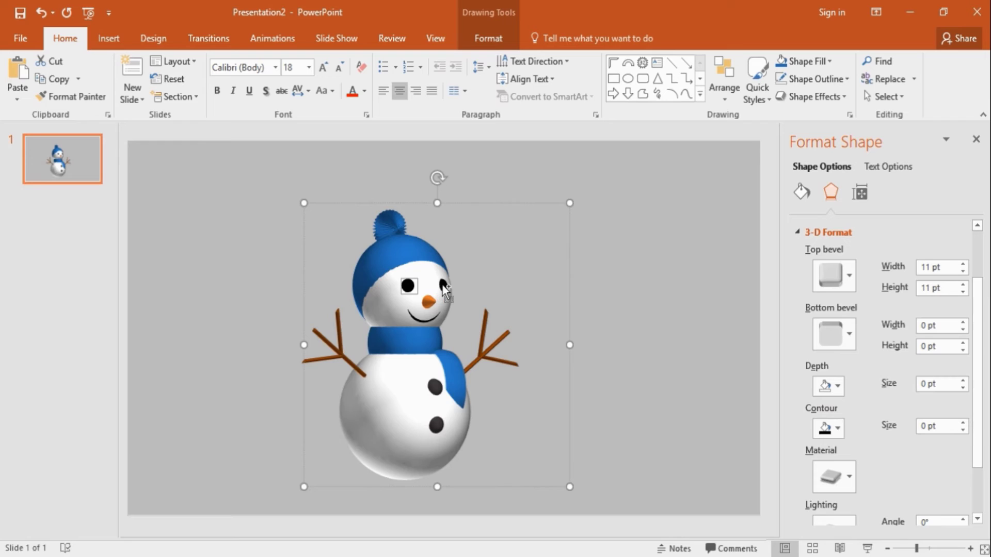
{"action": "left_click", "coordinate": [443, 285], "text": "shift"}
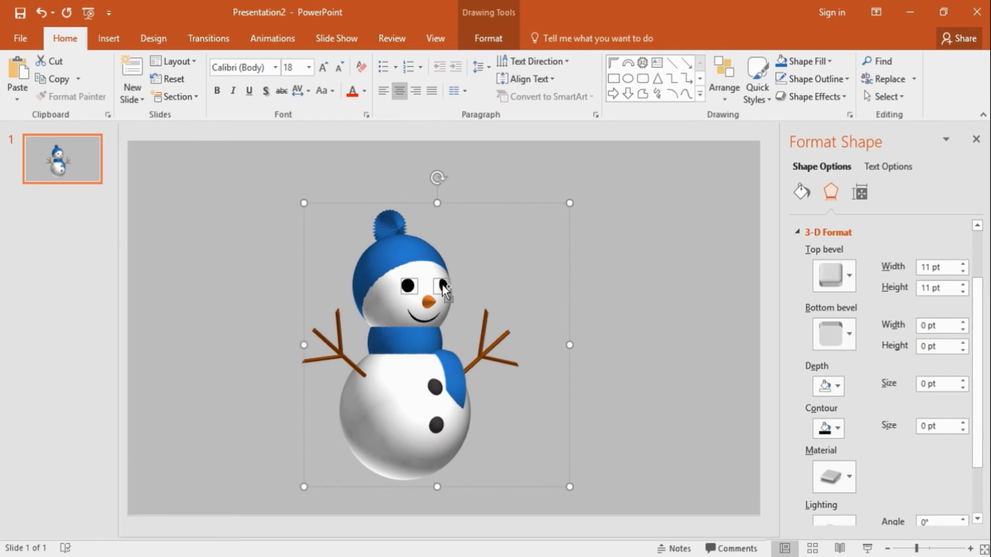
{"action": "left_click", "coordinate": [435, 388], "text": "shift"}
{"action": "left_click", "coordinate": [436, 427], "text": "shift"}
{"action": "left_click", "coordinate": [842, 470]}
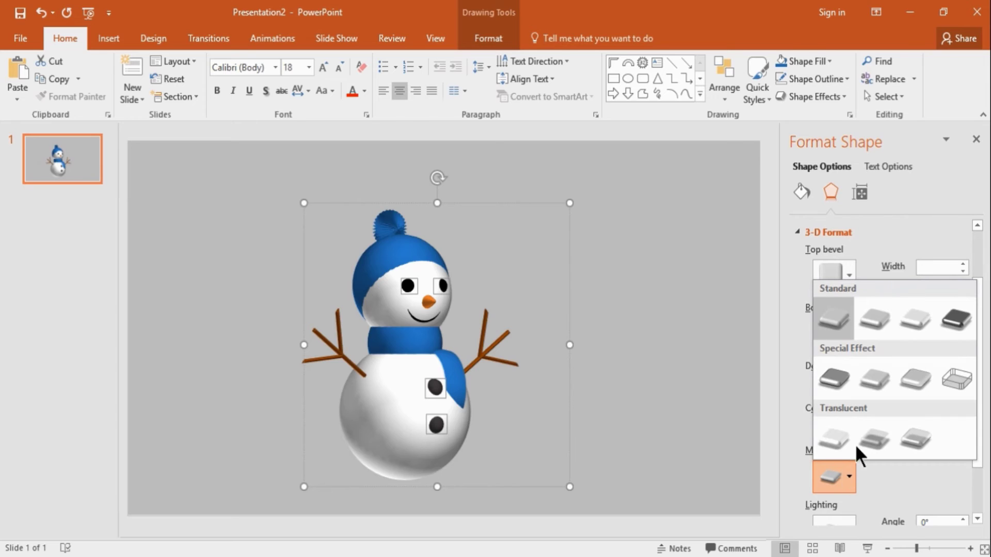
{"action": "left_click", "coordinate": [956, 320]}
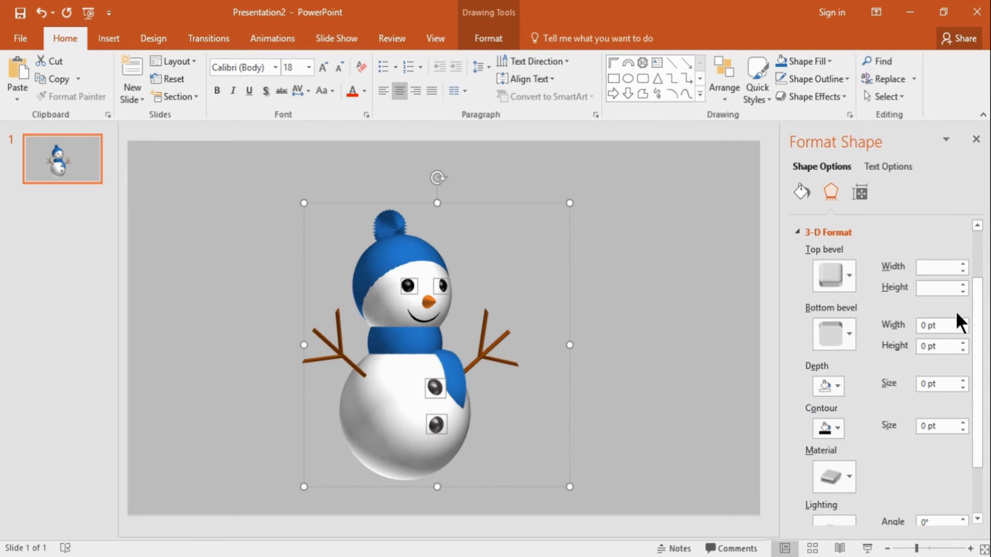
{"action": "left_click", "coordinate": [726, 374]}
Select the whole snowman group and bring up its 3-D Rotation settings.
{"action": "left_click", "coordinate": [425, 392]}
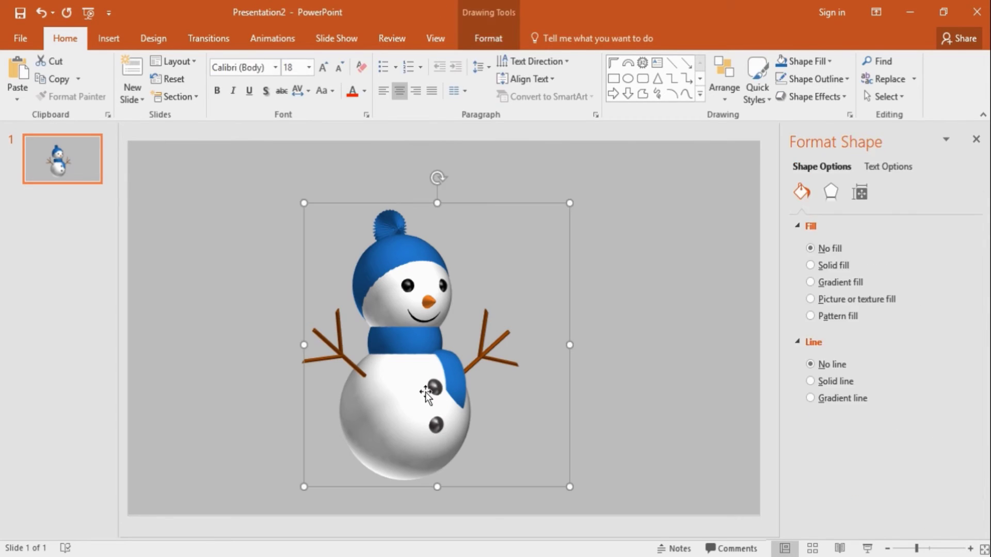
{"action": "left_click", "coordinate": [406, 394]}
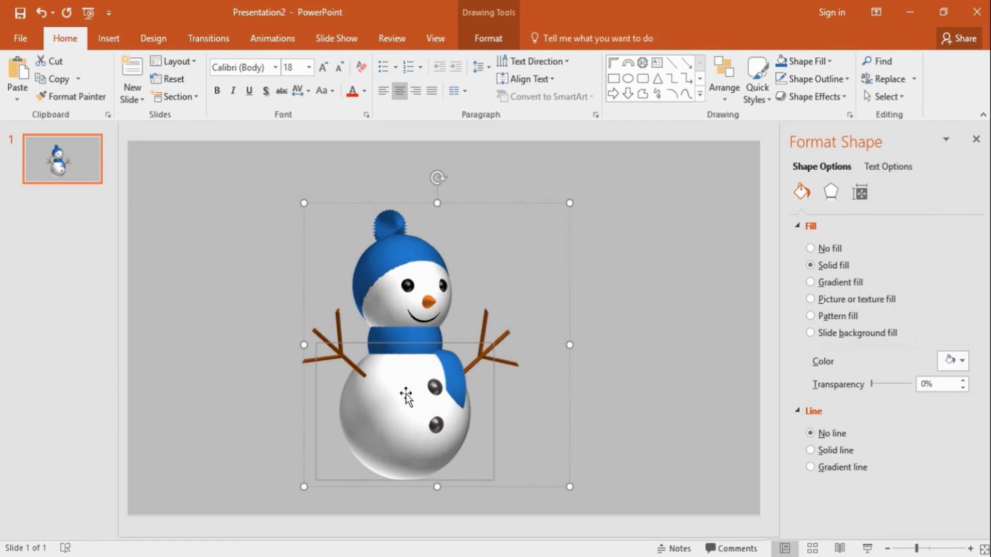
{"action": "left_click", "coordinate": [602, 364]}
{"action": "left_click", "coordinate": [409, 322]}
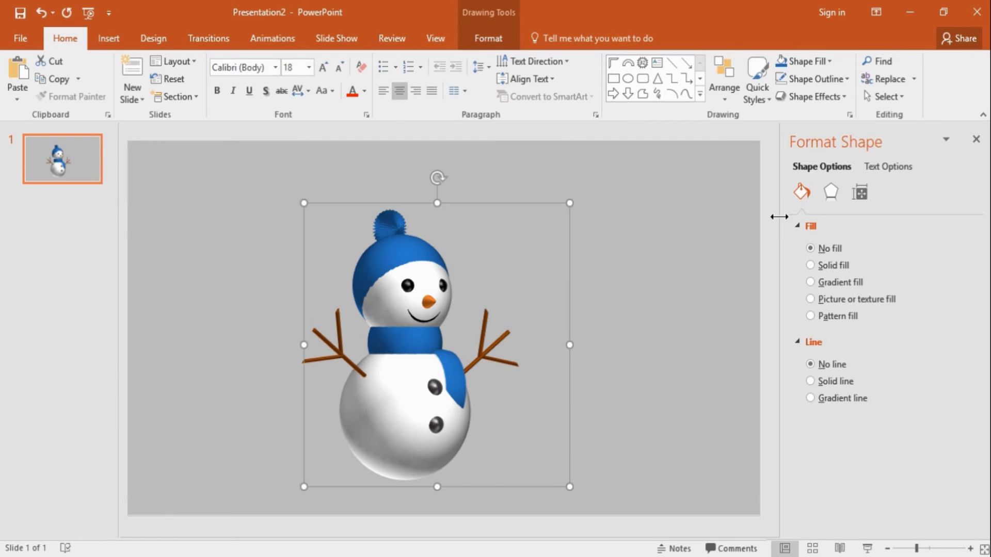
{"action": "left_click", "coordinate": [835, 193]}
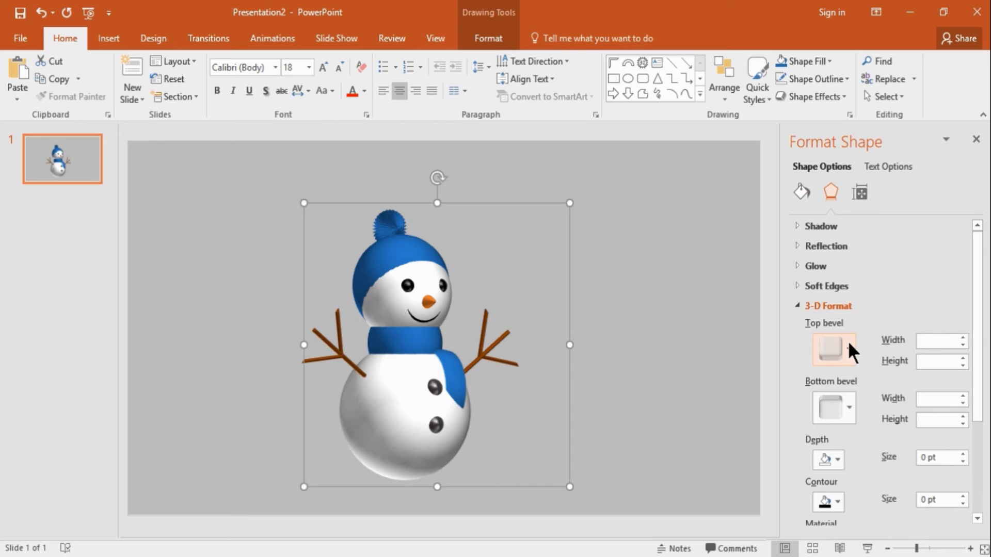
{"action": "left_click", "coordinate": [845, 306]}
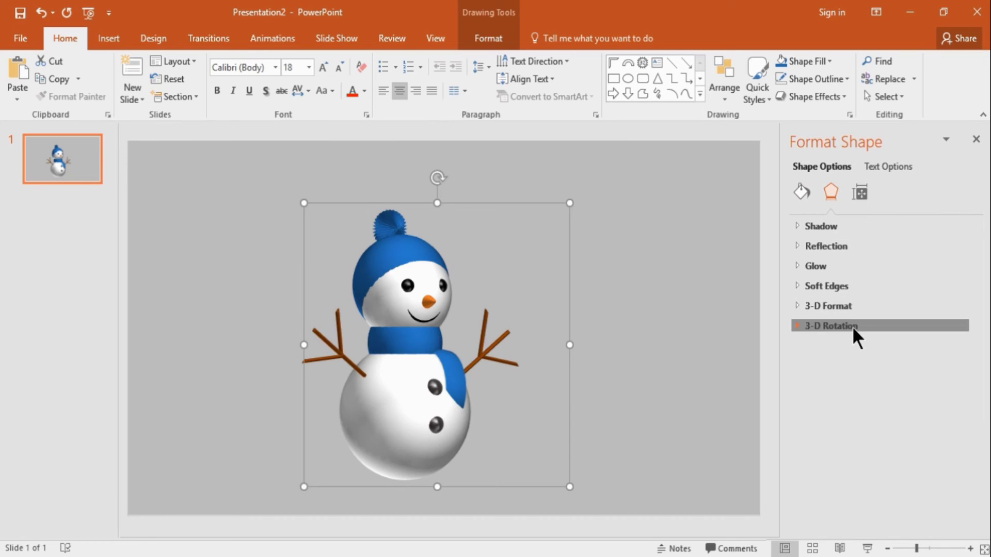
{"action": "left_click", "coordinate": [852, 326]}
Adjust the snowman group's X rotation until it settles at 20°.
{"action": "left_click", "coordinate": [941, 382]}
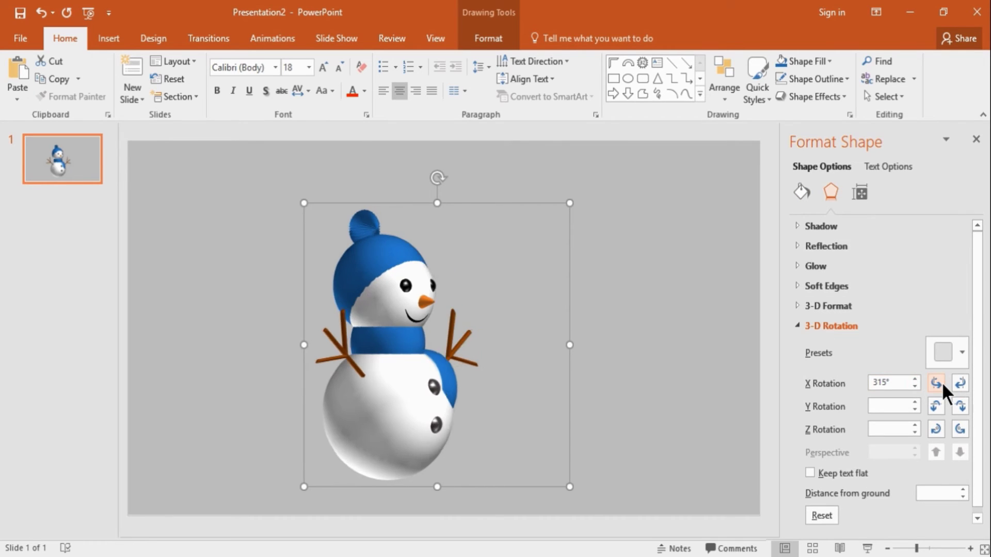
{"action": "left_click", "coordinate": [936, 382]}
{"action": "left_click", "coordinate": [936, 382]}
{"action": "left_click", "coordinate": [935, 383]}
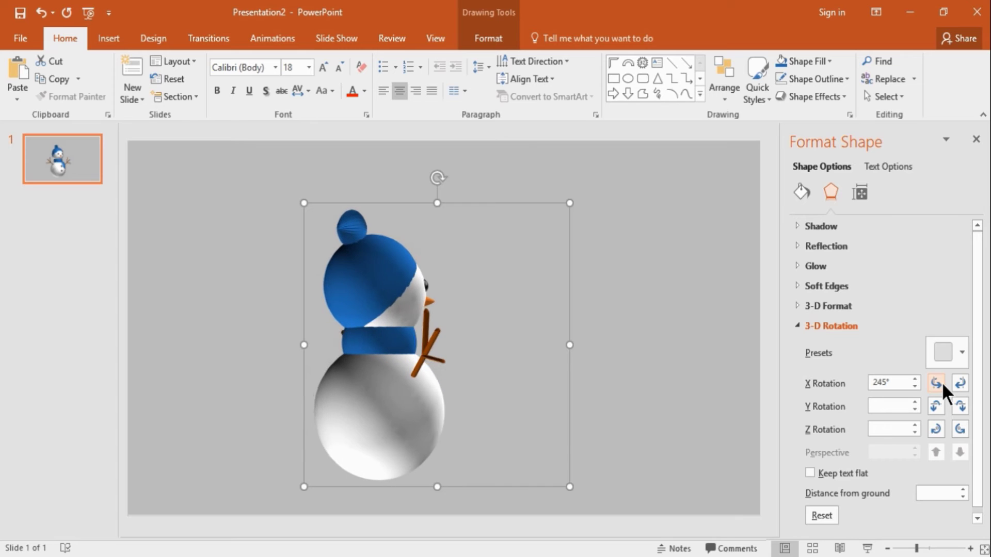
{"action": "left_click", "coordinate": [936, 382]}
{"action": "left_click", "coordinate": [936, 382]}
{"action": "left_click", "coordinate": [936, 382]}
{"action": "left_click", "coordinate": [936, 382]}
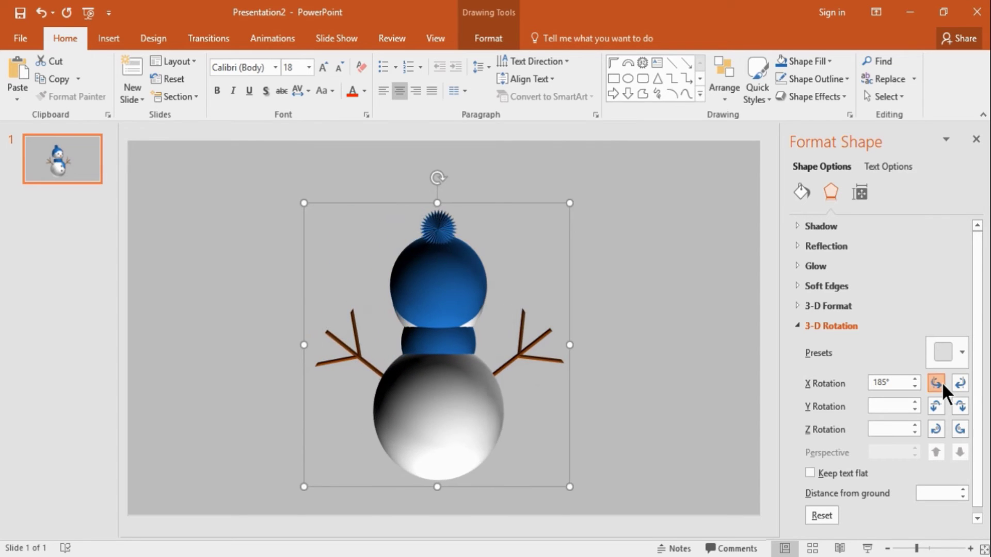
{"action": "left_click", "coordinate": [936, 383]}
{"action": "left_click", "coordinate": [941, 383]}
{"action": "left_click", "coordinate": [941, 383]}
{"action": "left_click", "coordinate": [942, 383]}
{"action": "left_click", "coordinate": [942, 383]}
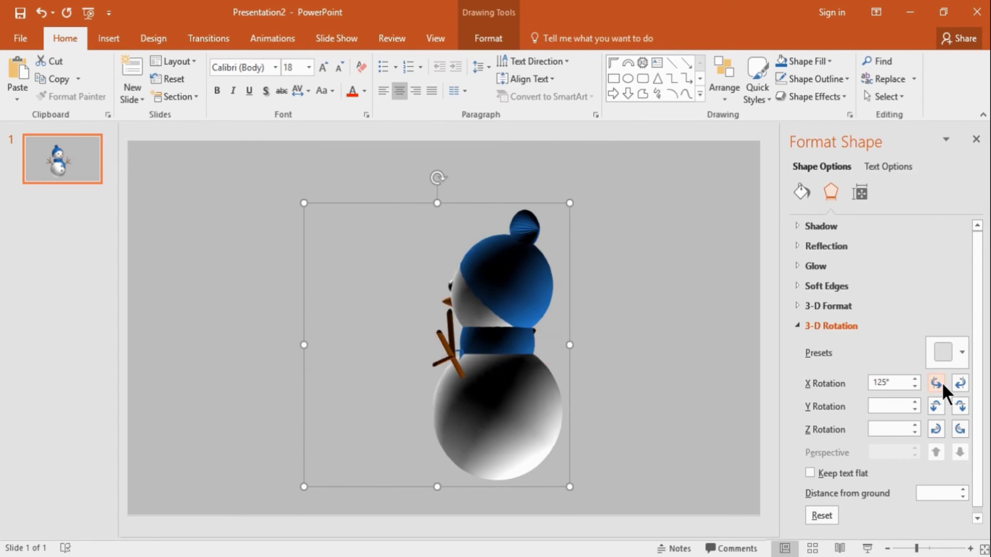
{"action": "left_click", "coordinate": [942, 383]}
{"action": "left_click", "coordinate": [942, 383]}
{"action": "left_click", "coordinate": [942, 383]}
{"action": "left_click", "coordinate": [942, 383]}
{"action": "left_click", "coordinate": [942, 383]}
{"action": "left_click", "coordinate": [942, 383]}
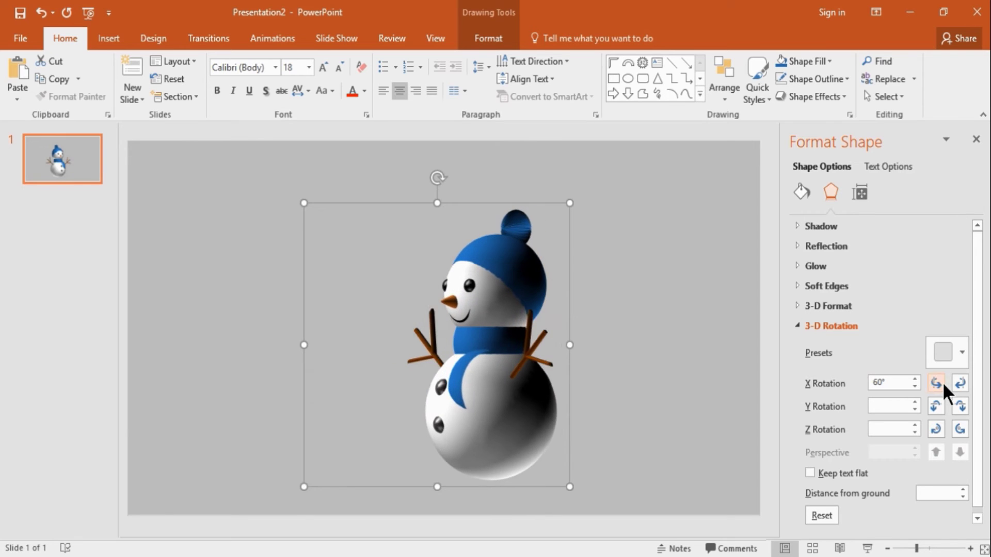
{"action": "left_click", "coordinate": [942, 383]}
{"action": "left_click", "coordinate": [942, 383]}
{"action": "left_click", "coordinate": [941, 383]}
{"action": "left_click", "coordinate": [941, 383]}
{"action": "left_click", "coordinate": [942, 383]}
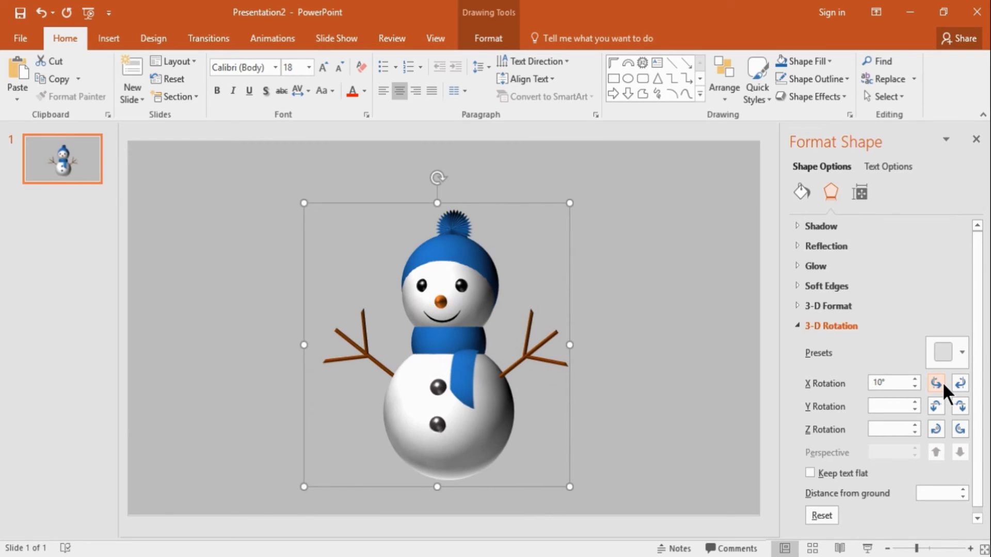
{"action": "left_click", "coordinate": [956, 385]}
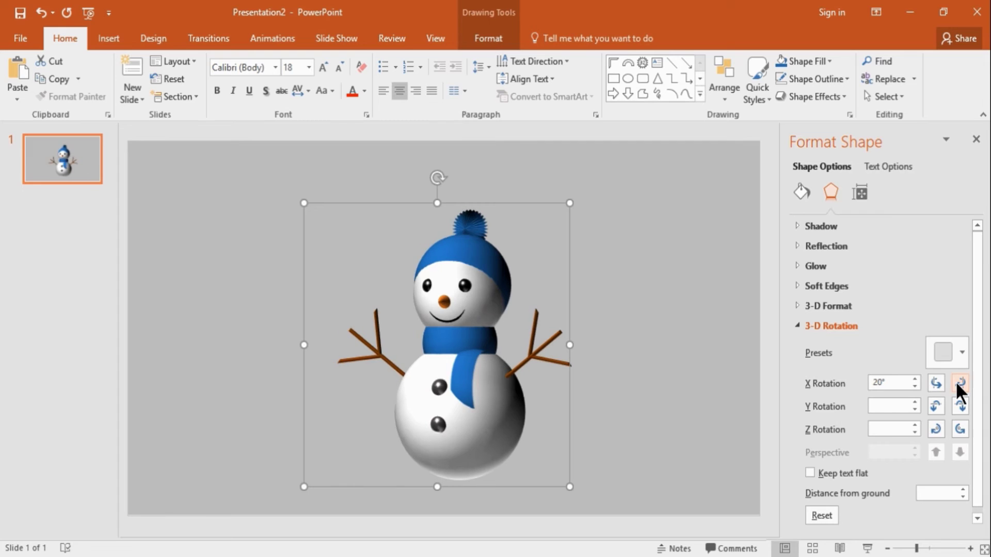
{"action": "left_click", "coordinate": [683, 375]}
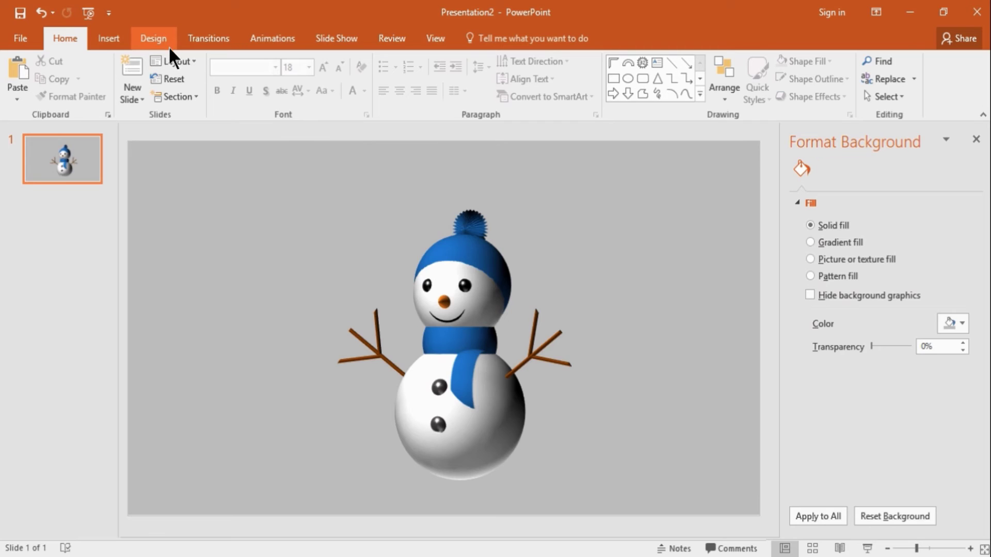
Fill the slide background with a horizontal linear gradient.
{"action": "left_click", "coordinate": [838, 242]}
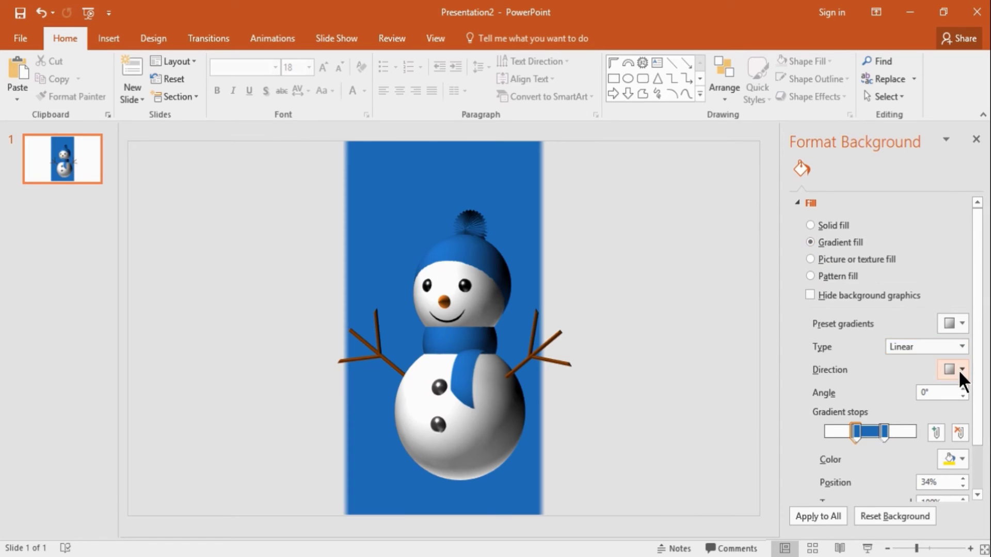
{"action": "left_click", "coordinate": [960, 370]}
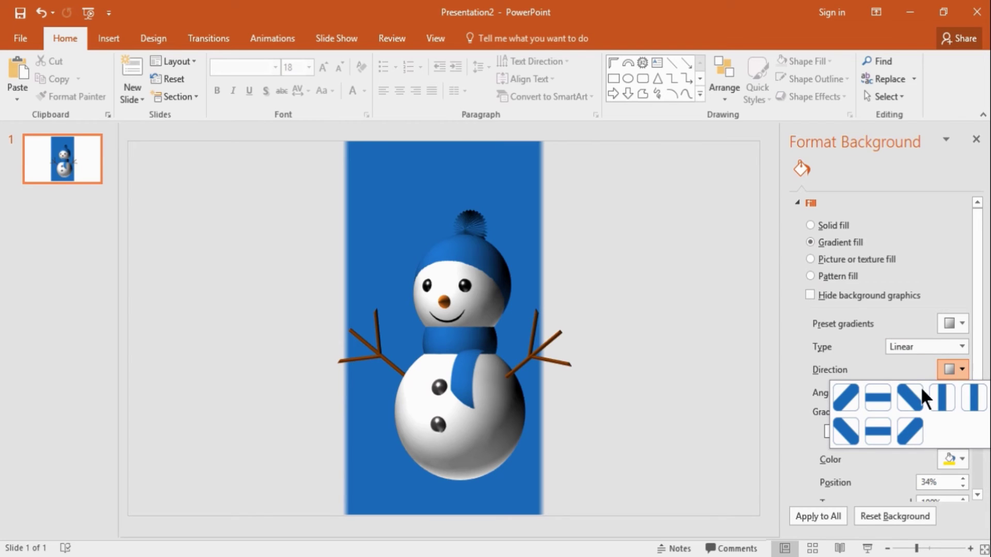
{"action": "left_click", "coordinate": [879, 398]}
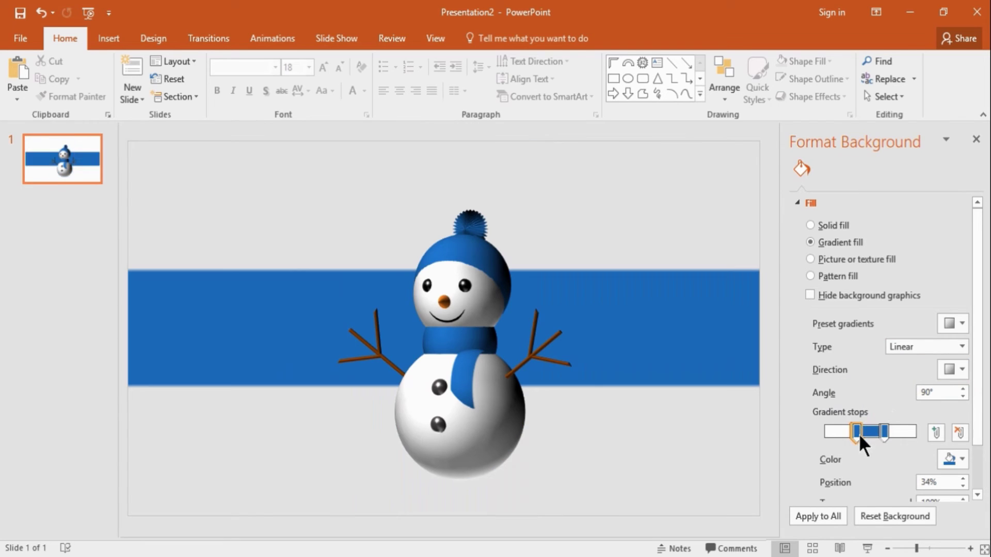
Make the first gradient stop light grey at position 39%.
{"action": "left_click_drag", "start_coordinate": [859, 434], "coordinate": [828, 428]}
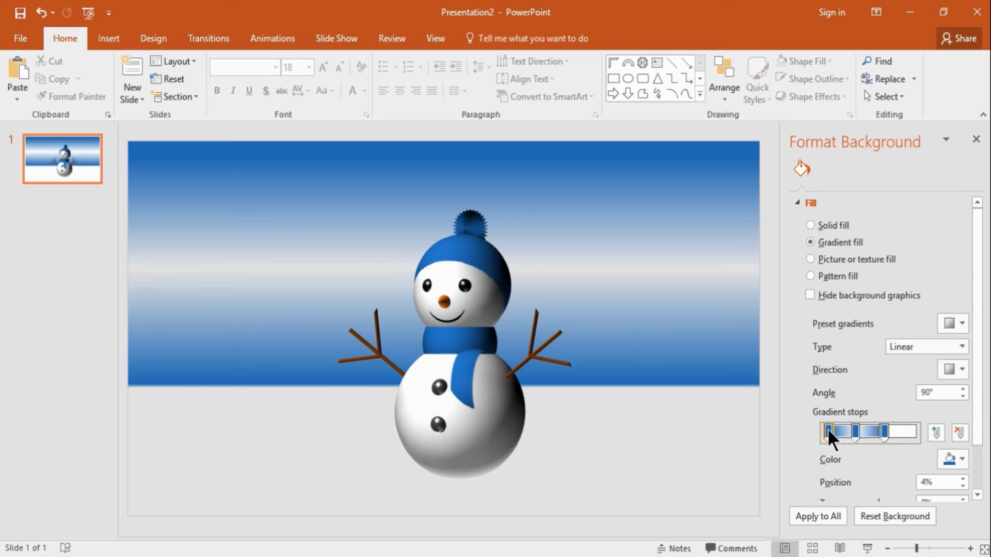
{"action": "left_click", "coordinate": [958, 460]}
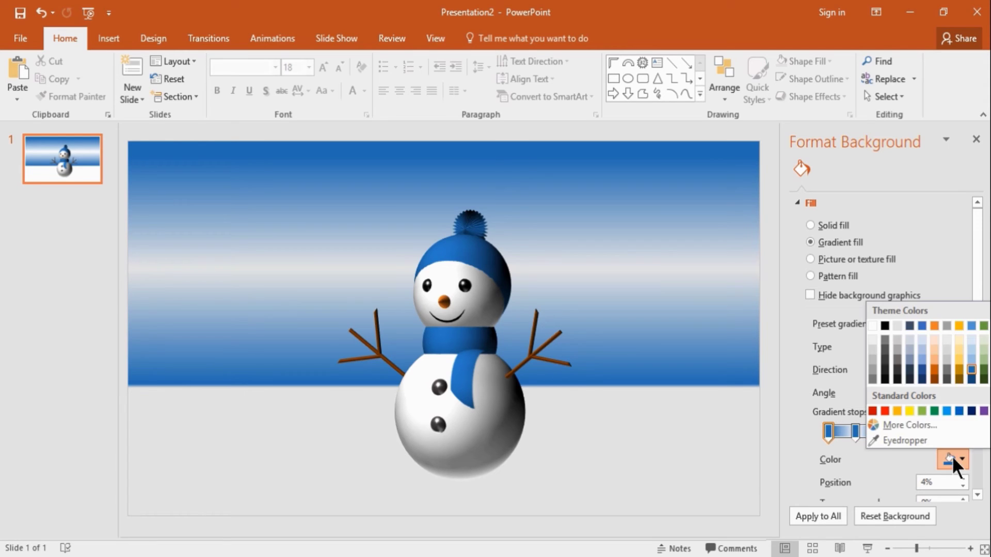
{"action": "left_click", "coordinate": [868, 345]}
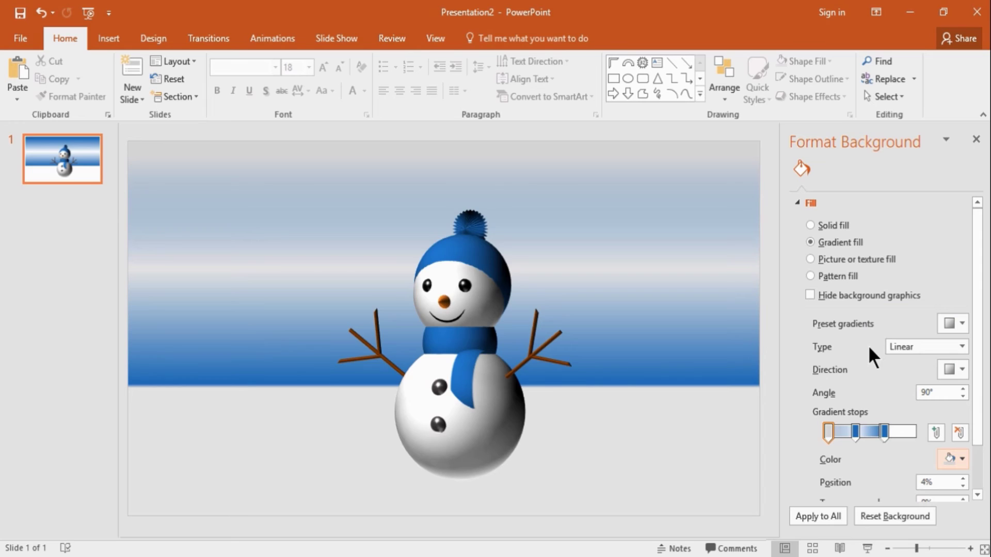
{"action": "left_click", "coordinate": [977, 495]}
{"action": "left_click", "coordinate": [925, 457]}
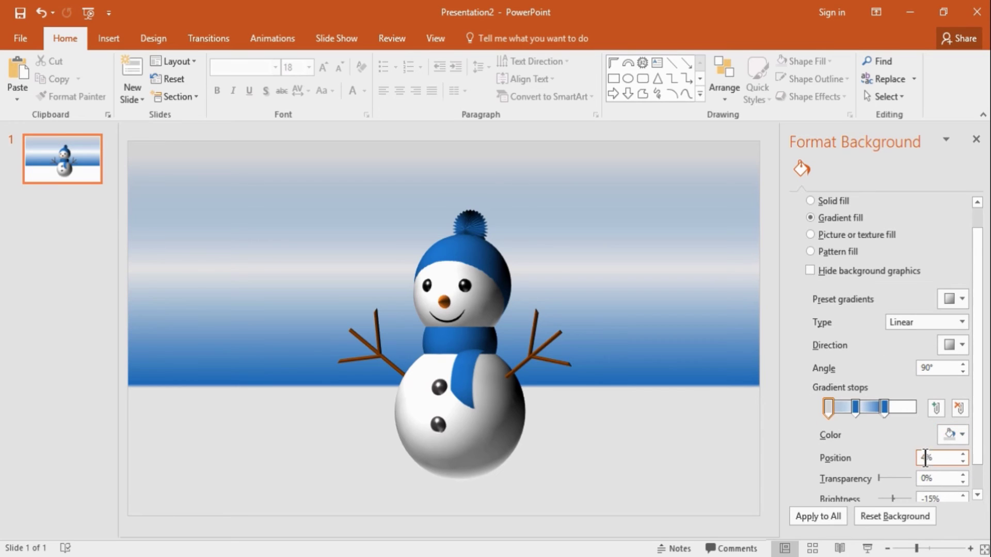
{"action": "key", "text": "BackSpace"}
{"action": "key", "text": "BackSpace"}
{"action": "type", "text": "39%"}
{"action": "key", "text": "Return"}
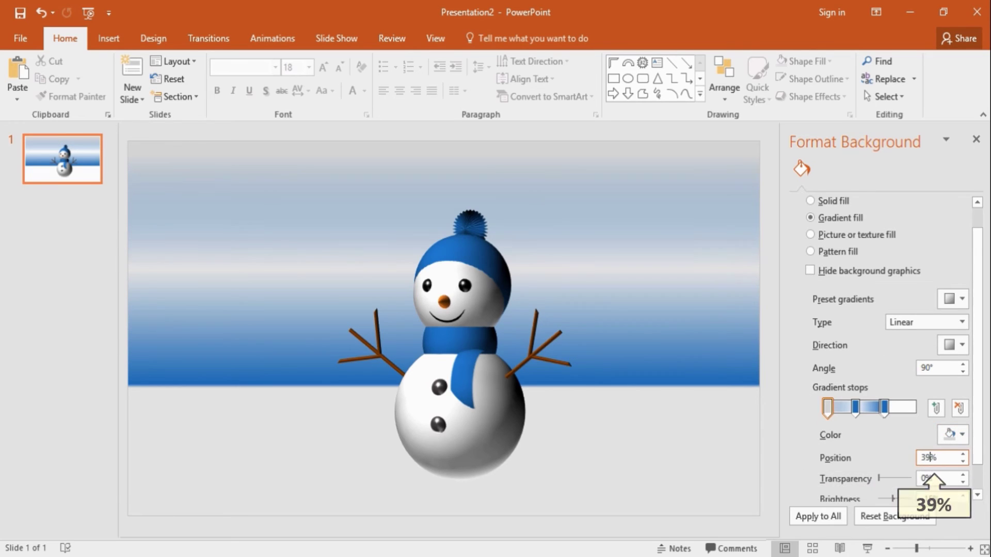
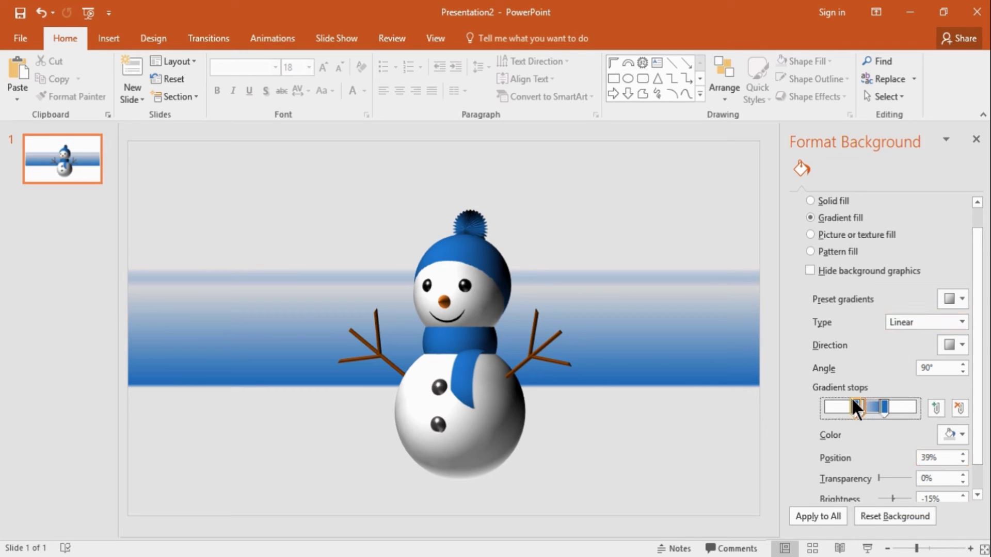
Rearrange the background gradient stops and make the end stop dark grey.
{"action": "left_click_drag", "start_coordinate": [851, 397], "coordinate": [871, 404]}
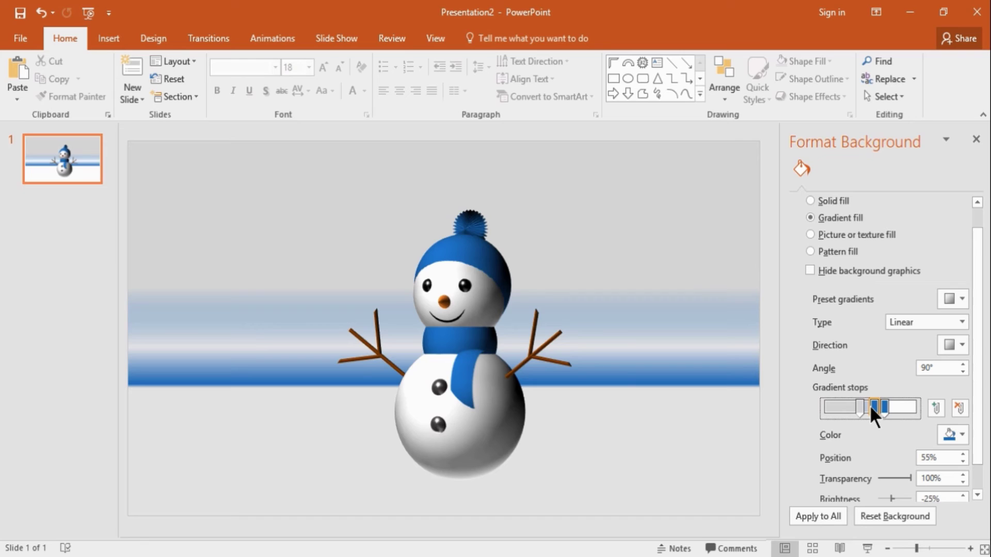
{"action": "left_click_drag", "start_coordinate": [882, 406], "coordinate": [908, 405]}
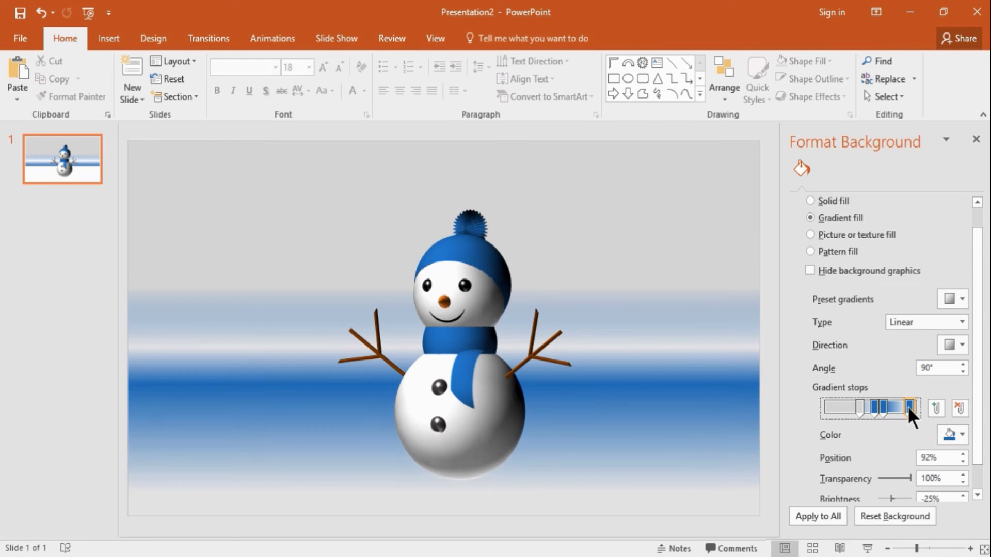
{"action": "left_click", "coordinate": [959, 408]}
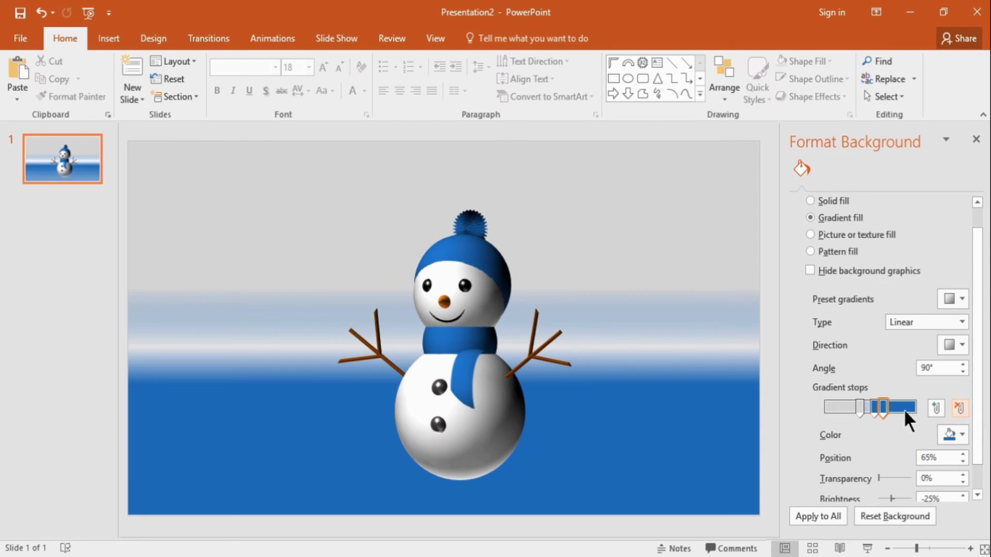
{"action": "left_click_drag", "start_coordinate": [896, 409], "coordinate": [918, 409]}
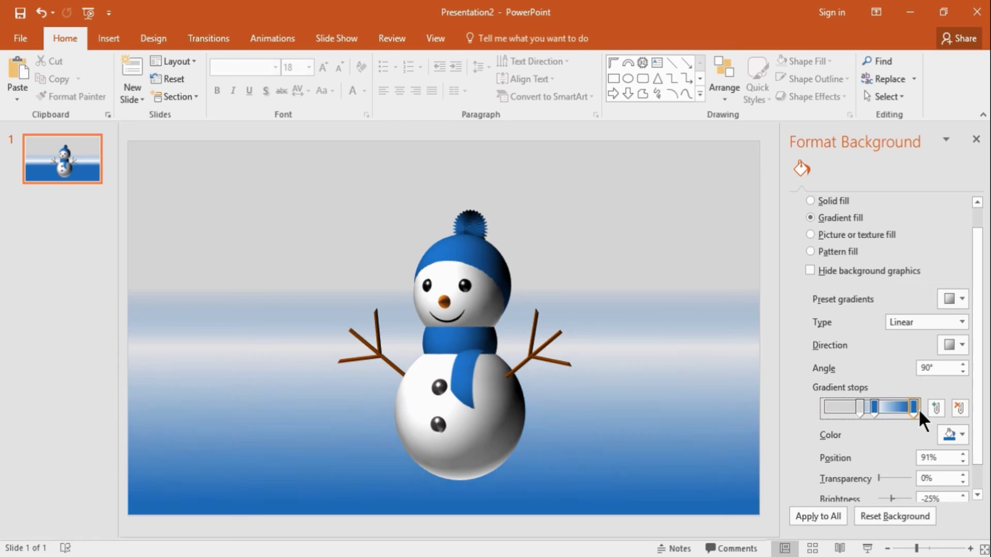
{"action": "left_click", "coordinate": [957, 435]}
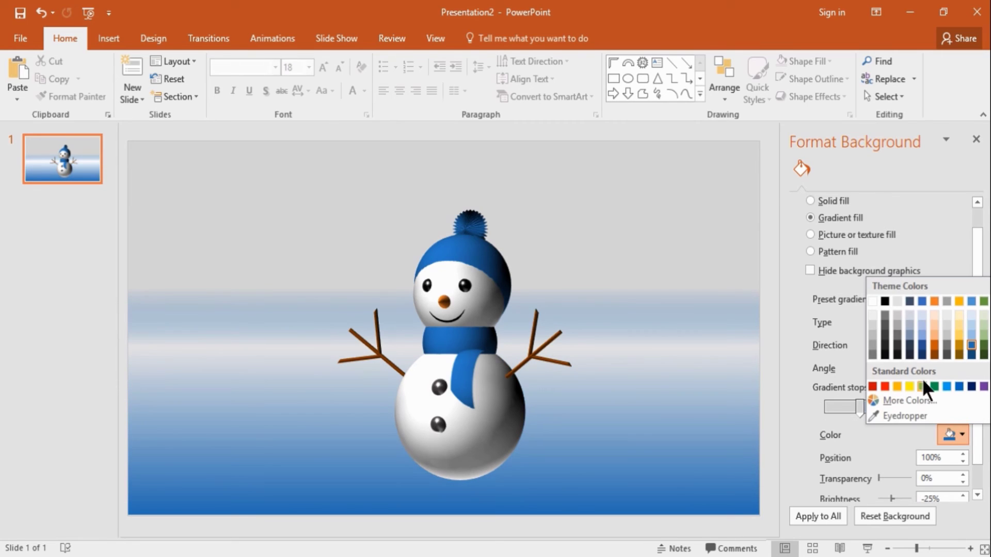
{"action": "left_click", "coordinate": [886, 325]}
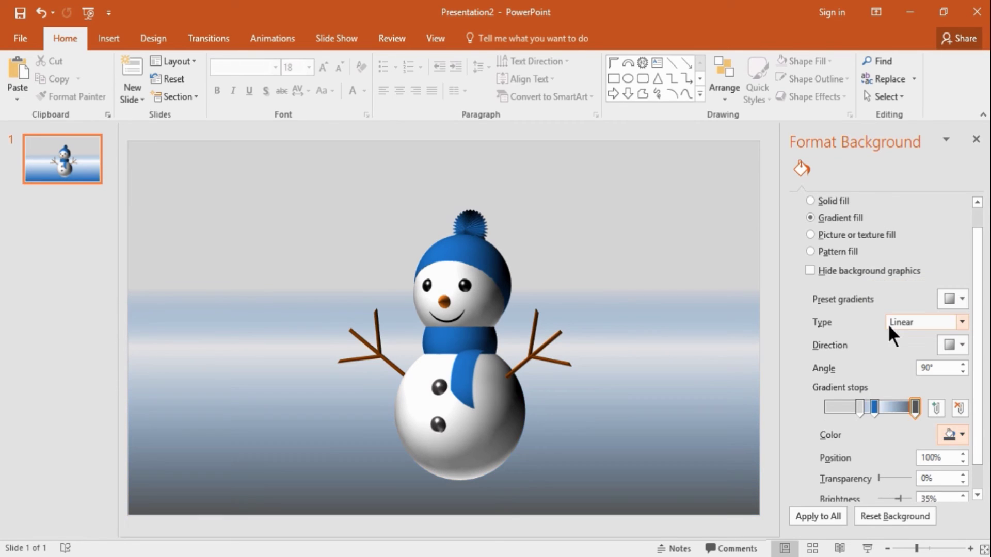
Make the 55% gradient stop opaque blue and move it to about 42%.
{"action": "left_click", "coordinate": [874, 404]}
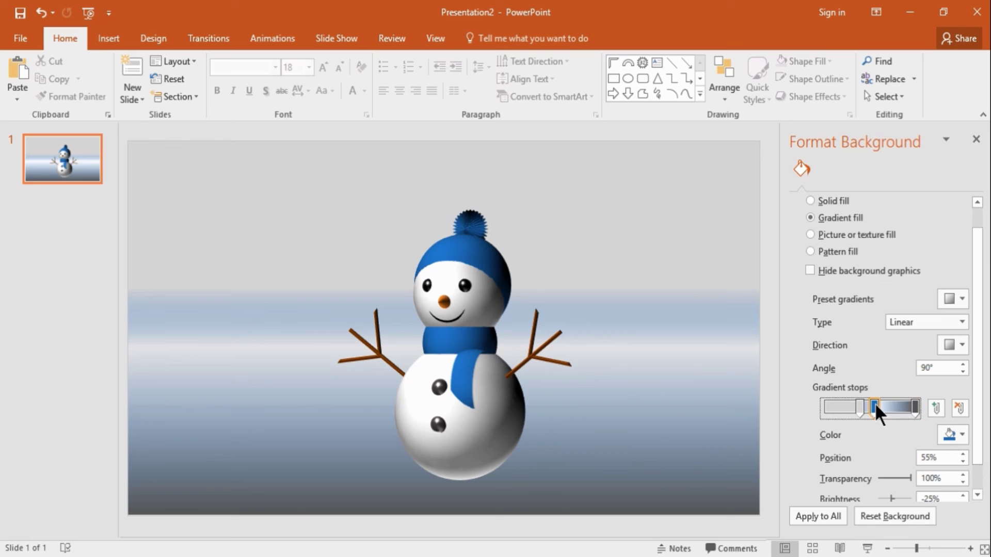
{"action": "left_click", "coordinate": [954, 432]}
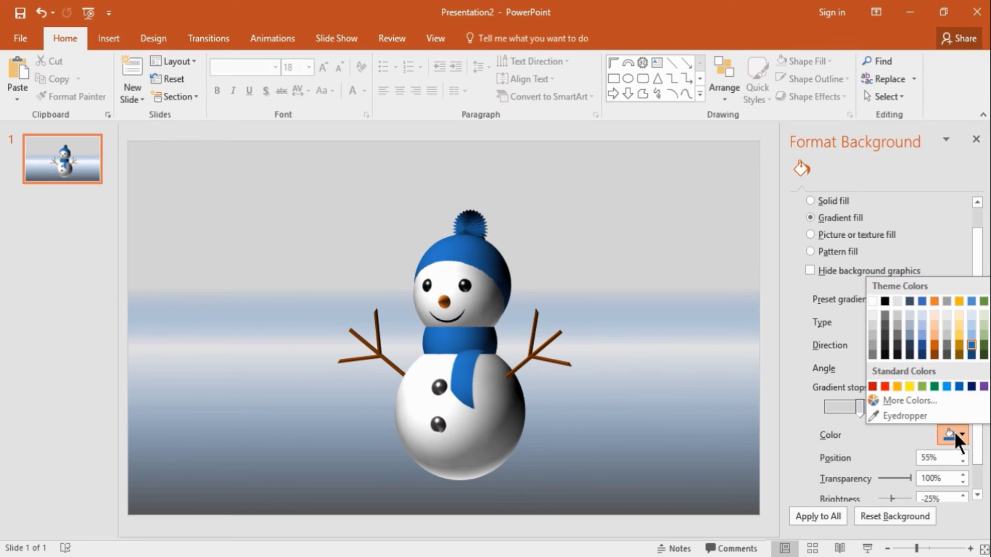
{"action": "left_click", "coordinate": [922, 345]}
{"action": "left_click_drag", "start_coordinate": [872, 408], "coordinate": [863, 406]}
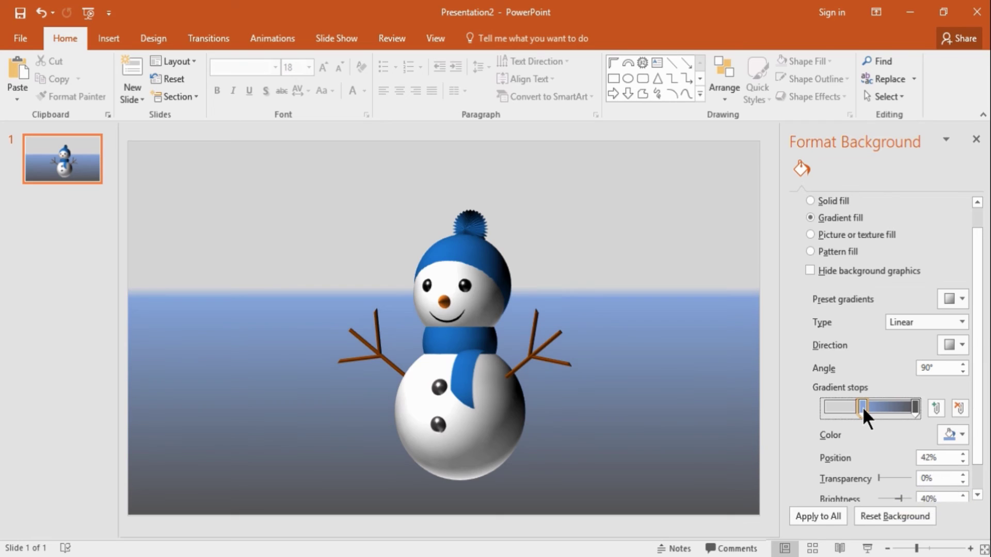
Set the gradient direction to Linear Up (270°) and nudge the snowman slightly left.
{"action": "left_click", "coordinate": [963, 344]}
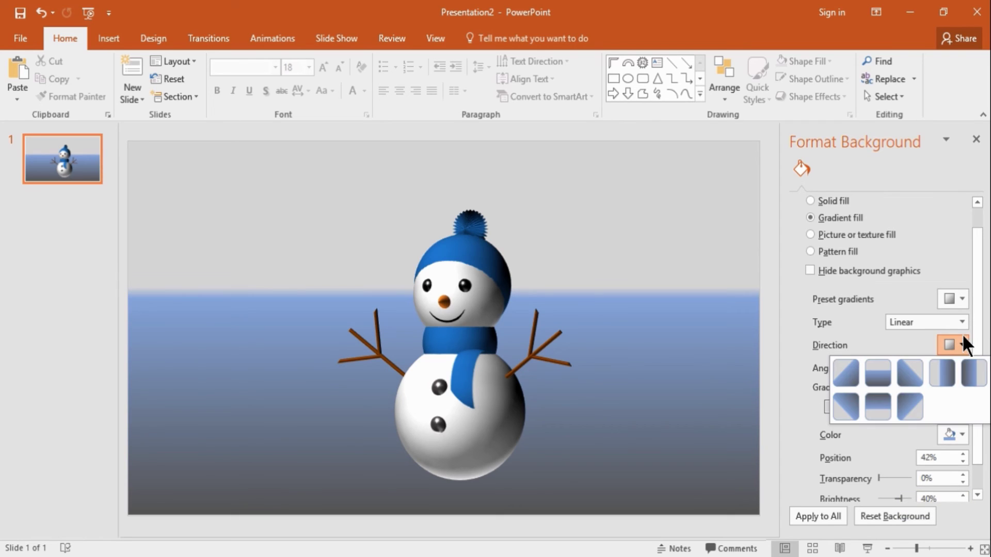
{"action": "left_click", "coordinate": [881, 401]}
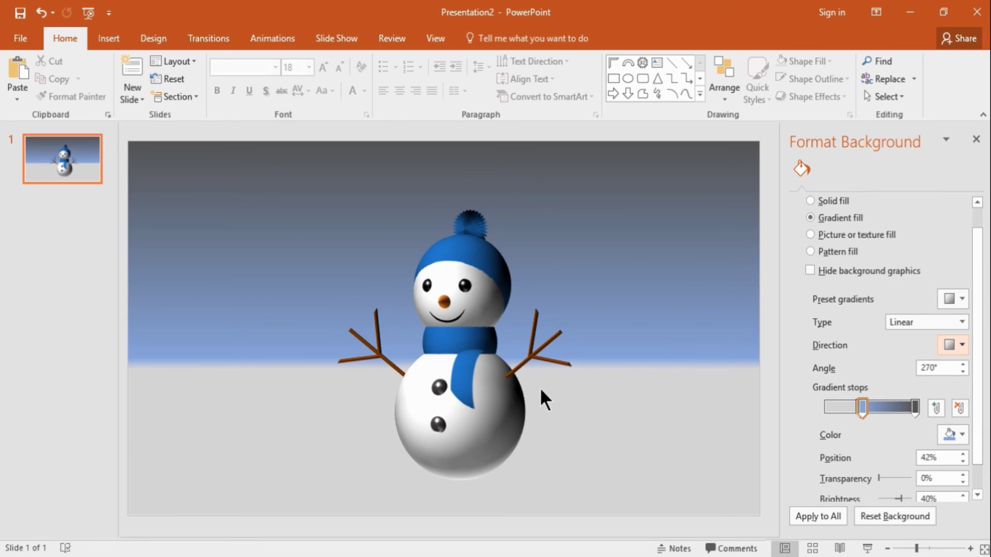
{"action": "left_click_drag", "start_coordinate": [499, 407], "coordinate": [488, 413]}
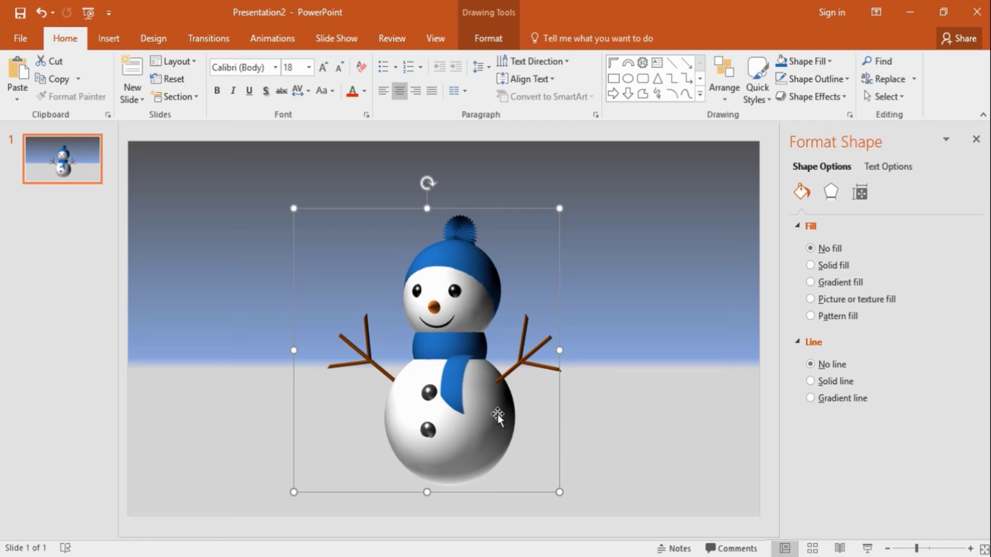
Give the snowman's base shape a Perspective preset shadow with 11 pt blur.
{"action": "left_click", "coordinate": [491, 420]}
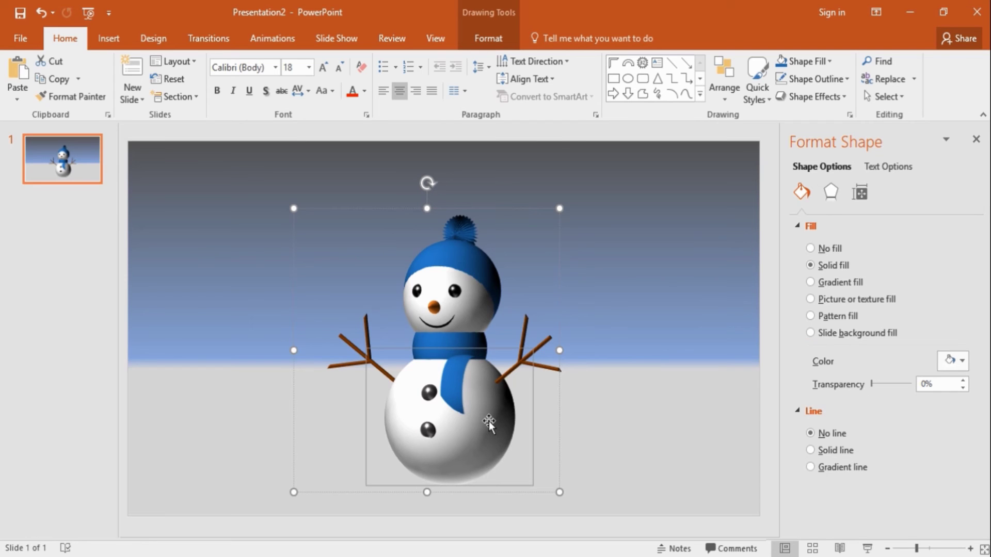
{"action": "left_click", "coordinate": [837, 193]}
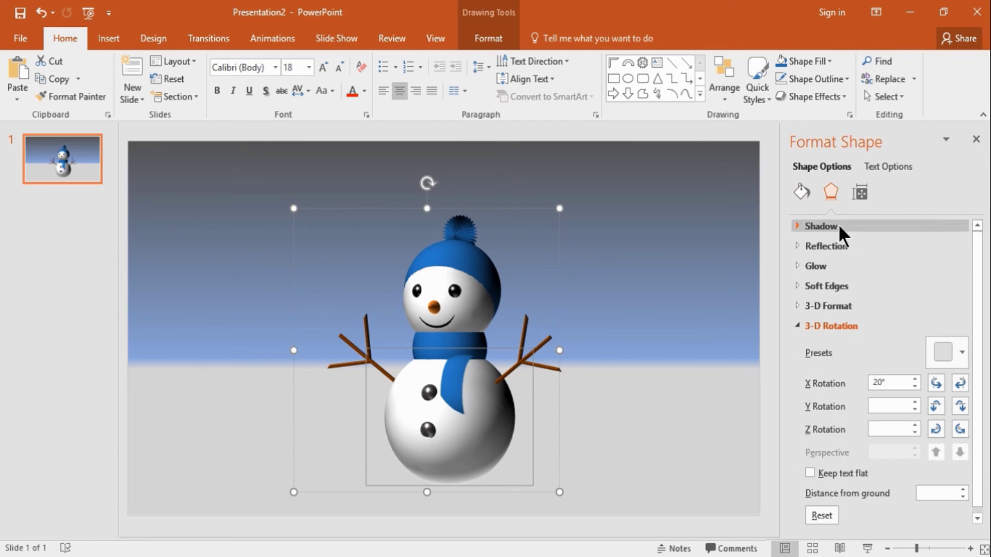
{"action": "left_click", "coordinate": [839, 226]}
{"action": "mouse_move", "coordinate": [980, 314]}
{"action": "left_mouse_down"}
{"action": "mouse_move", "coordinate": [979, 390]}
{"action": "mouse_move", "coordinate": [978, 299]}
{"action": "left_mouse_up"}
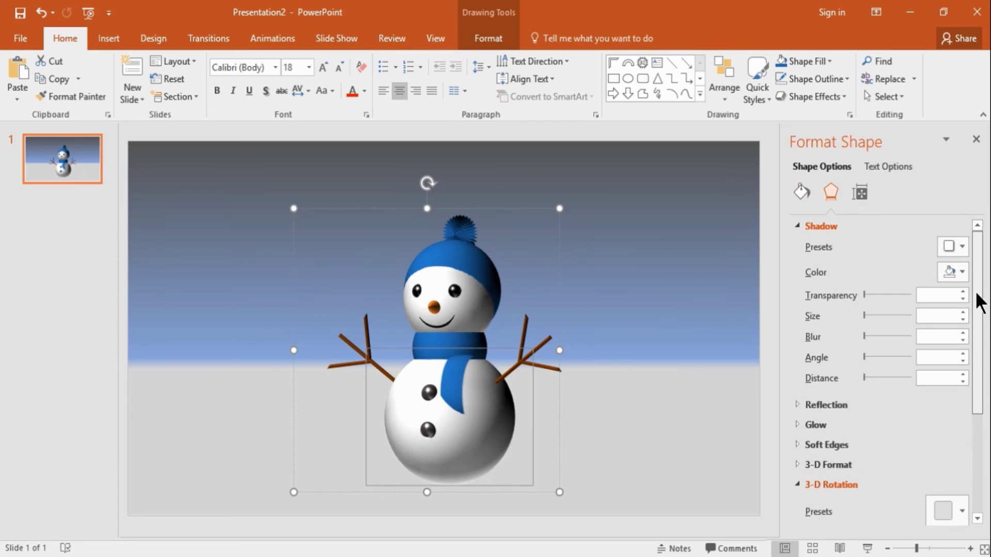
{"action": "left_click", "coordinate": [952, 243]}
{"action": "left_click_drag", "start_coordinate": [985, 354], "coordinate": [984, 488]}
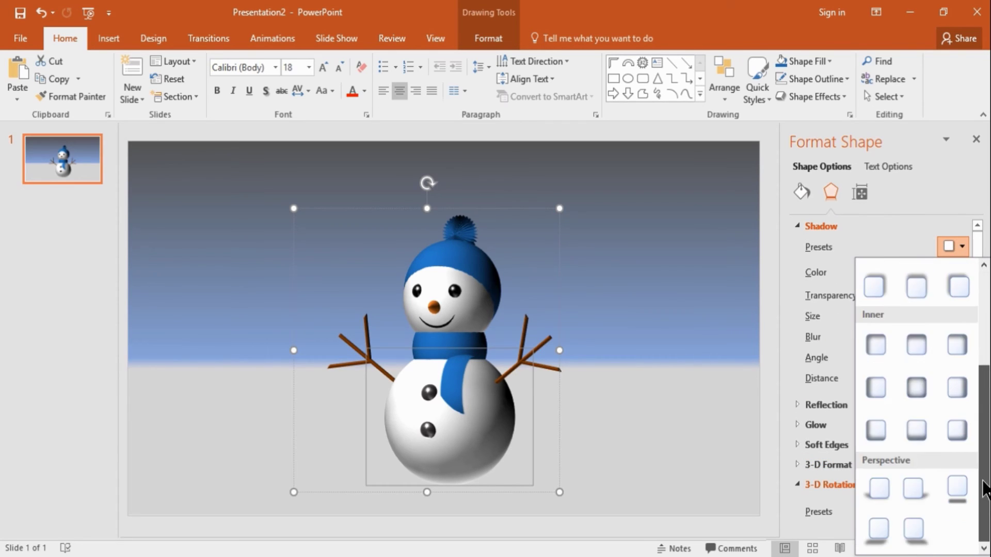
{"action": "left_click", "coordinate": [915, 490]}
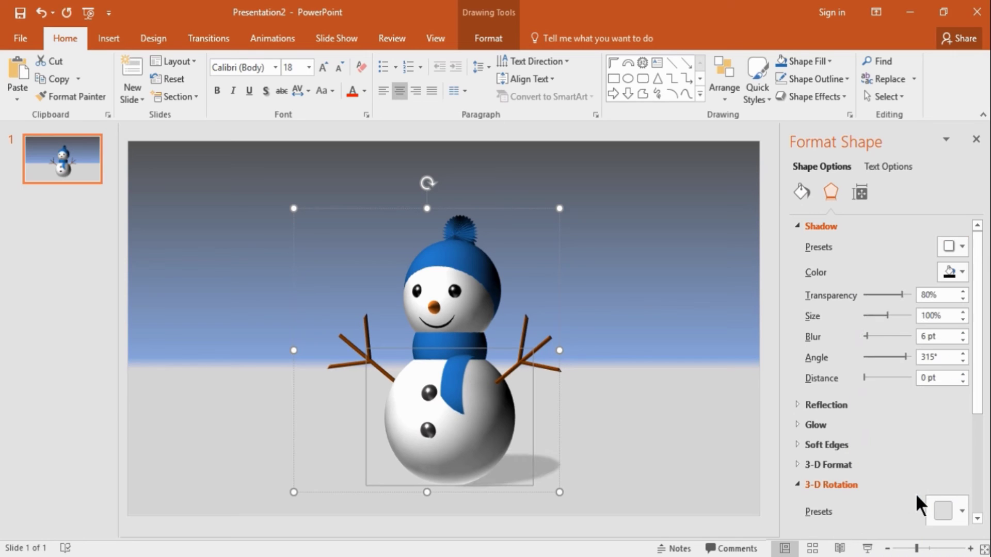
{"action": "left_click", "coordinate": [962, 332]}
{"action": "left_click", "coordinate": [668, 404]}
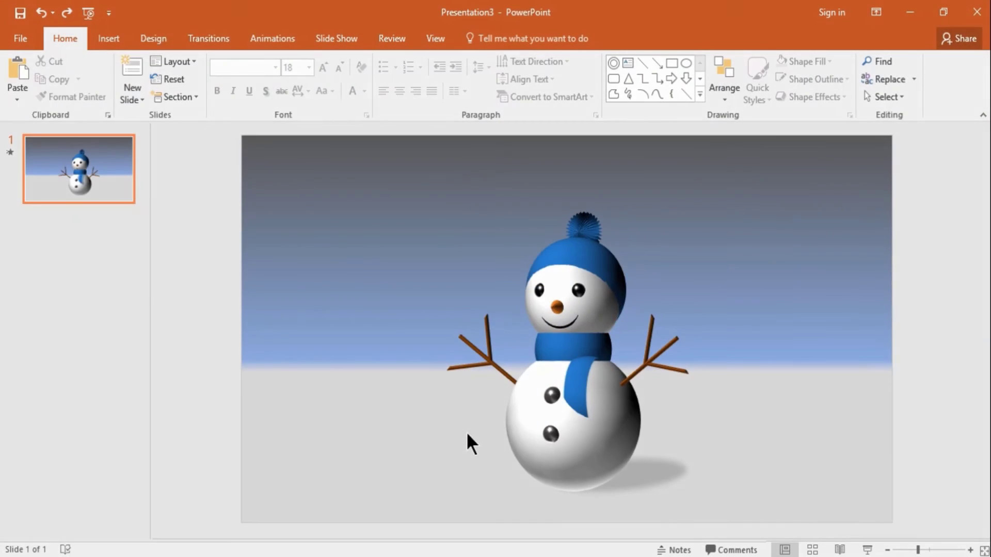
Turn the snowman group's 3-D X Rotation back to 360° so it faces front.
{"action": "left_click", "coordinate": [467, 432]}
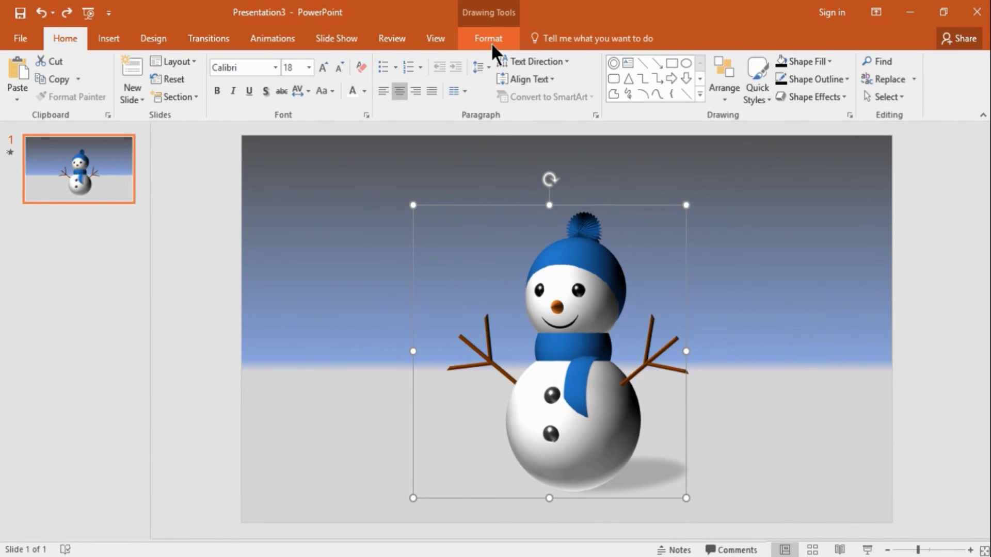
{"action": "left_click", "coordinate": [491, 42]}
{"action": "left_click", "coordinate": [407, 116]}
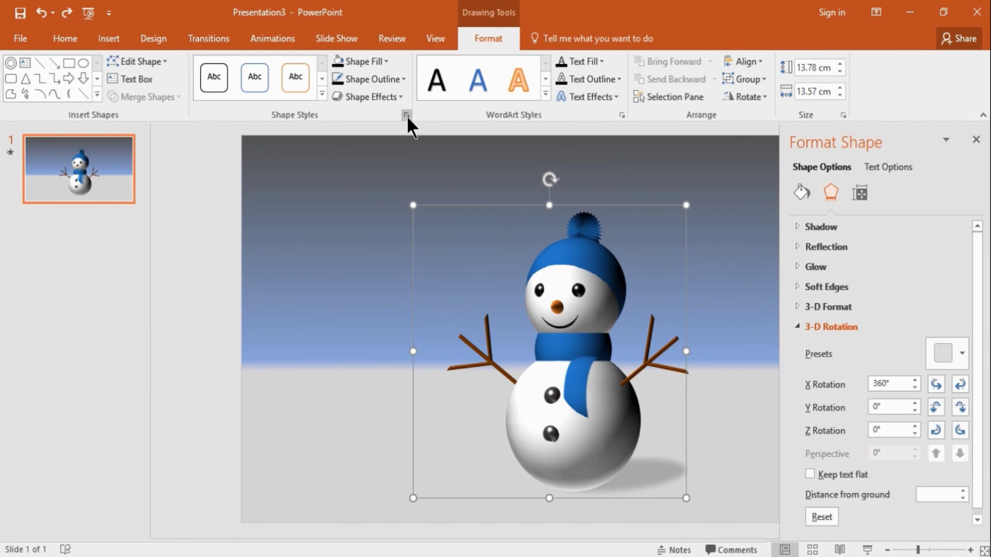
{"action": "left_click", "coordinate": [831, 196]}
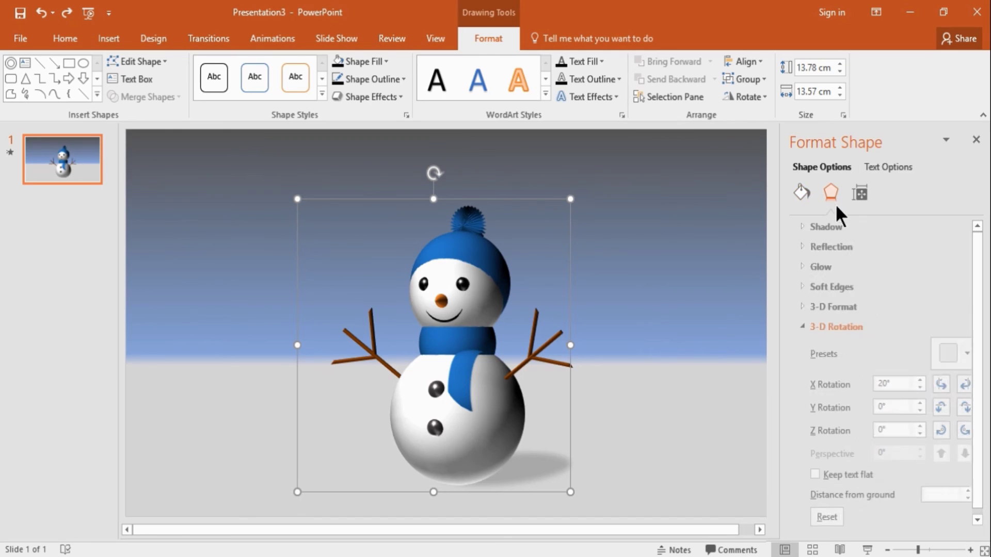
{"action": "left_click", "coordinate": [935, 385]}
{"action": "left_click", "coordinate": [935, 385]}
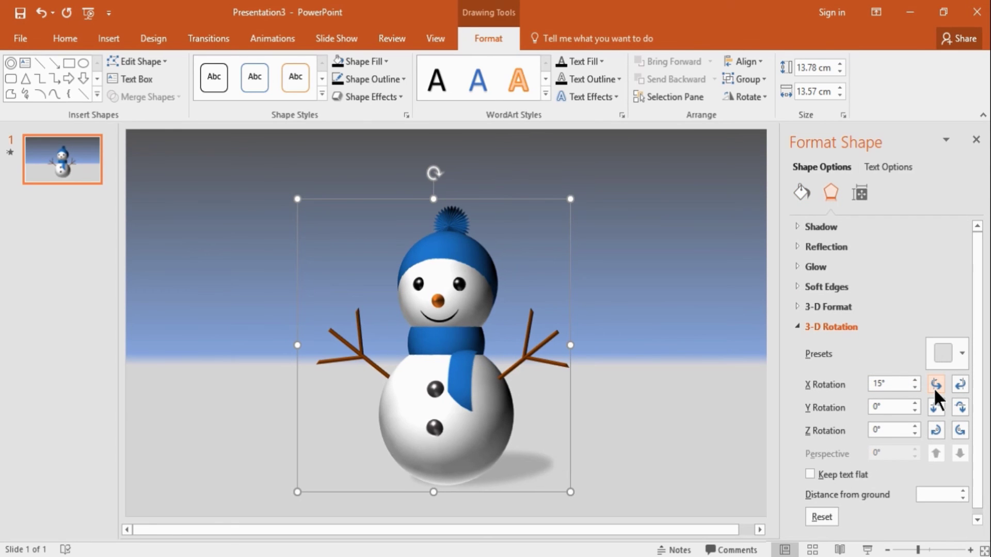
{"action": "left_click", "coordinate": [935, 385]}
{"action": "left_click", "coordinate": [935, 385]}
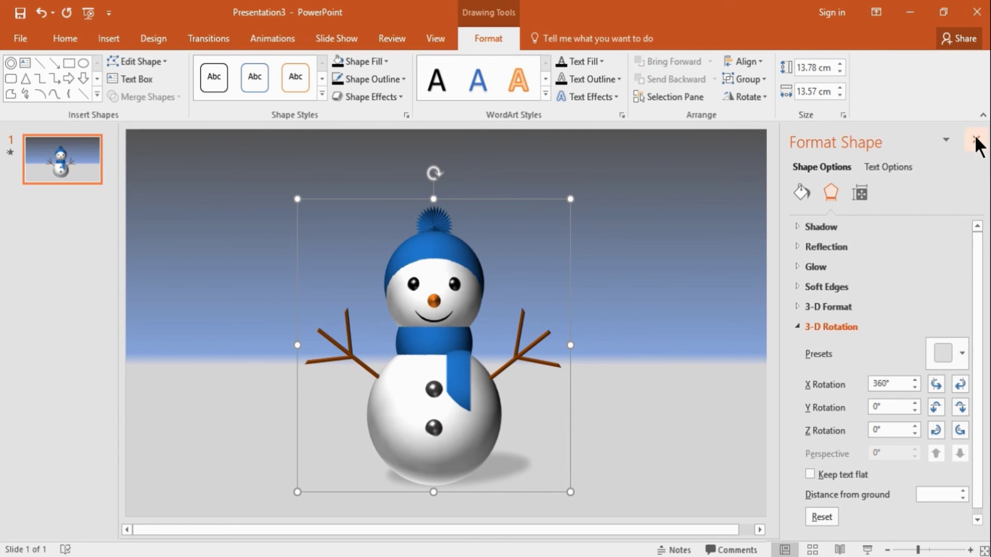
Close the Format Shape pane and ungroup the snowman into its separate pieces.
{"action": "left_click", "coordinate": [977, 140]}
{"action": "left_click", "coordinate": [748, 73]}
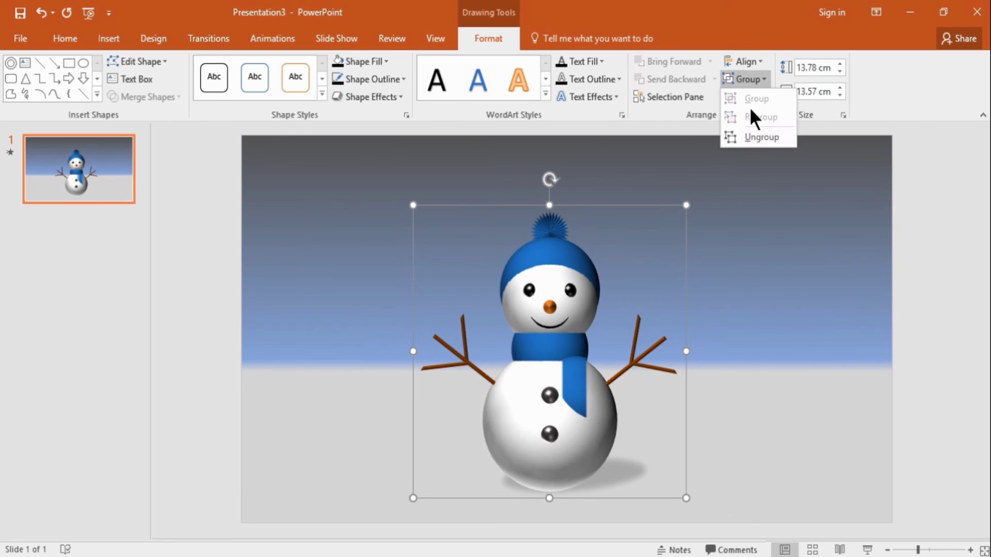
{"action": "left_click", "coordinate": [752, 136]}
{"action": "left_click", "coordinate": [751, 308]}
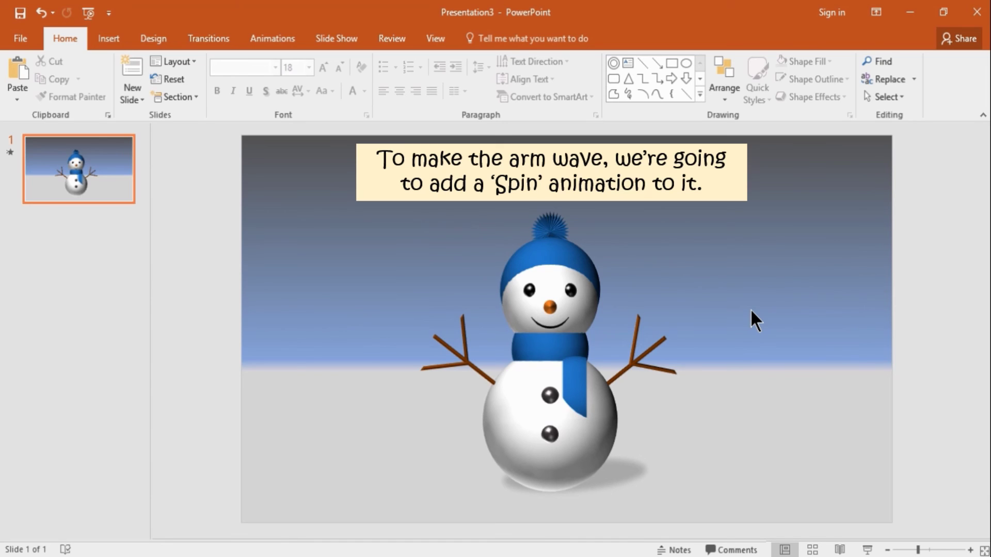
{"action": "left_click", "coordinate": [970, 550]}
{"action": "left_click", "coordinate": [970, 550]}
{"action": "left_click", "coordinate": [971, 550]}
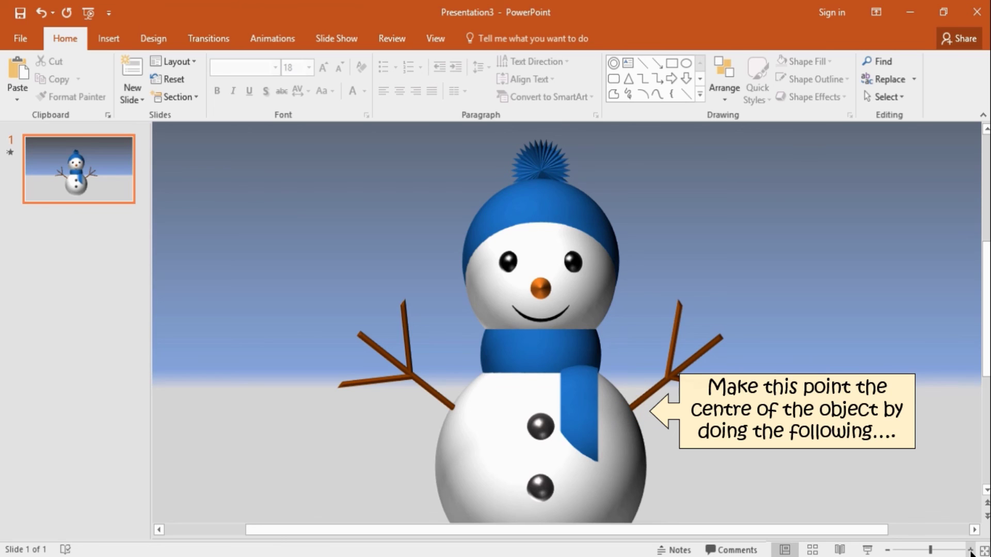
{"action": "left_click", "coordinate": [888, 550]}
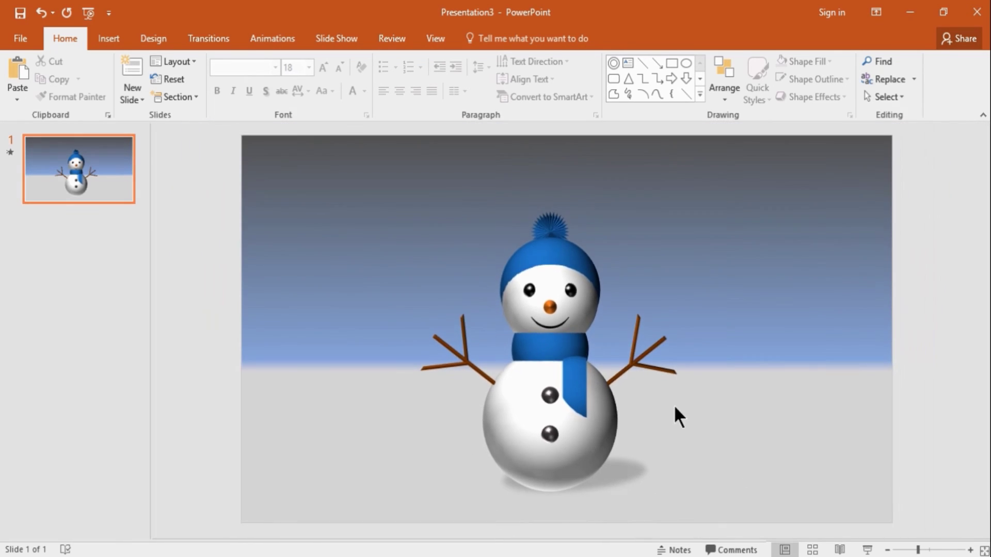
Duplicate the right stick arm and flip the copy vertically and horizontally.
{"action": "left_click", "coordinate": [635, 364]}
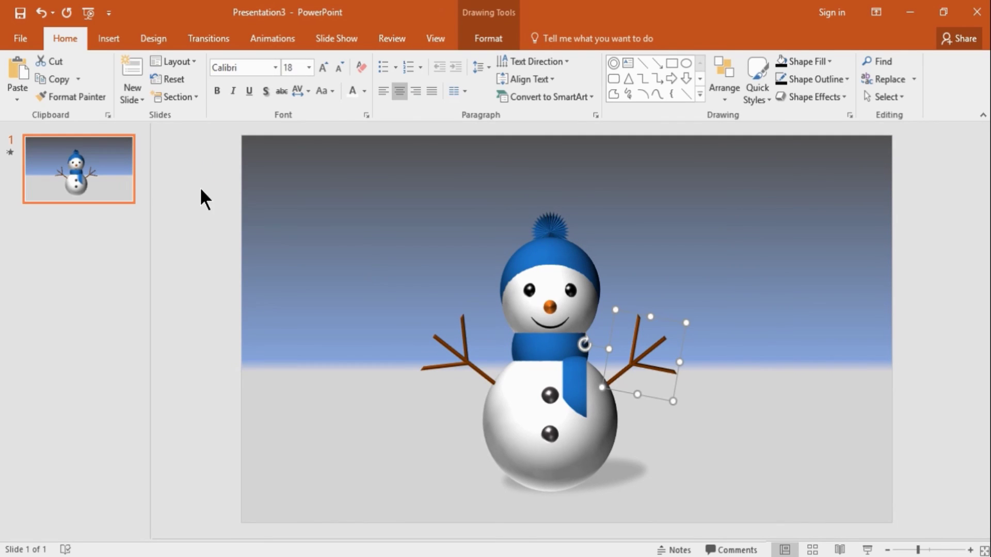
{"action": "left_click", "coordinate": [79, 79]}
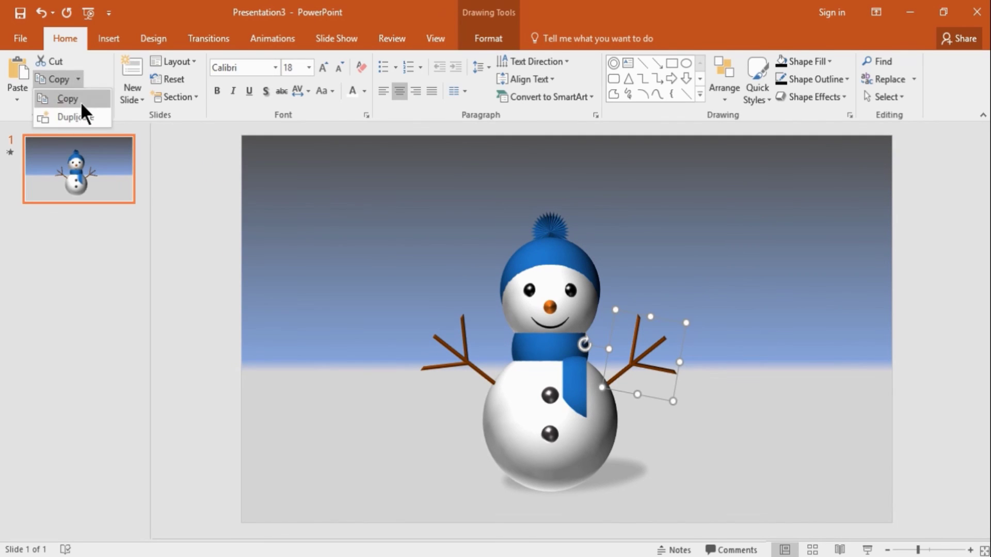
{"action": "left_click", "coordinate": [82, 115]}
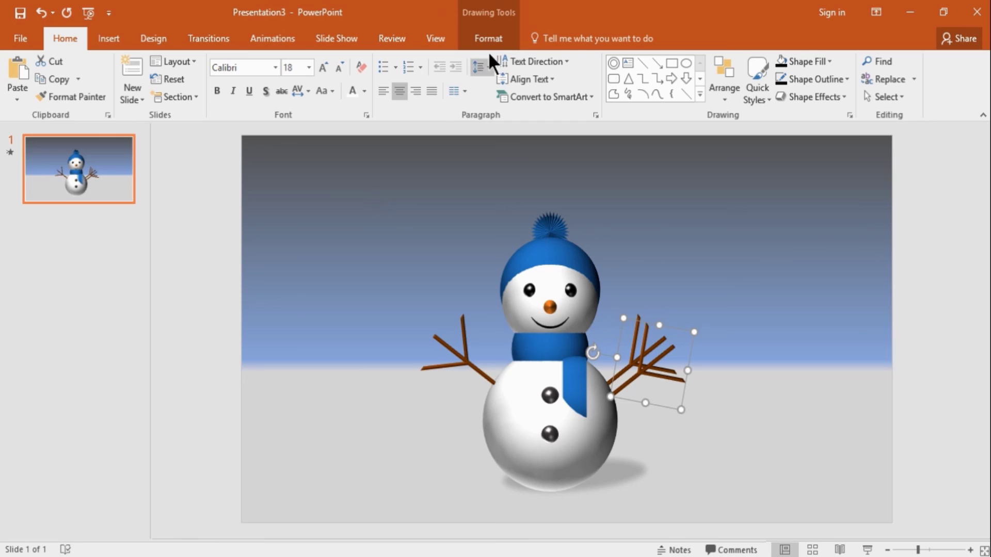
{"action": "left_click", "coordinate": [500, 42]}
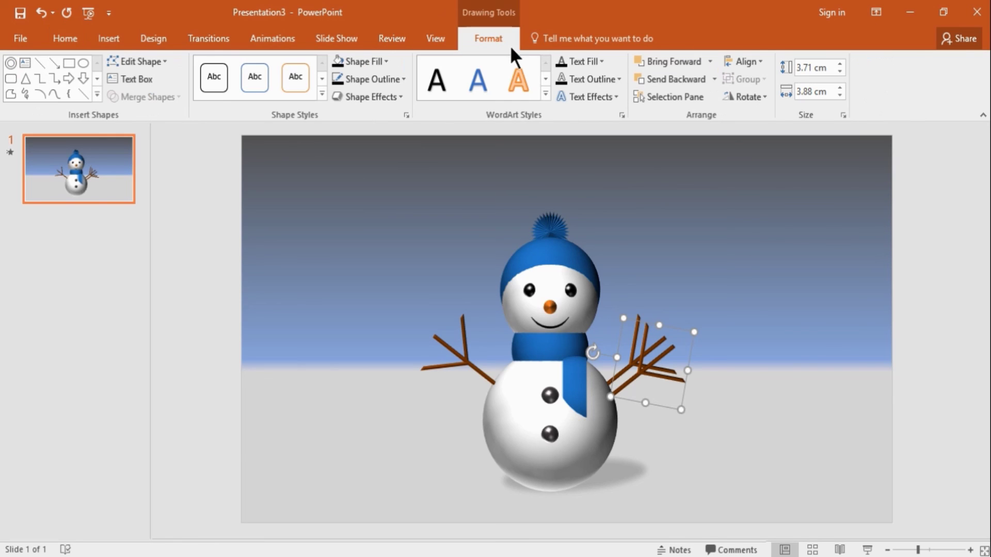
{"action": "left_click", "coordinate": [747, 95]}
{"action": "left_click", "coordinate": [756, 152]}
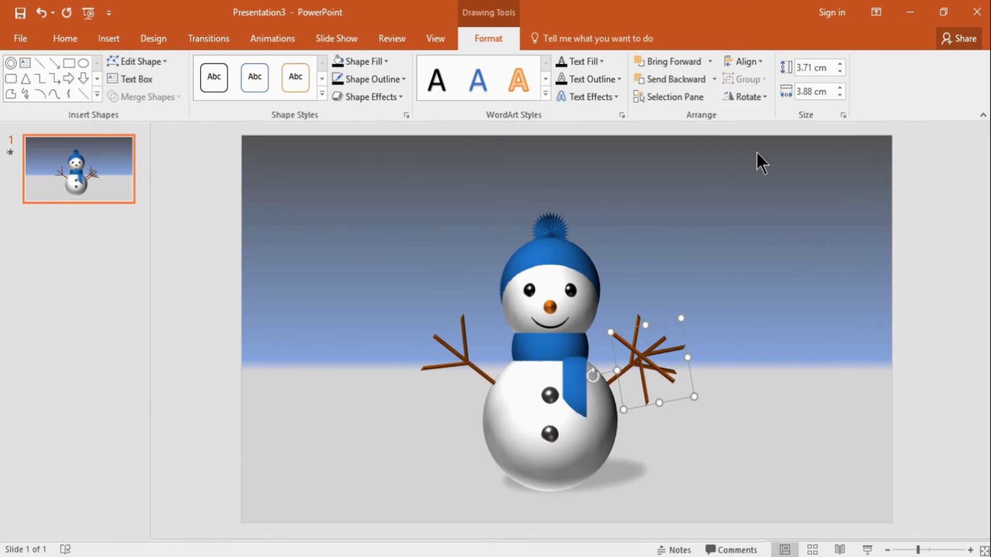
{"action": "left_click", "coordinate": [760, 95]}
{"action": "left_click", "coordinate": [774, 173]}
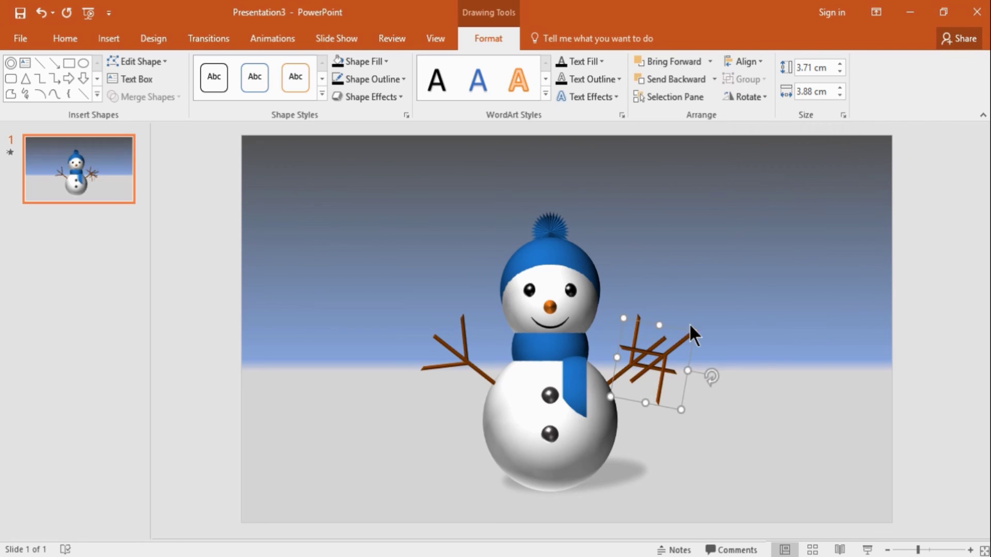
Move the flipped copy onto the snowman's chest and group it with the original arm.
{"action": "left_click_drag", "start_coordinate": [674, 352], "coordinate": [588, 396]}
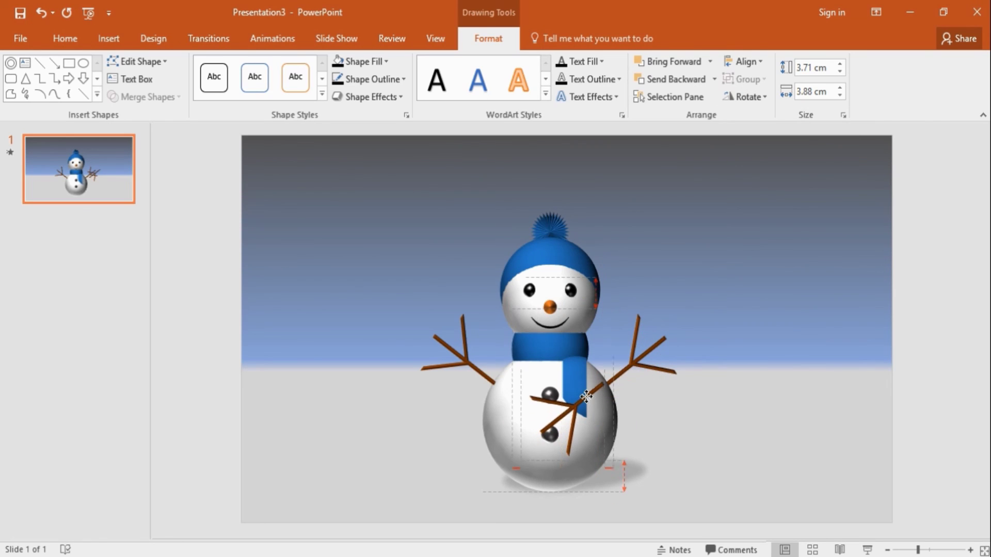
{"action": "left_click_drag", "start_coordinate": [589, 396], "coordinate": [592, 398]}
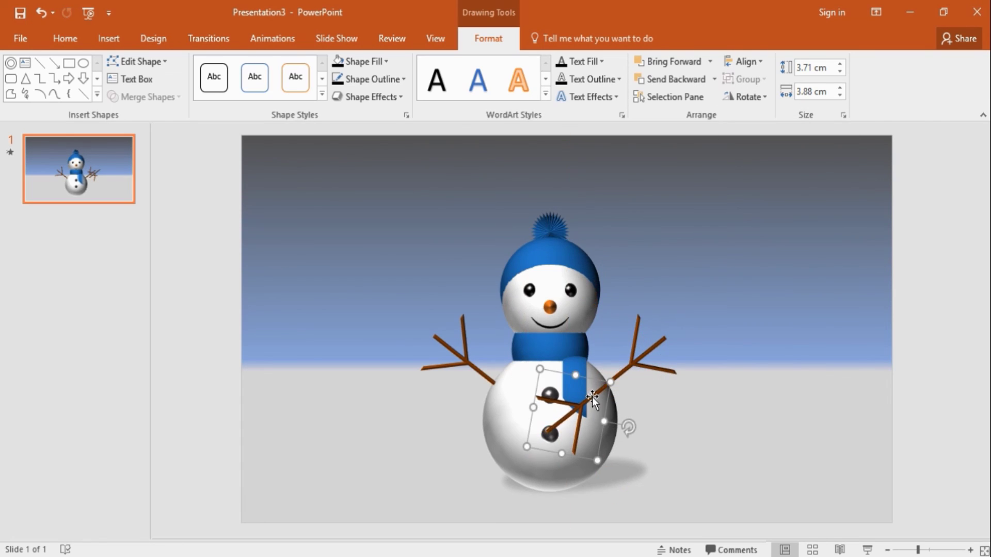
{"action": "left_click", "coordinate": [628, 368], "text": "ctrl"}
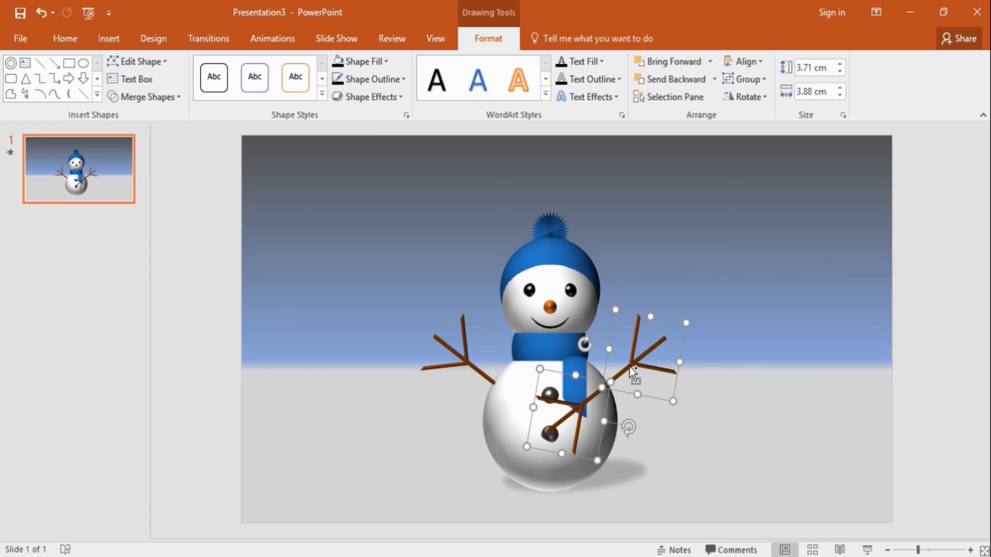
{"action": "left_click", "coordinate": [753, 76]}
{"action": "left_click", "coordinate": [755, 97]}
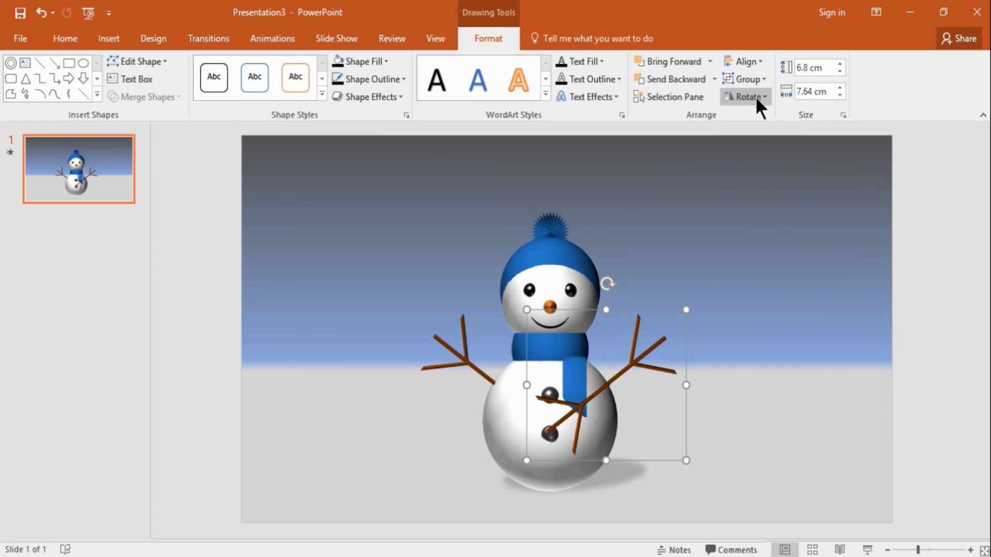
{"action": "left_click", "coordinate": [668, 392]}
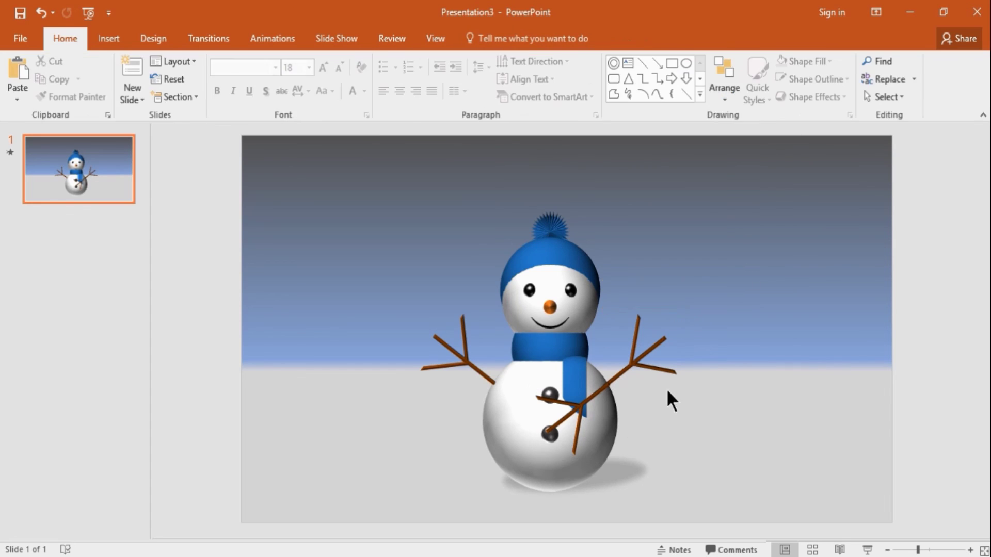
Set the chest twig inside the group to No Fill so it becomes invisible.
{"action": "left_click", "coordinate": [588, 398]}
{"action": "left_click", "coordinate": [575, 410]}
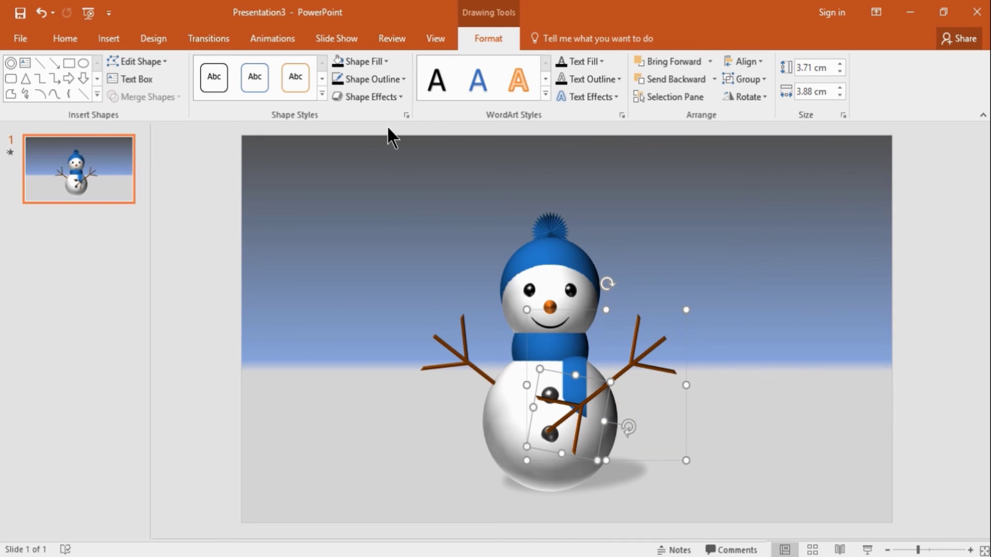
{"action": "left_click", "coordinate": [381, 66]}
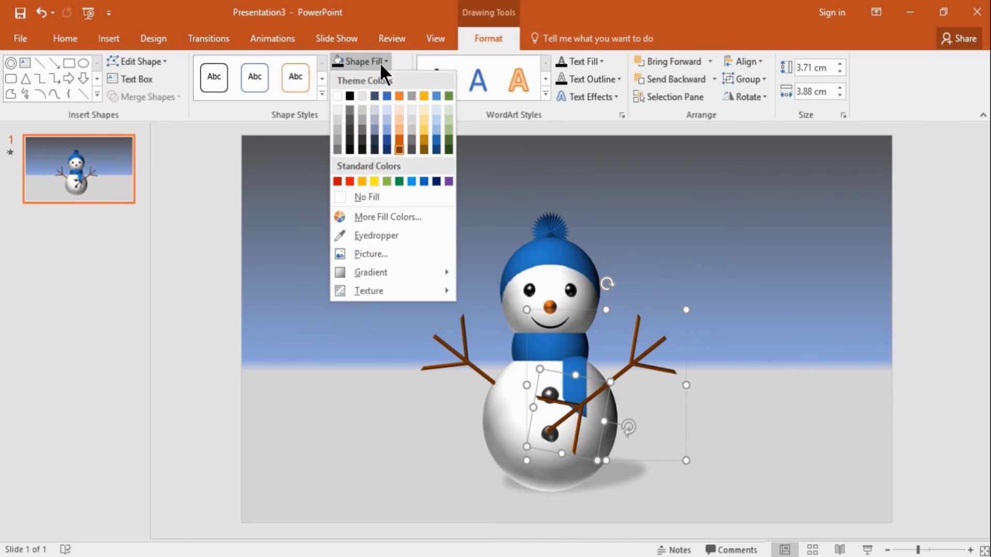
{"action": "left_click", "coordinate": [371, 196]}
{"action": "left_click", "coordinate": [736, 349]}
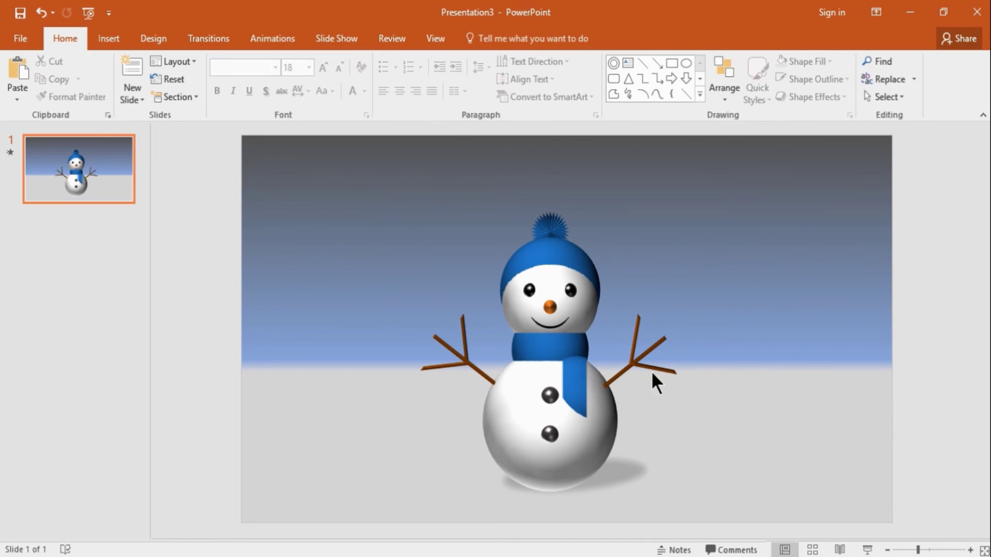
{"action": "left_click", "coordinate": [623, 370]}
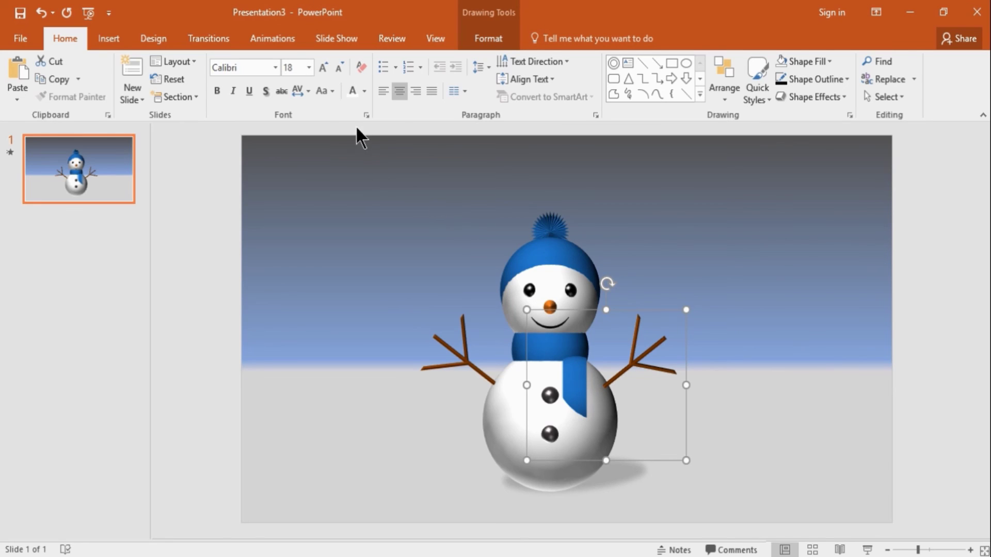
Apply the Spin emphasis animation to the right arm group.
{"action": "left_click", "coordinate": [287, 39]}
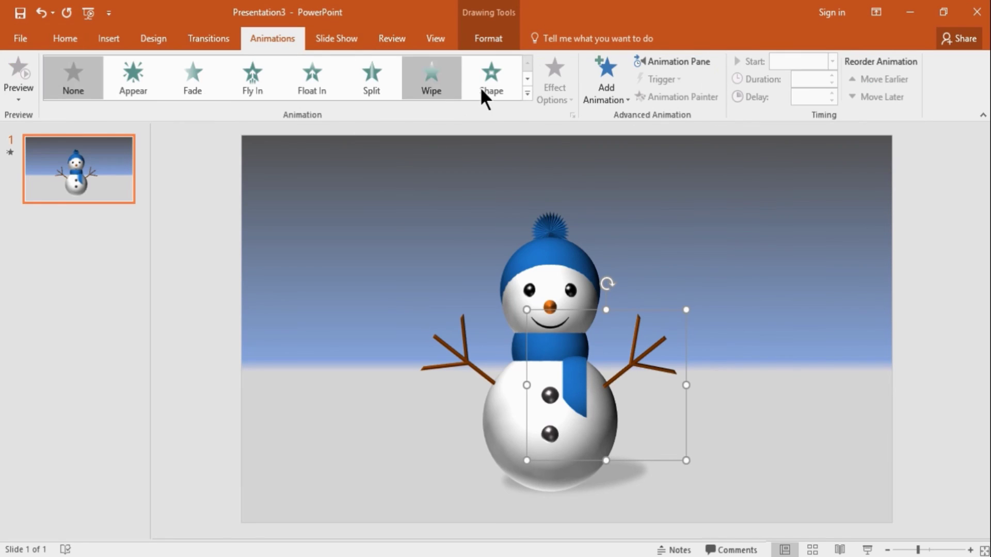
{"action": "left_click", "coordinate": [527, 93]}
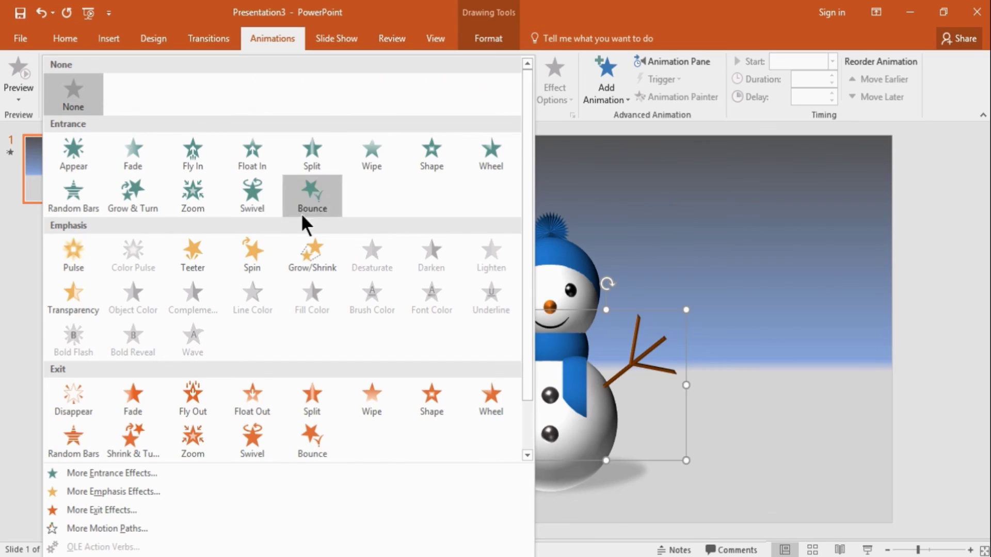
{"action": "left_click", "coordinate": [253, 252]}
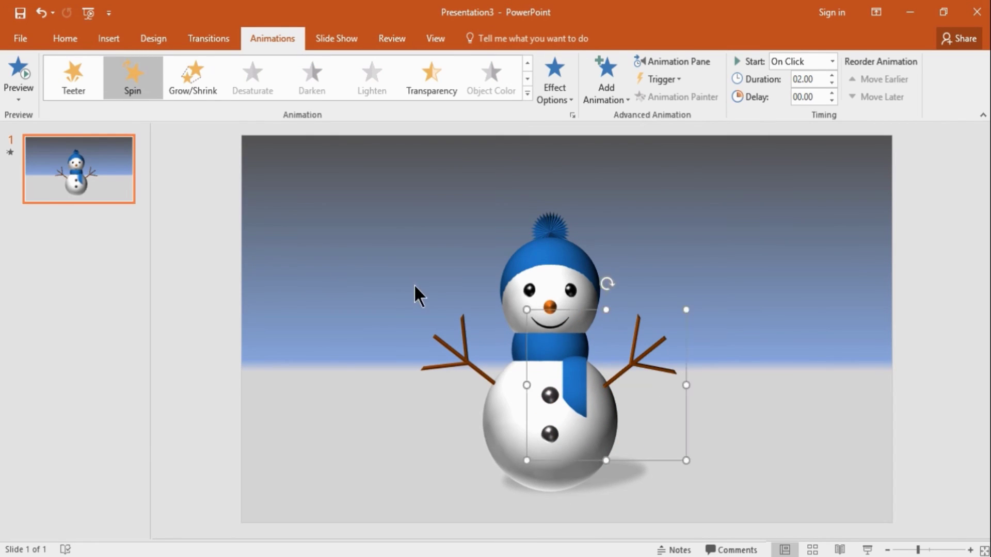
{"action": "left_click", "coordinate": [458, 258]}
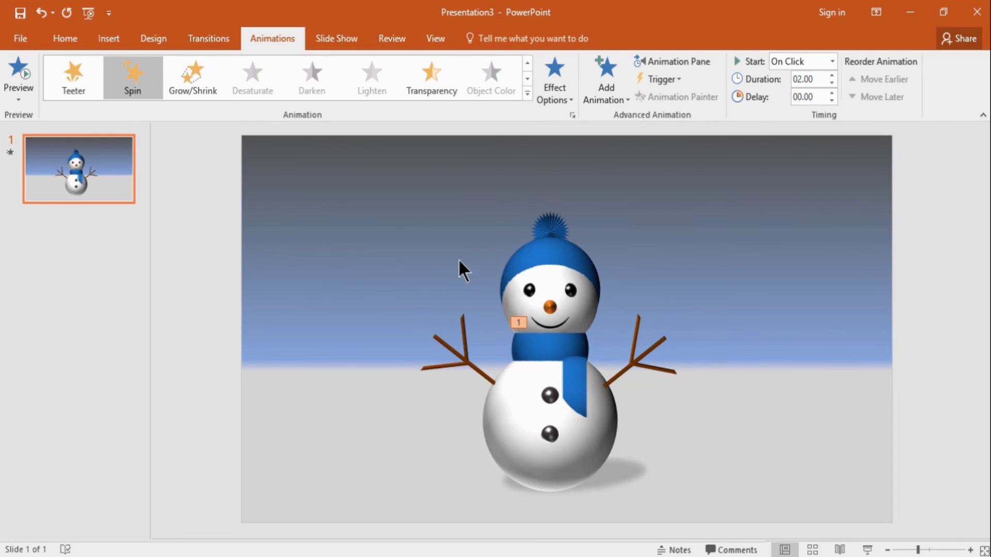
Set the Spin to a custom 30° counterclockwise with Auto-reverse ticked.
{"action": "left_click", "coordinate": [571, 115]}
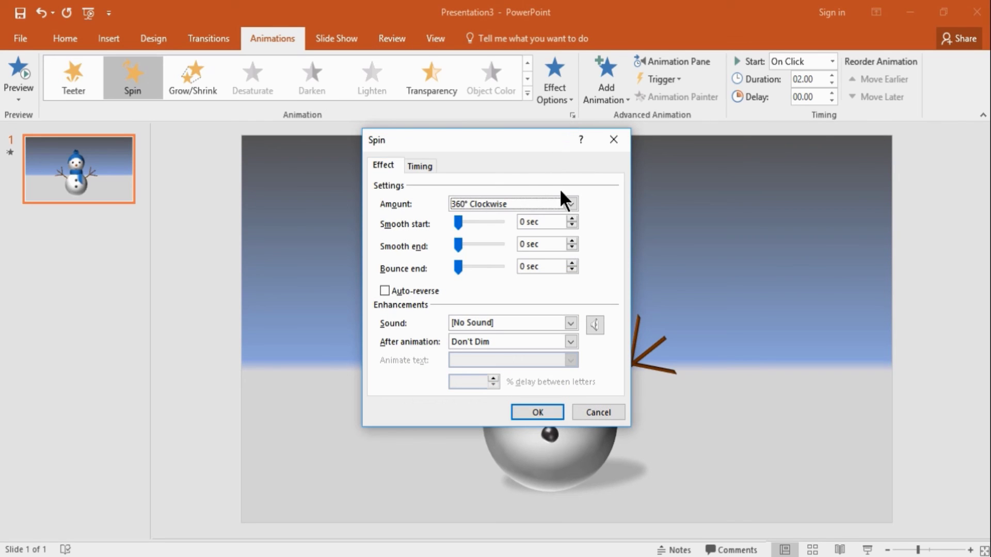
{"action": "left_click", "coordinate": [571, 203]}
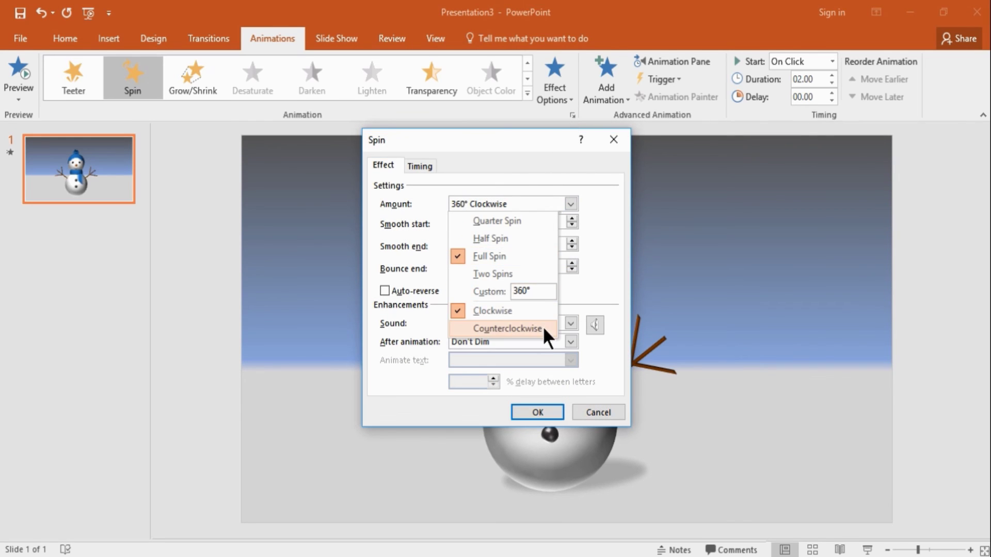
{"action": "left_click", "coordinate": [543, 326]}
{"action": "left_click", "coordinate": [570, 202]}
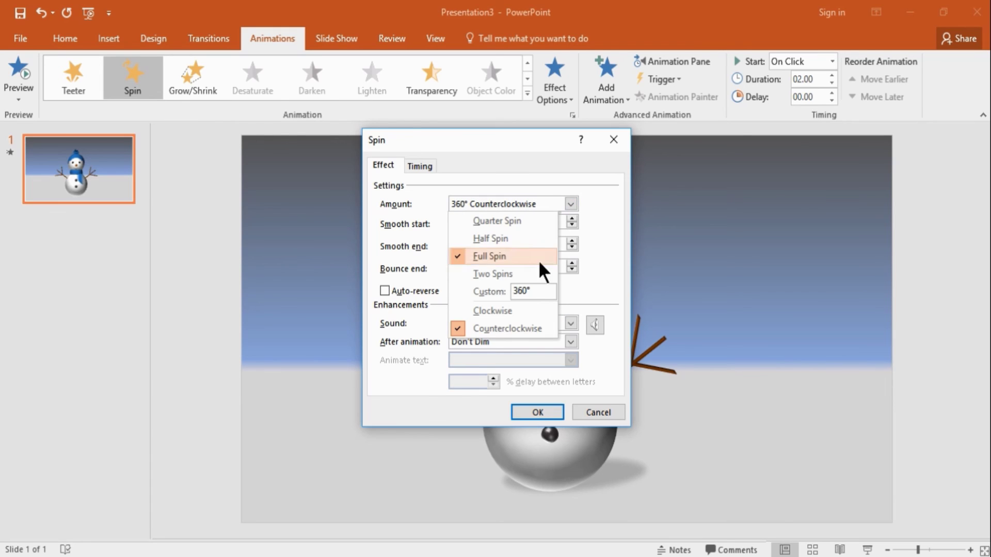
{"action": "left_click", "coordinate": [527, 291]}
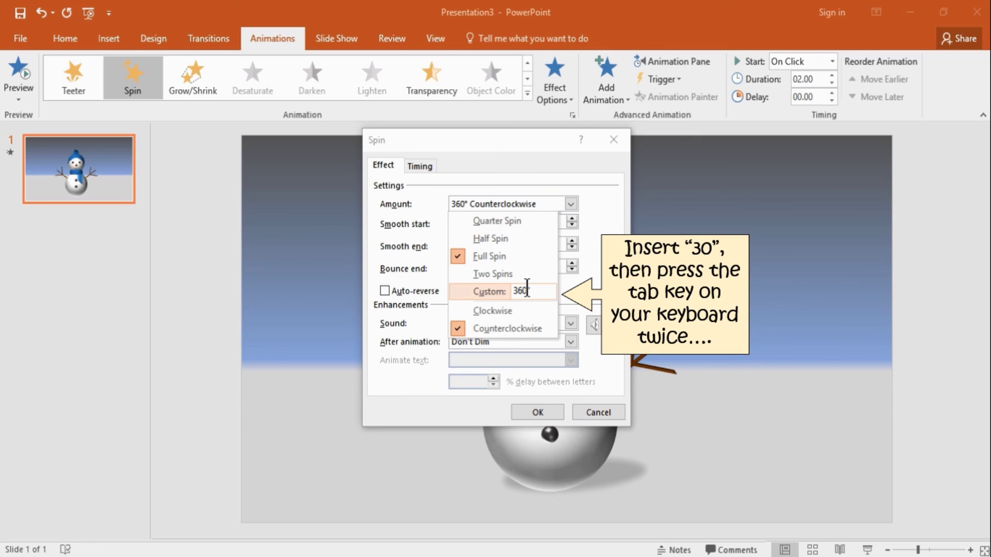
{"action": "key", "text": "BackSpace"}
{"action": "key", "text": "BackSpace"}
{"action": "key", "text": "BackSpace"}
{"action": "type", "text": "3"}
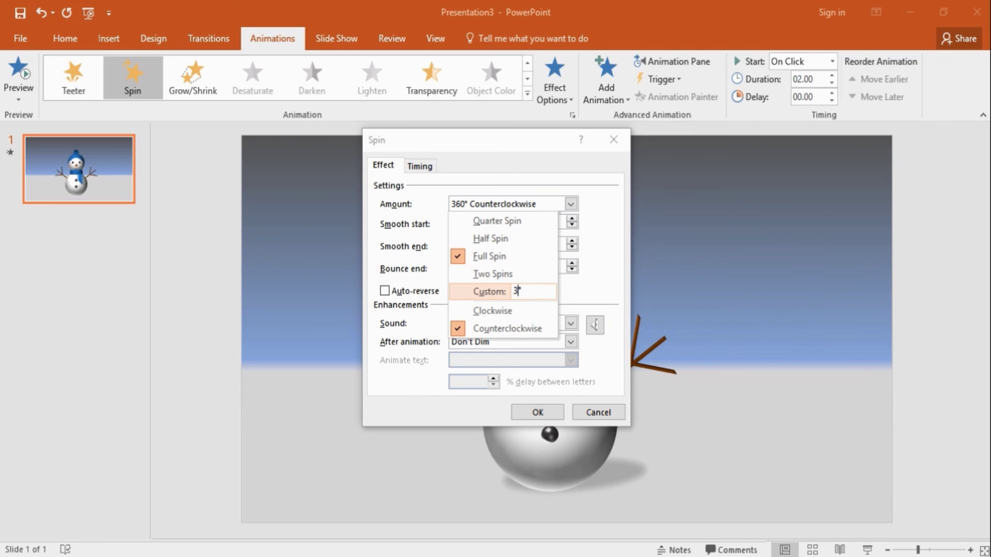
{"action": "type", "text": "0"}
{"action": "key", "text": "Tab"}
{"action": "key", "text": "Tab"}
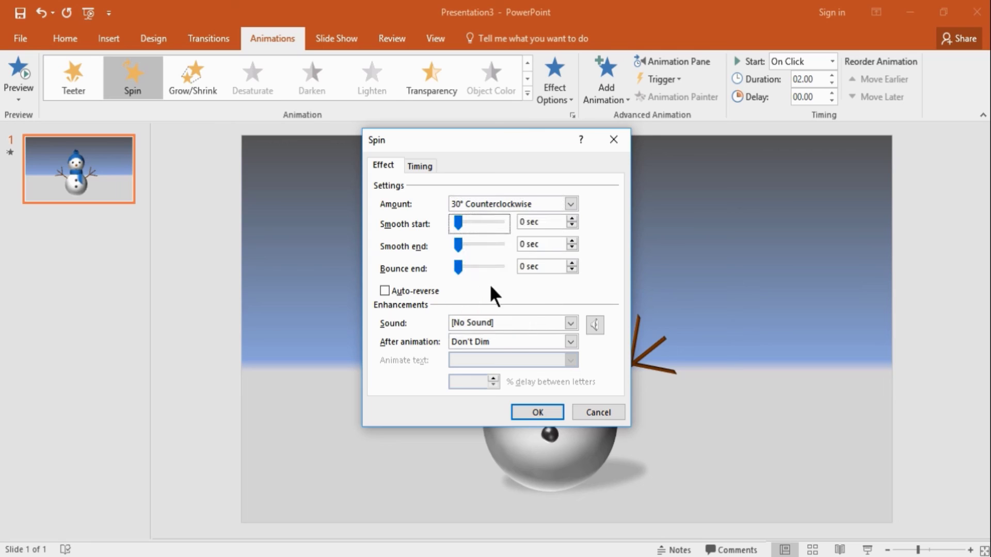
{"action": "left_click", "coordinate": [384, 291]}
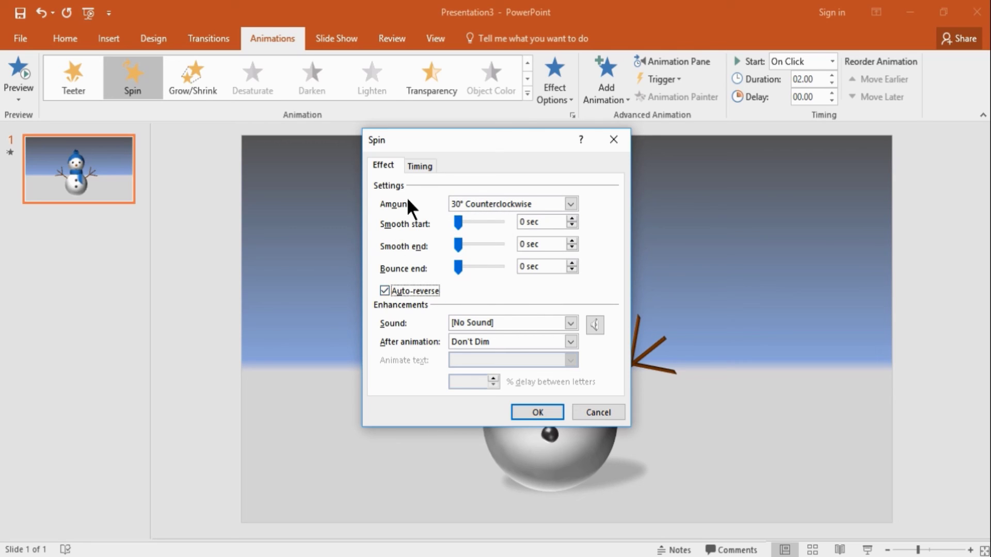
{"action": "left_click", "coordinate": [423, 164]}
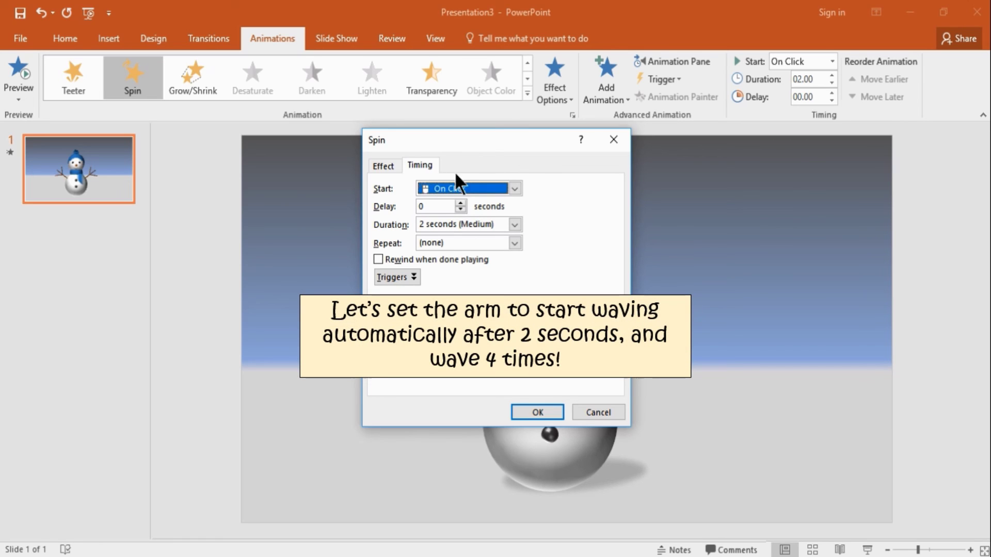
Set the spin timing: With Previous, 2-second delay, 0.5-second Very Fast duration, repeat 4.
{"action": "left_click", "coordinate": [514, 188]}
{"action": "left_click", "coordinate": [500, 218]}
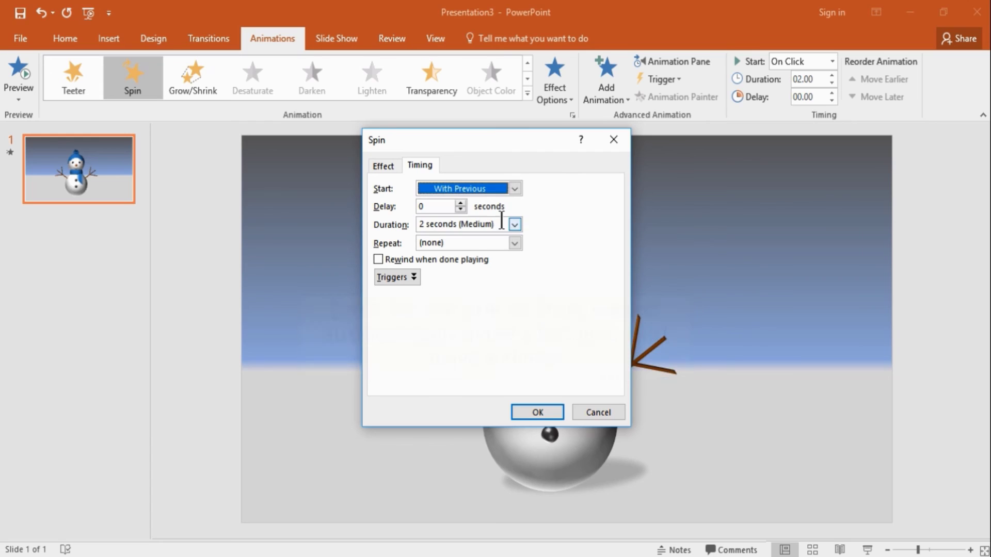
{"action": "left_click", "coordinate": [439, 206]}
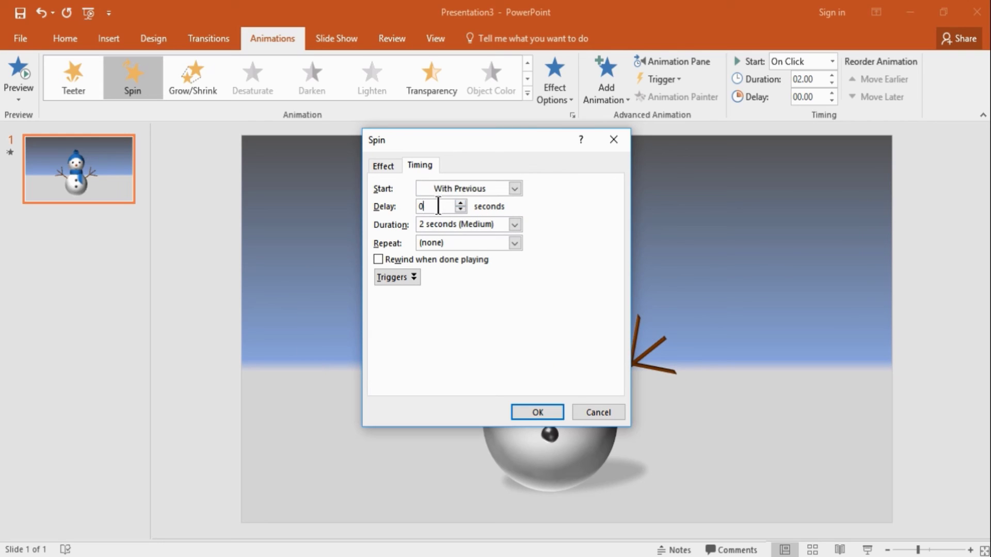
{"action": "key", "text": "BackSpace"}
{"action": "type", "text": "2"}
{"action": "left_click", "coordinate": [513, 225]}
{"action": "left_click", "coordinate": [490, 277]}
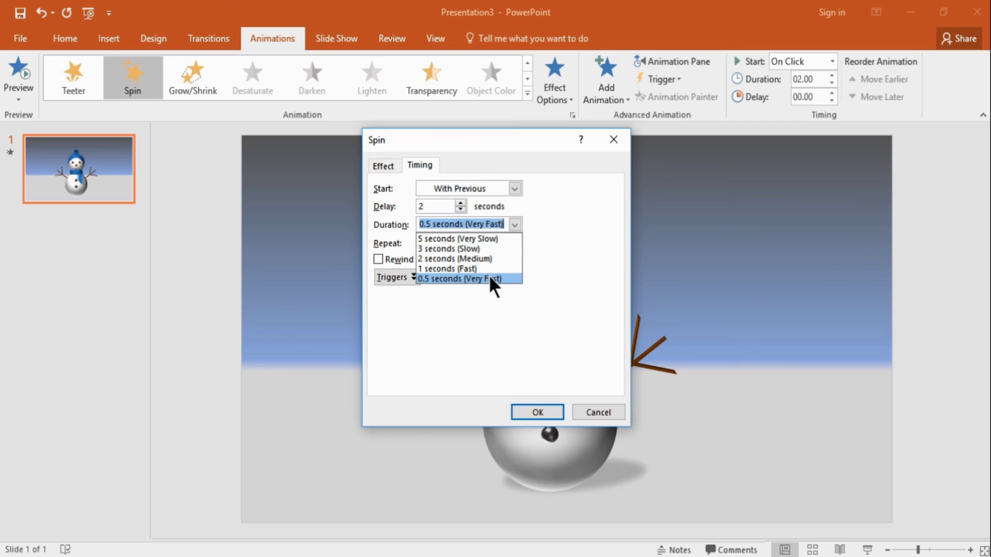
{"action": "left_click", "coordinate": [489, 278]}
{"action": "left_click", "coordinate": [514, 243]}
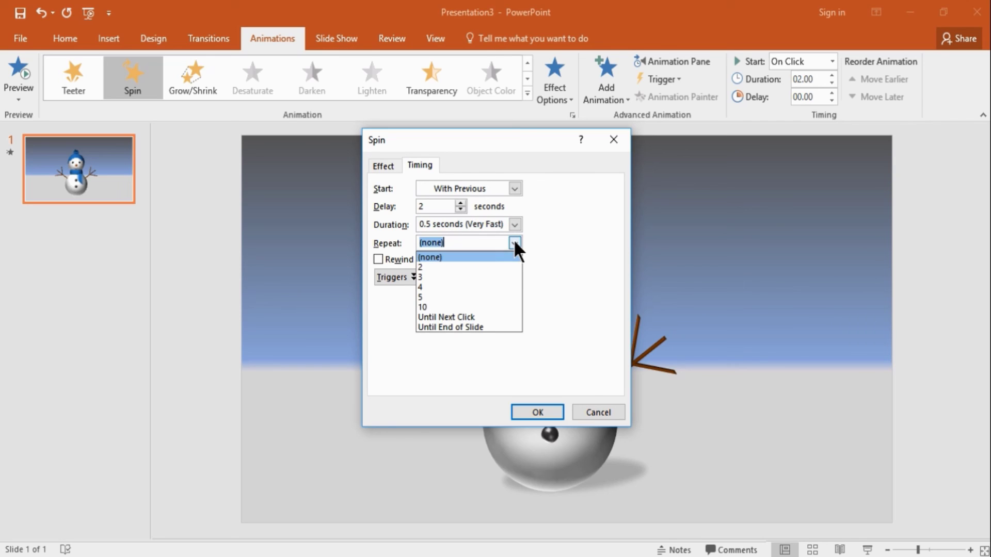
{"action": "left_click", "coordinate": [459, 288]}
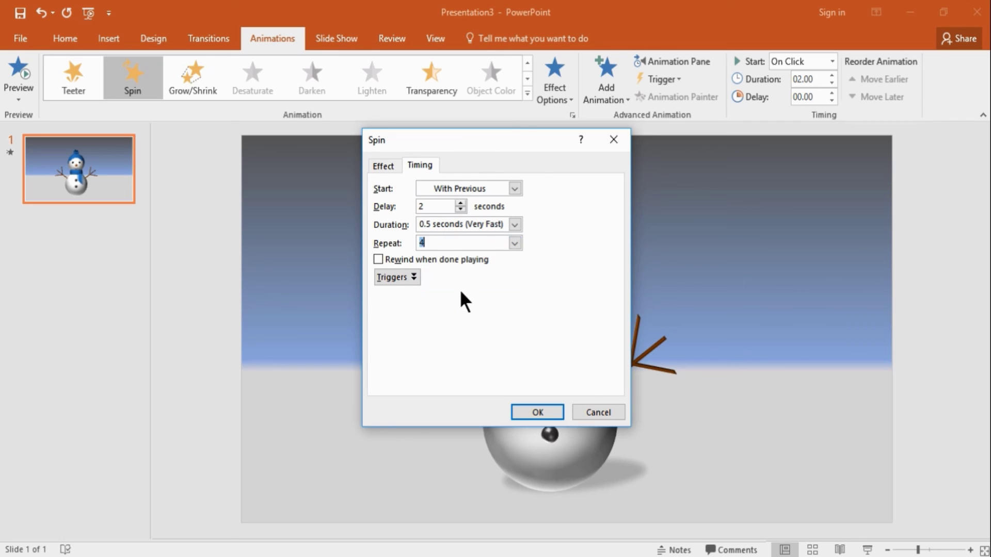
{"action": "left_click", "coordinate": [537, 413]}
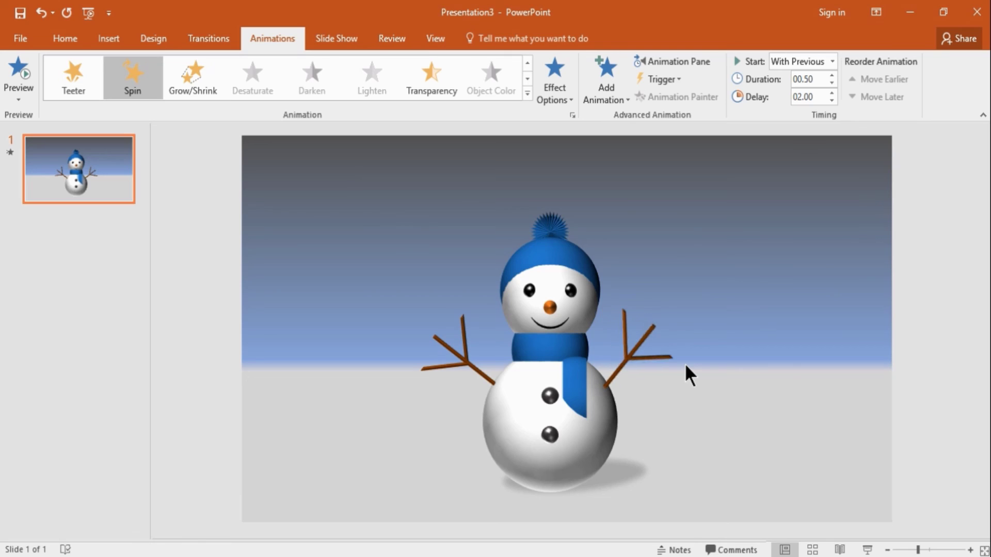
Send the right stick arm group to the back, behind the snowman's body.
{"action": "left_click", "coordinate": [637, 359]}
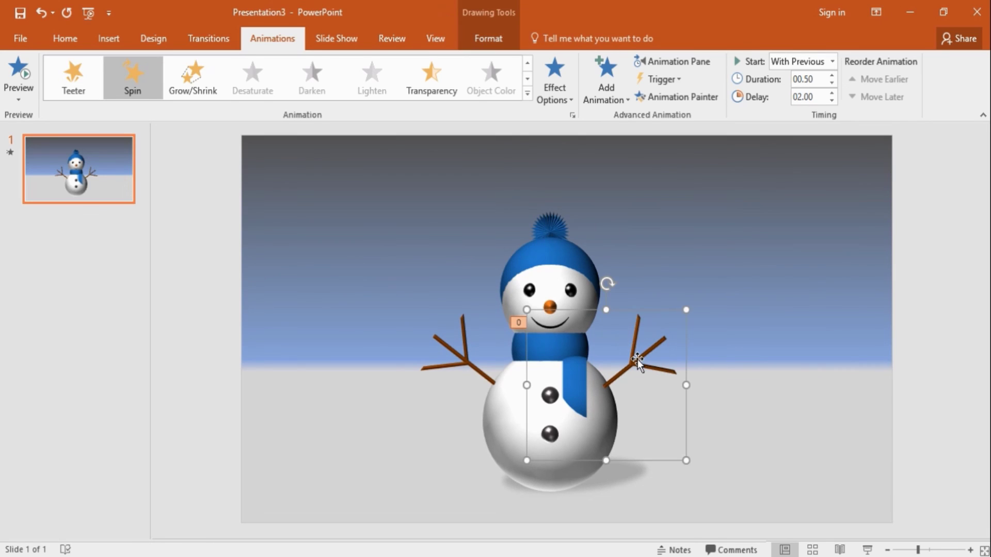
{"action": "left_click", "coordinate": [496, 44]}
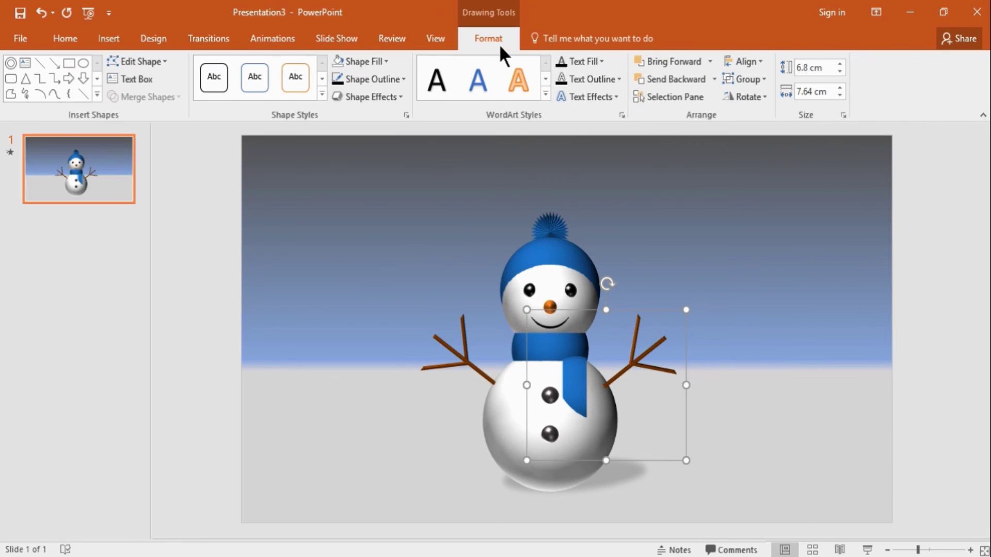
{"action": "left_click", "coordinate": [713, 78]}
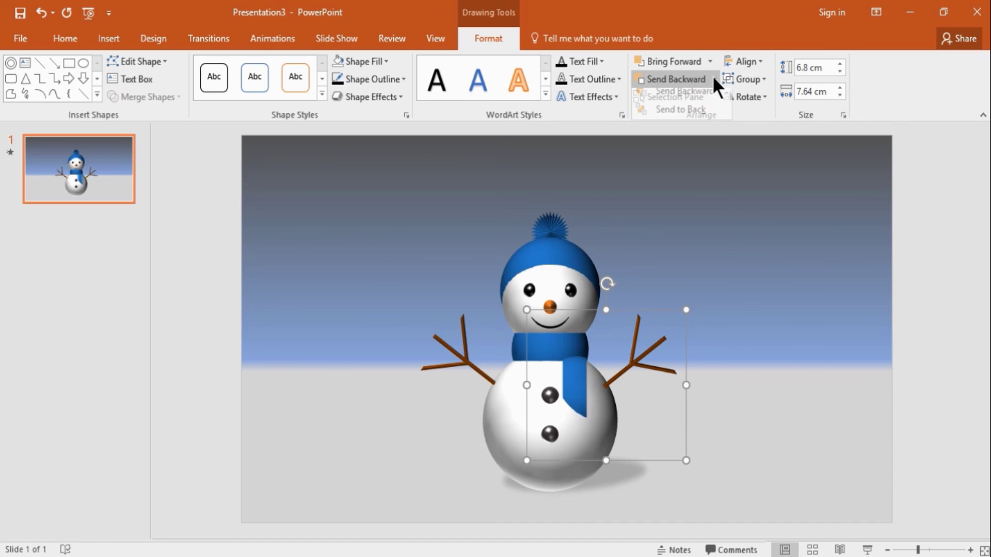
{"action": "left_click", "coordinate": [701, 117]}
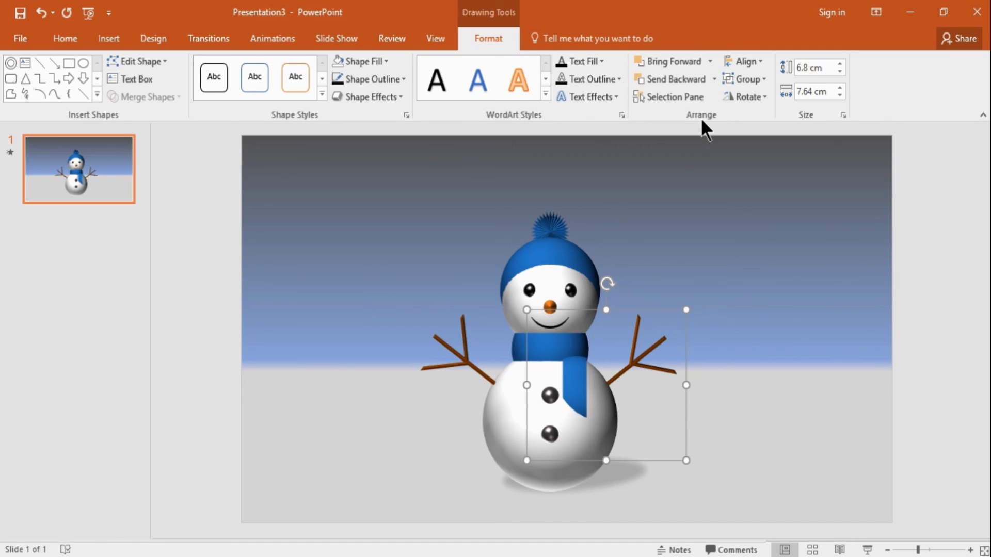
{"action": "left_click", "coordinate": [748, 326]}
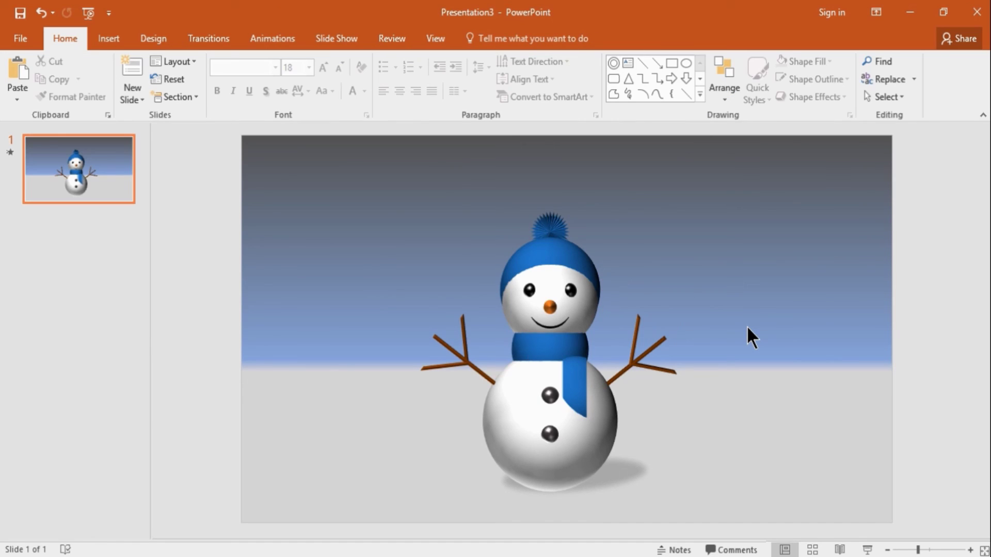